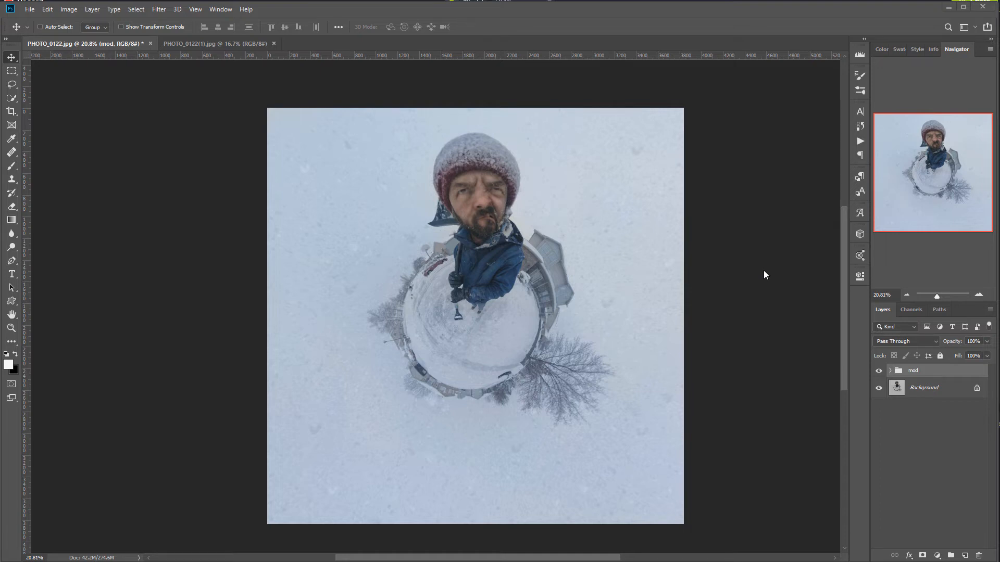
Compare the photo with and without the mod group's edits
click(878, 371)
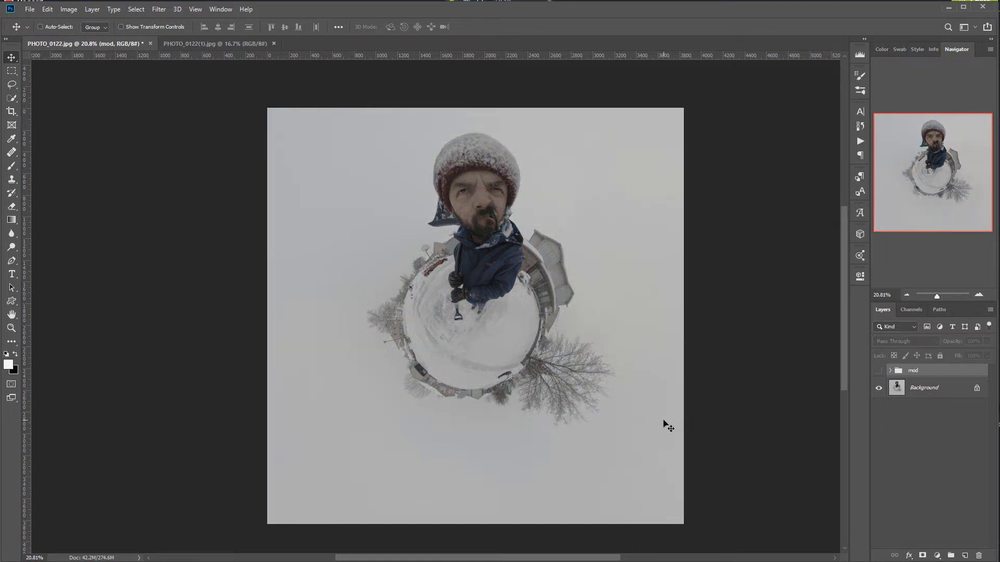
click(879, 371)
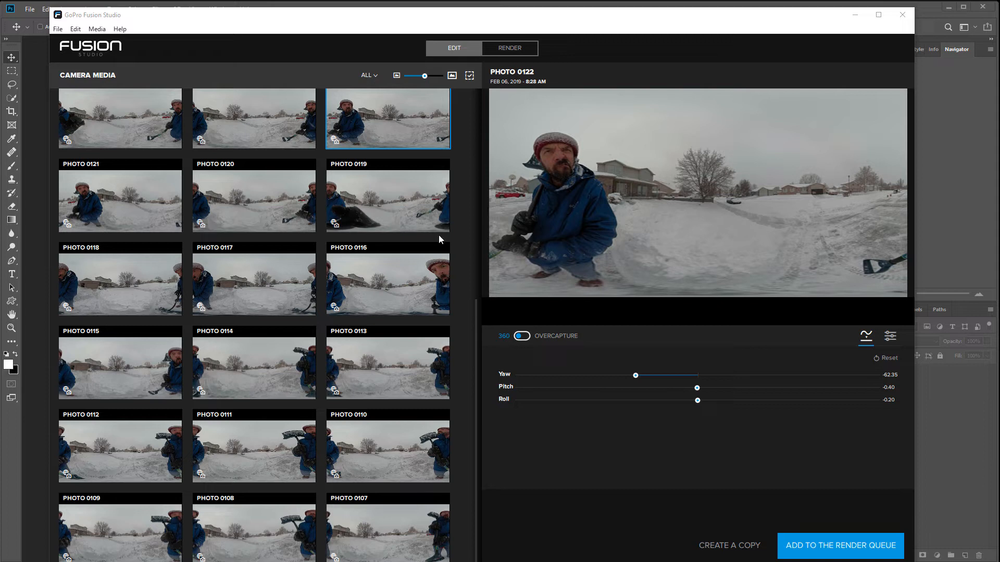
In GoPro Fusion Studio, reorient PHOTO 0122's 360 view to yaw about -140, pitch -12.45 and roll -2.21
drag(474, 348, 481, 263)
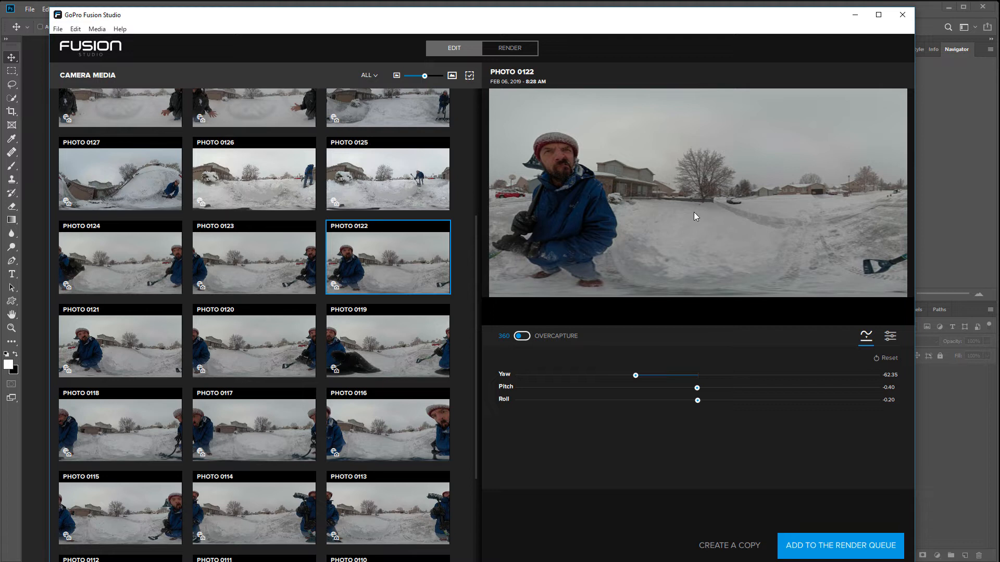
drag(586, 214, 642, 221)
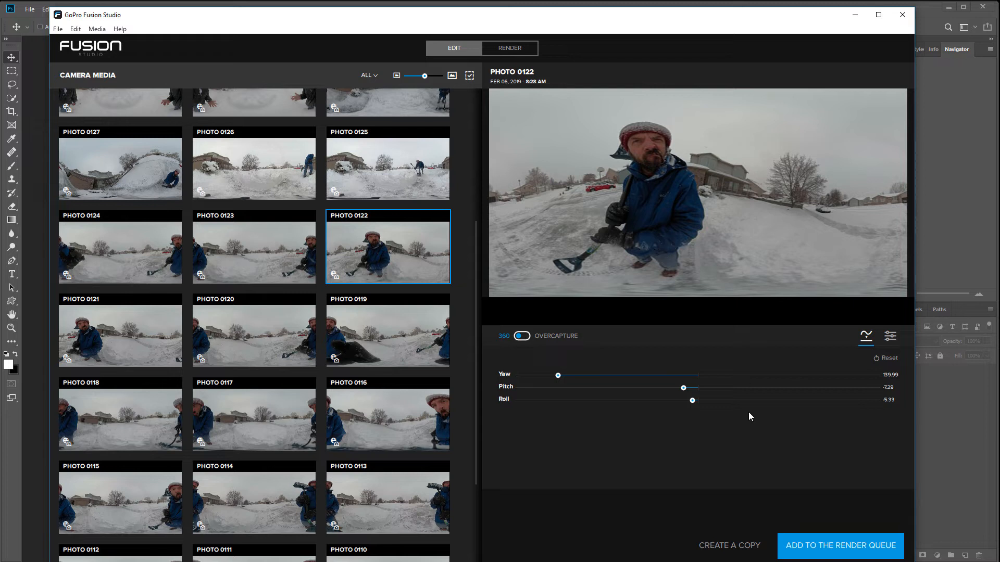
mouse_move(691, 401)
mouse_down()
mouse_move(661, 399)
mouse_move(698, 400)
mouse_up()
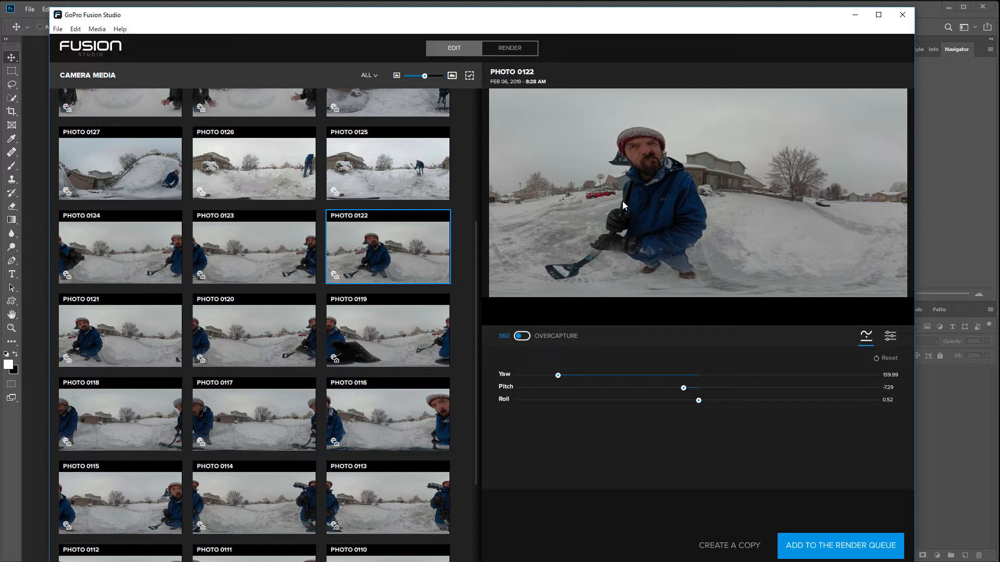
drag(681, 240, 667, 207)
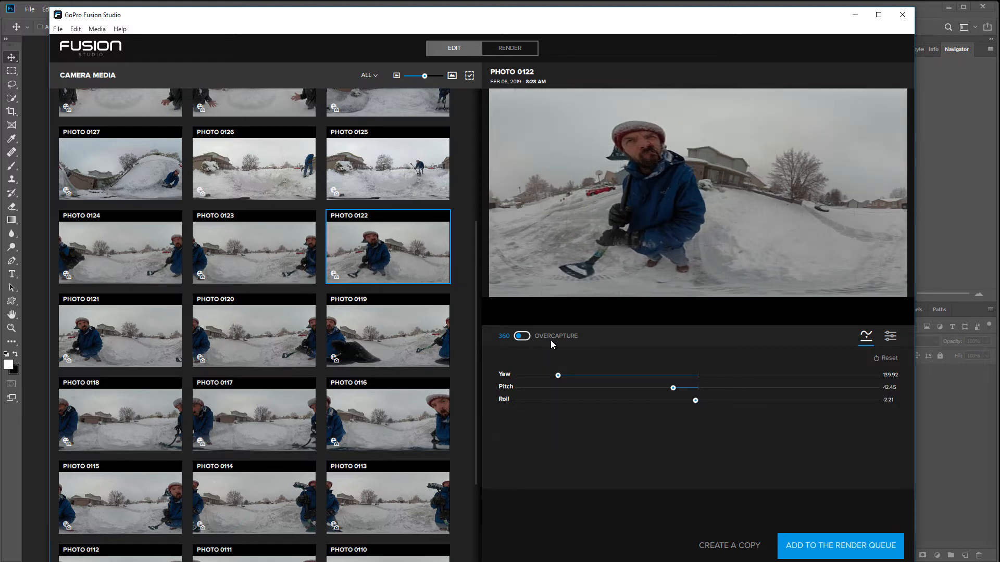
Switch PHOTO 0122 to Overcapture with the Little Planet preset and rotate the planet to yaw -31.08, pitch -66.23
click(525, 336)
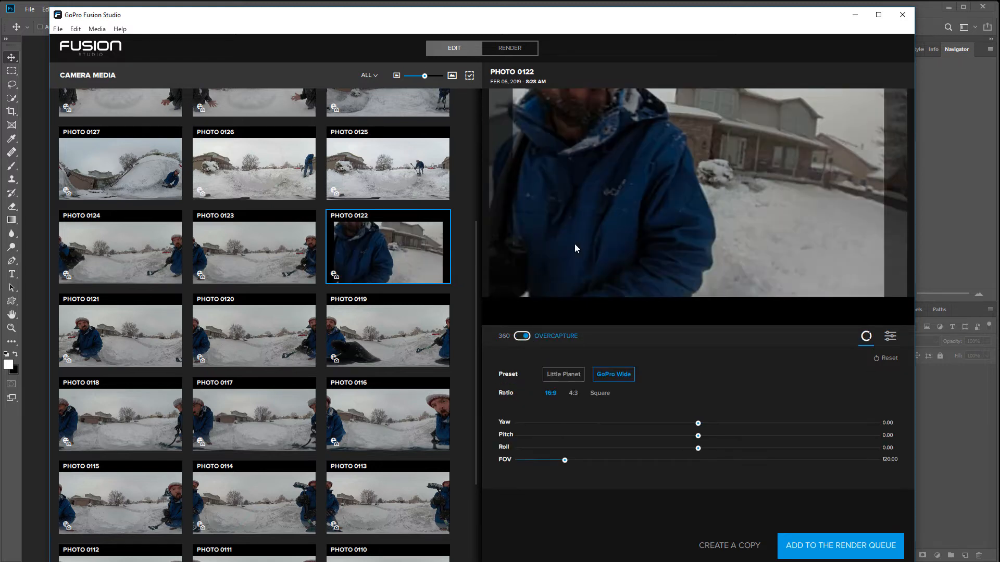
click(552, 374)
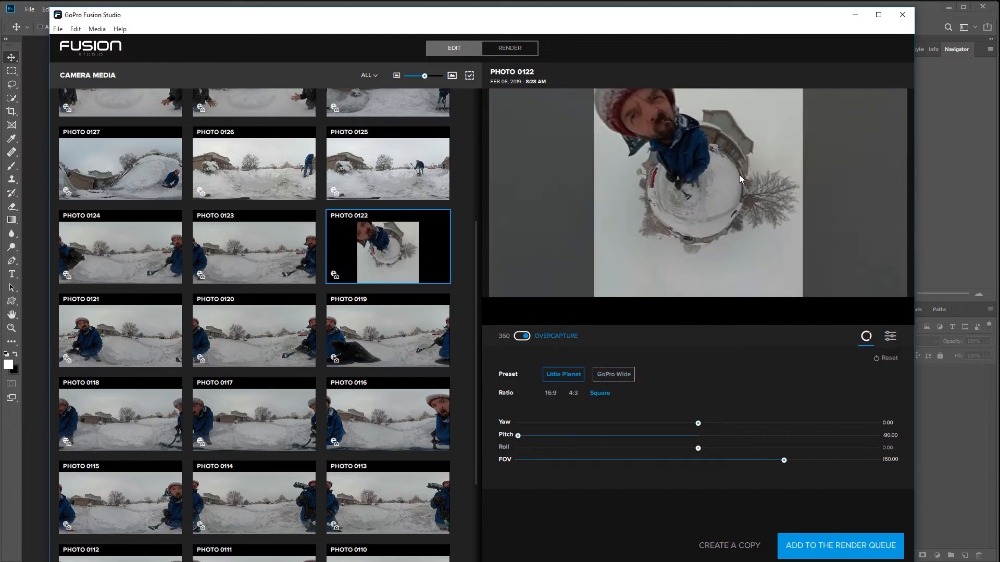
mouse_move(744, 178)
mouse_down()
mouse_move(757, 180)
mouse_move(742, 175)
mouse_up()
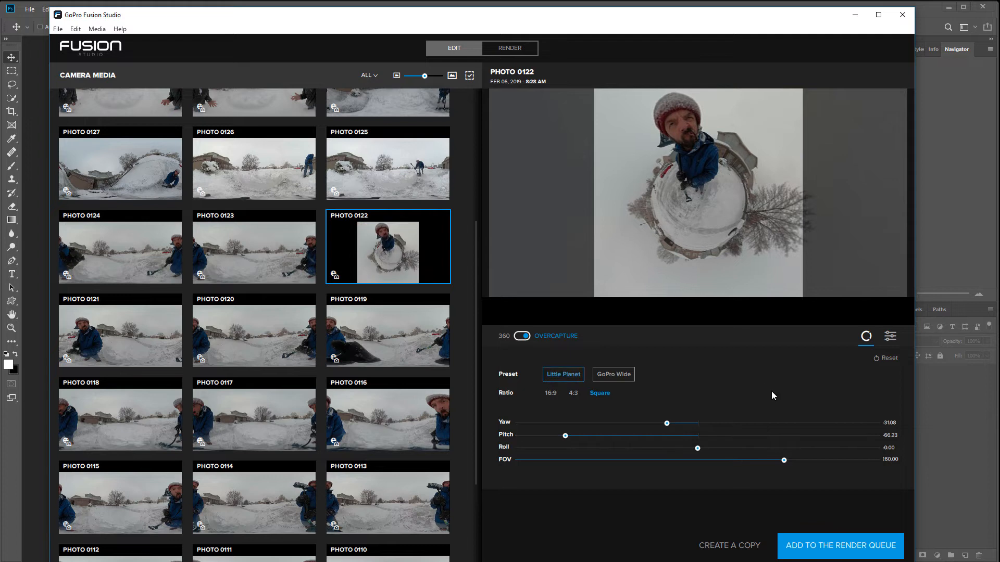
Widen the little planet's FOV to 292.21 and reposition it with yaw -56.79 and pitch -83.10
drag(784, 460, 822, 455)
mouse_move(727, 153)
mouse_down()
mouse_move(748, 146)
mouse_move(722, 146)
mouse_move(738, 146)
mouse_up()
drag(821, 460, 834, 460)
drag(541, 436, 532, 435)
drag(651, 426, 642, 426)
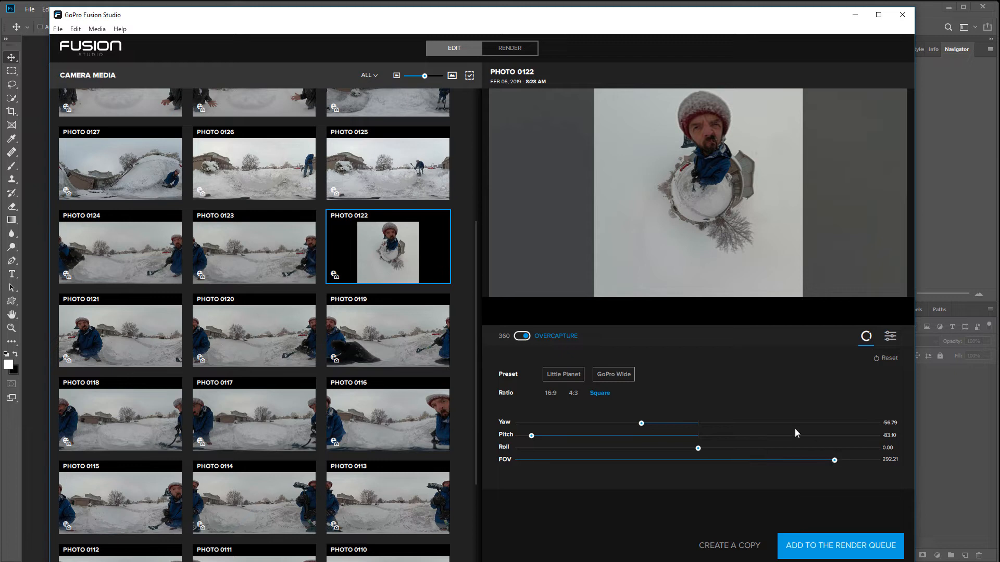
Fine-tune the little planet's framing to yaw -59.39, pitch -77.89 and FOV 286.88
drag(641, 424, 639, 424)
drag(532, 436, 545, 436)
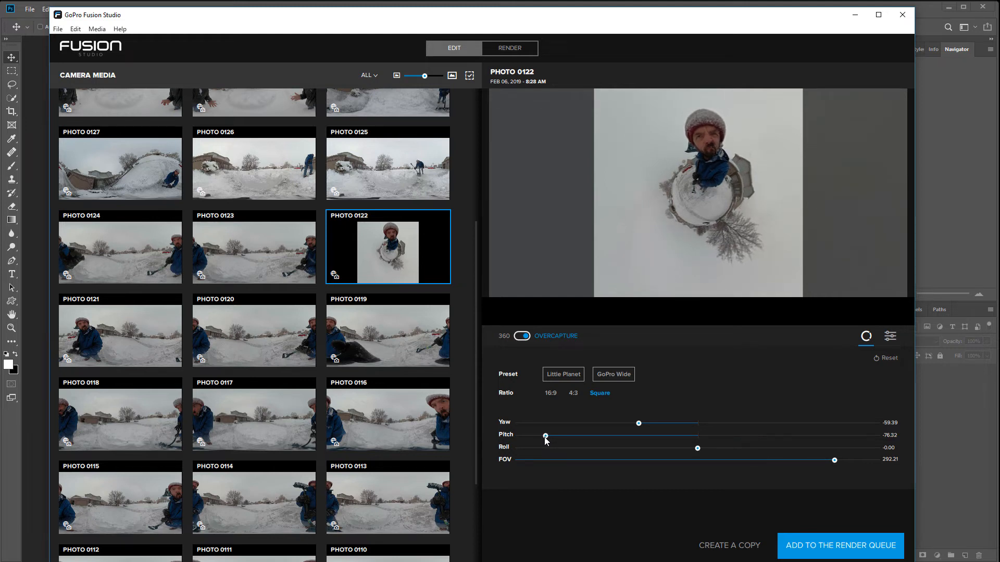
drag(834, 461, 821, 463)
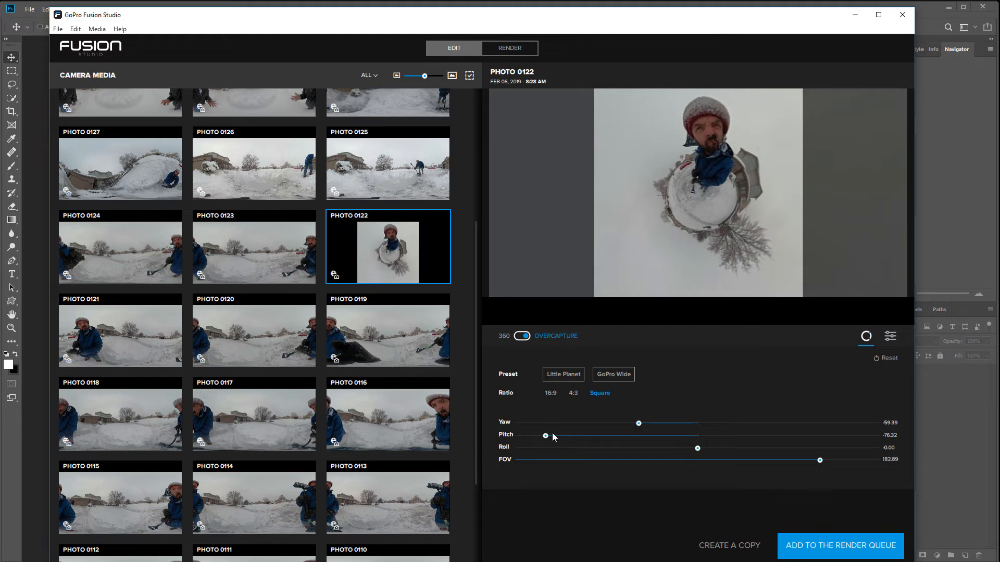
mouse_move(548, 440)
mouse_down()
mouse_move(579, 439)
mouse_move(542, 437)
mouse_up()
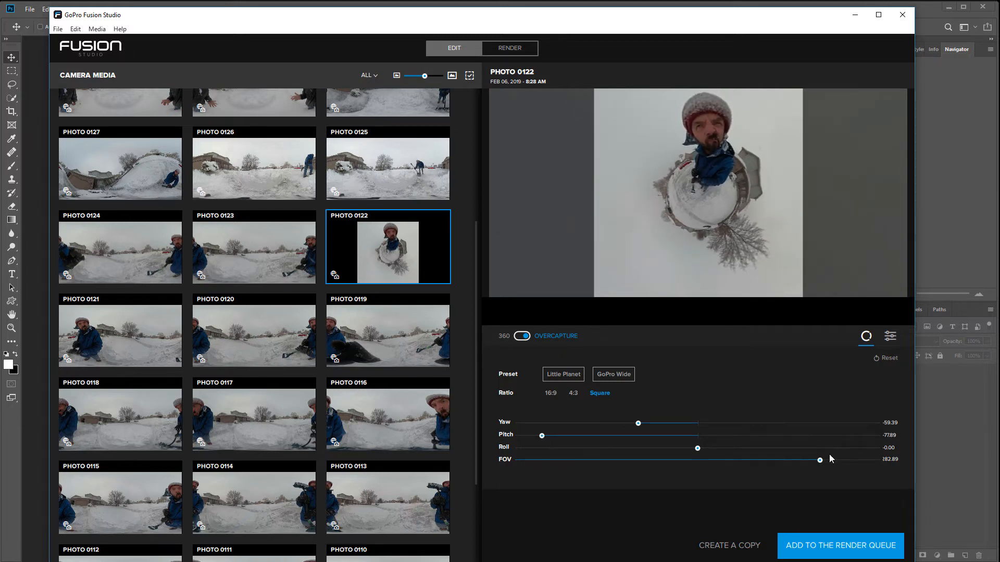
drag(820, 461, 828, 462)
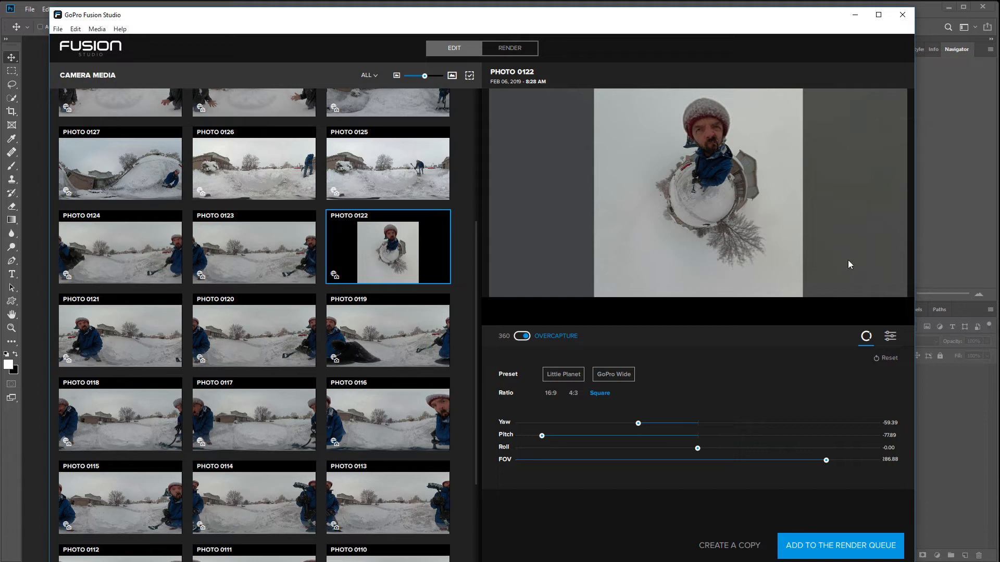
Compare the Flat and GoPro color profiles on PHOTO 0122, ending on GoPro
click(890, 337)
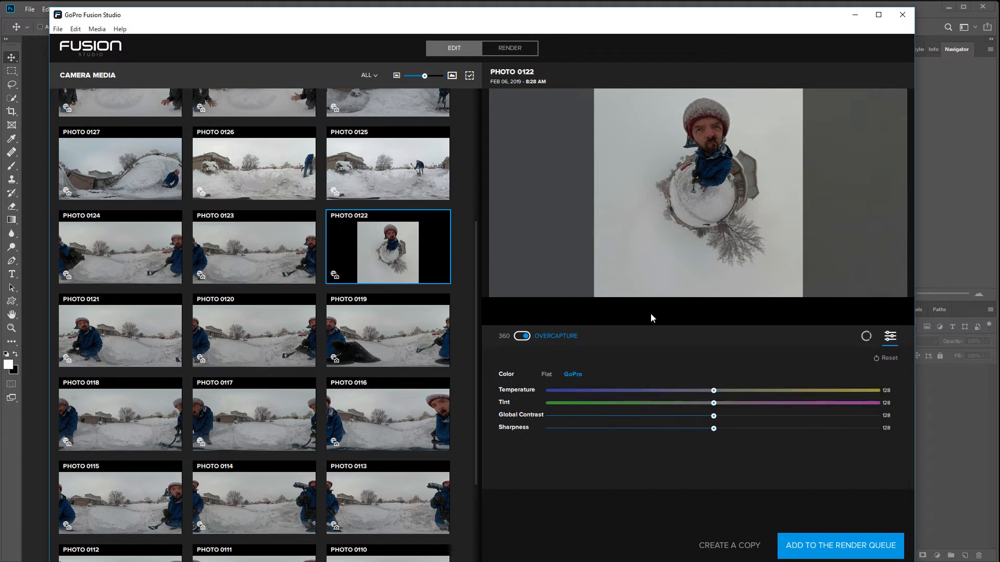
click(546, 375)
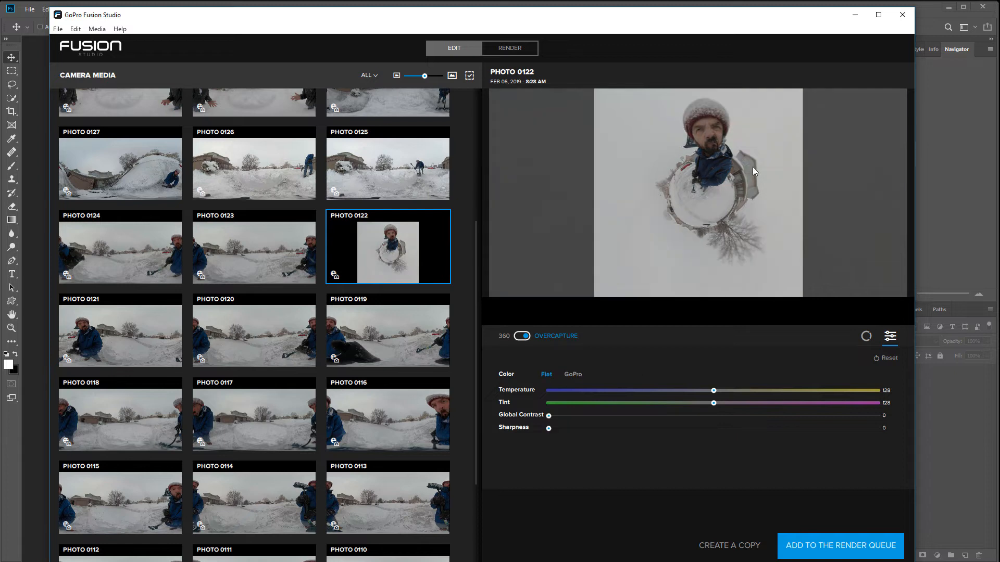
click(571, 374)
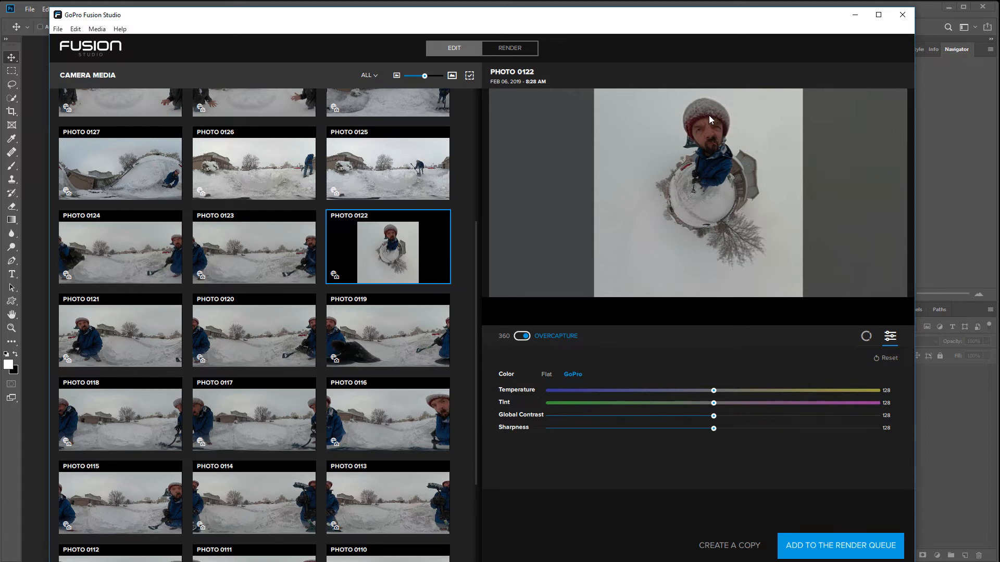
click(544, 376)
click(574, 374)
click(548, 374)
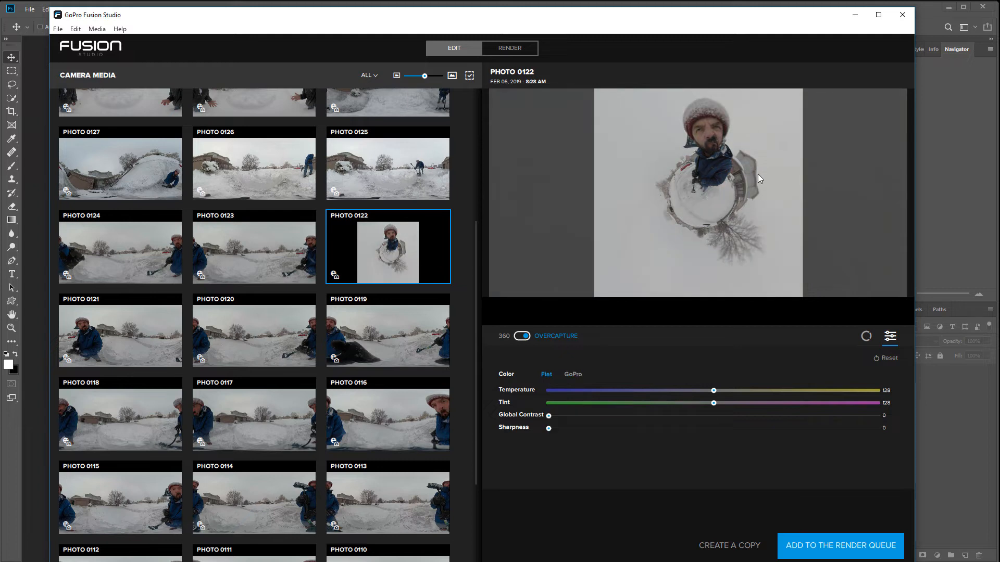
click(572, 374)
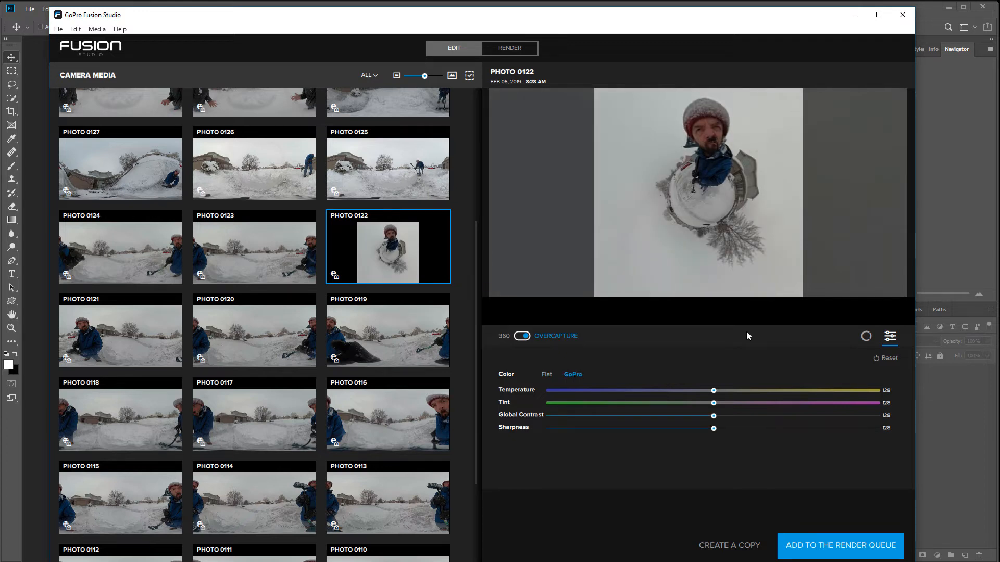
Add the little-planet version of PHOTO 0122 to the render queue and render all queued media
drag(688, 415, 713, 423)
click(825, 543)
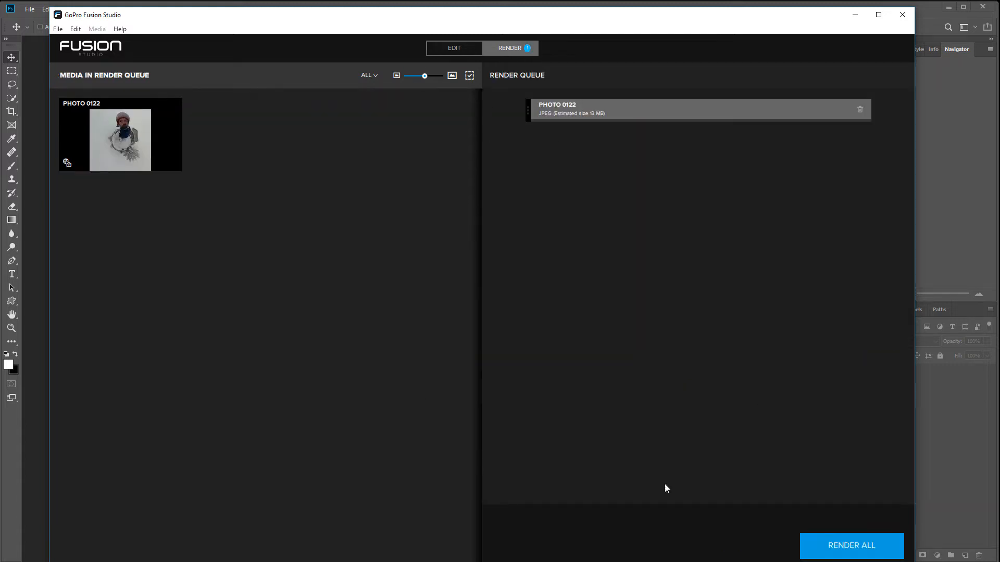
click(831, 555)
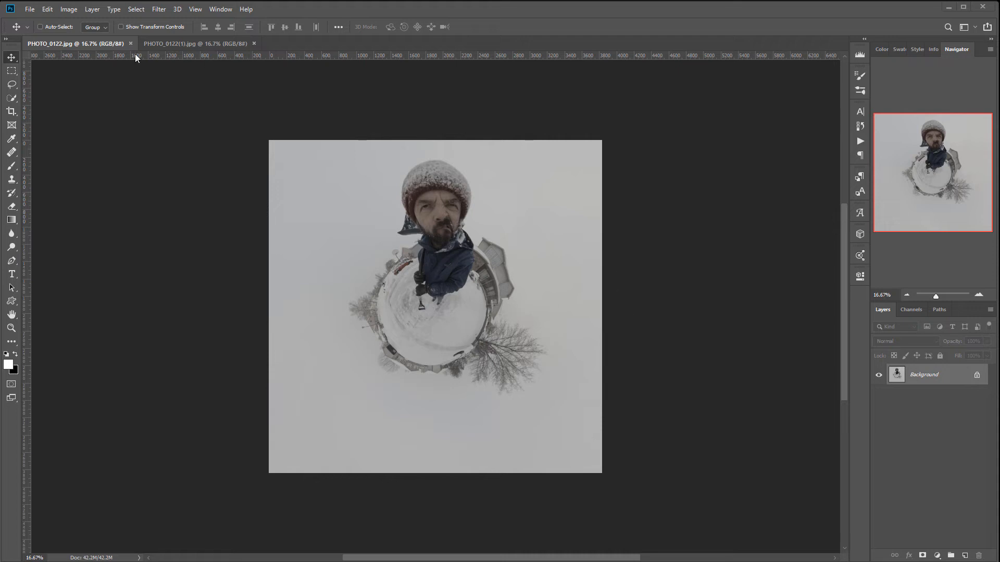
In Photoshop, compare the two rendered versions PHOTO_0122.jpg and PHOTO_0122(1).jpg
click(183, 45)
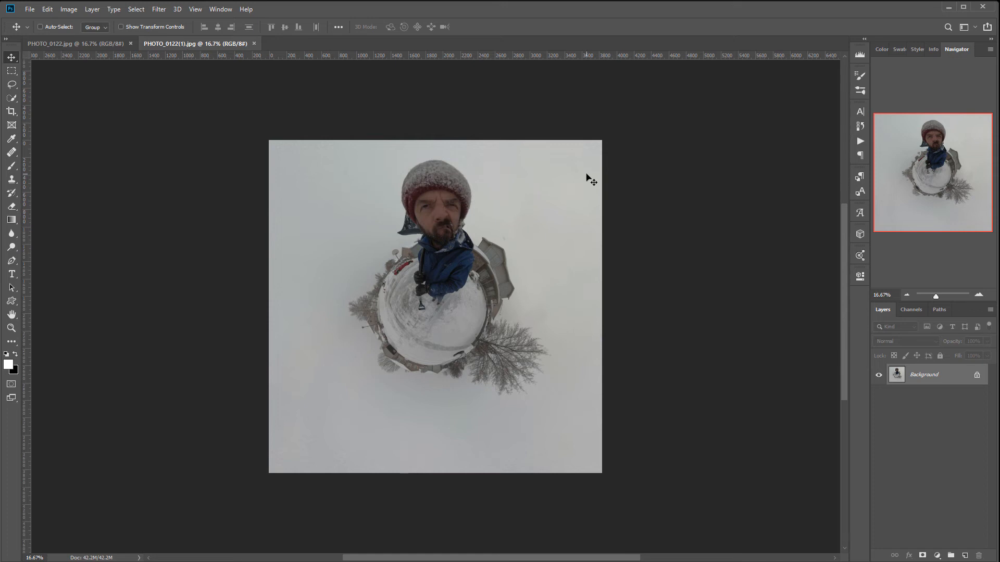
click(92, 45)
click(190, 43)
click(79, 45)
Copy the PHOTO_0122(1).jpg image into PHOTO_0122.jpg as a new layer and align it exactly with the background image
click(221, 41)
drag(412, 202, 434, 255)
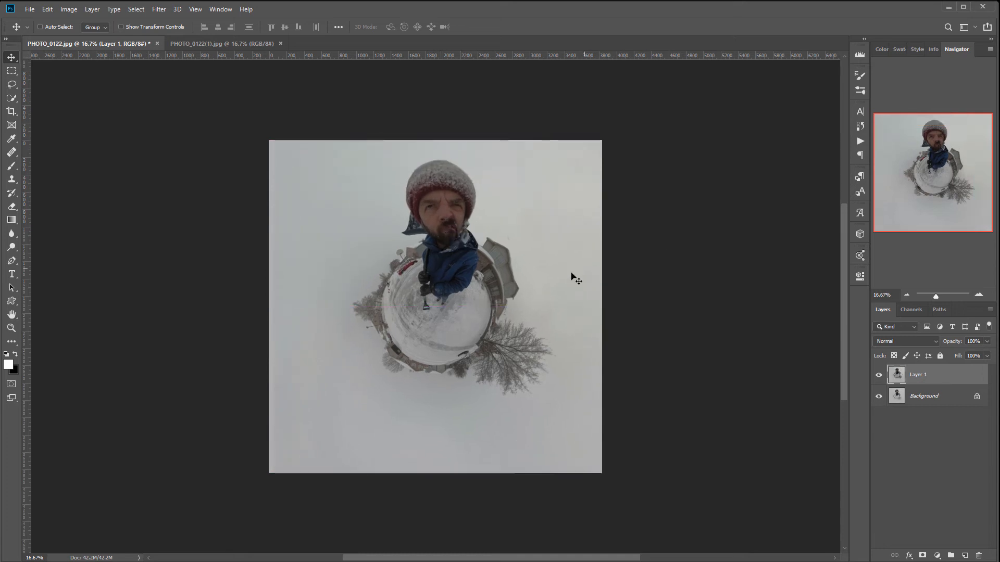
click(879, 376)
click(879, 376)
click(878, 376)
click(879, 375)
drag(548, 316, 538, 313)
click(880, 376)
click(879, 376)
click(880, 376)
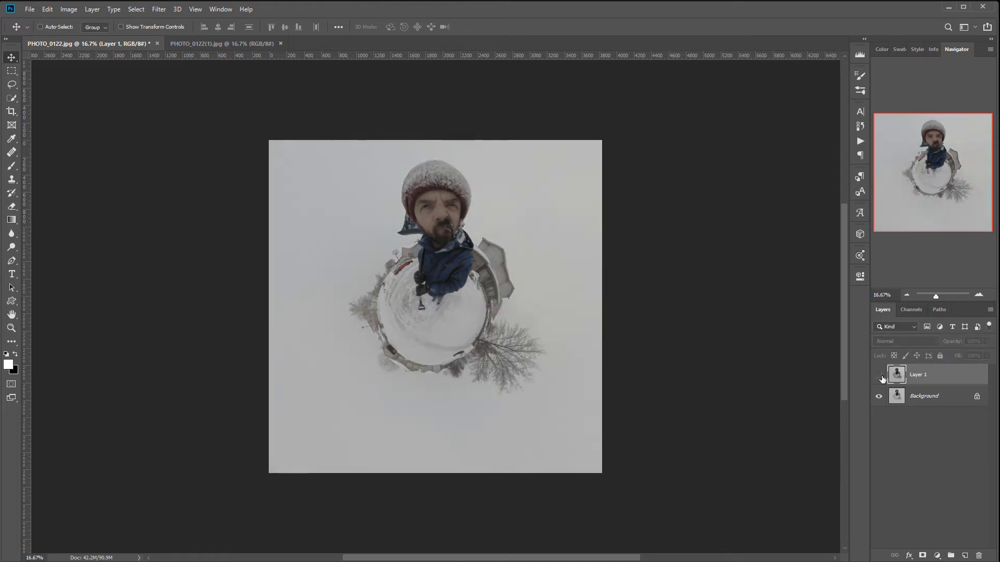
click(880, 376)
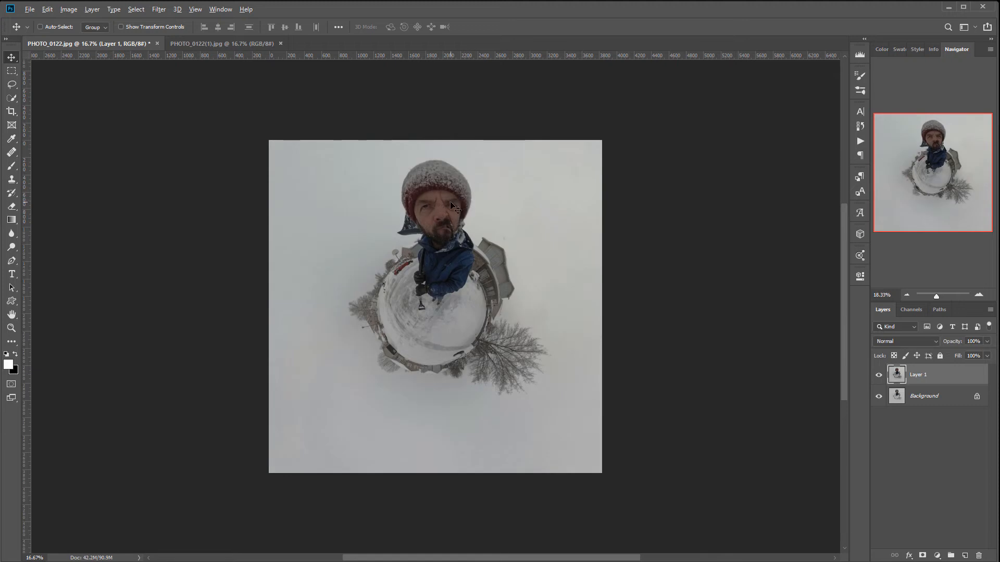
Blend Layer 1 with the background photo by setting its opacity to 46%
scroll(452, 206, up, 5)
drag(462, 282, 557, 287)
click(987, 342)
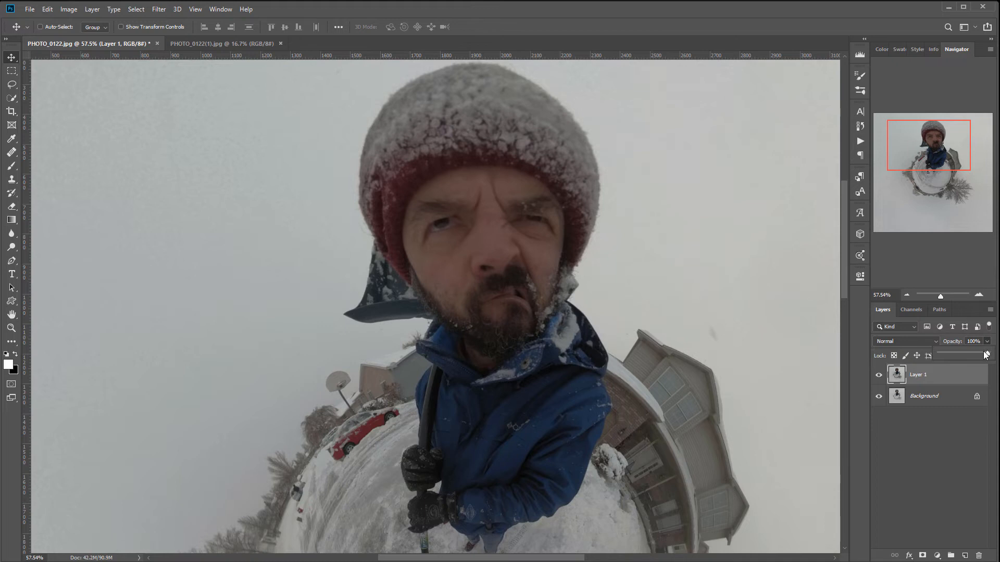
drag(986, 354, 939, 354)
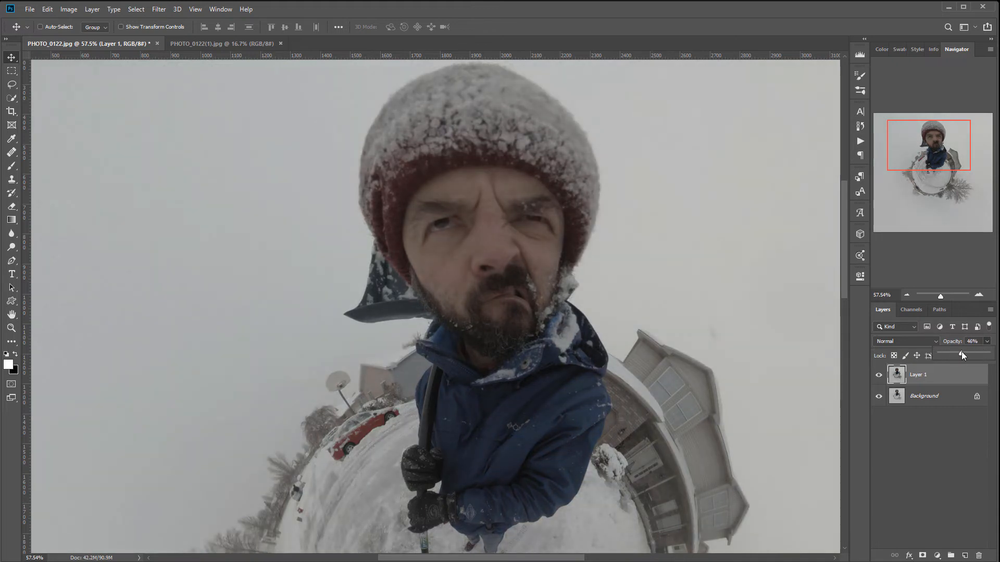
click(967, 376)
scroll(536, 302, down, 5)
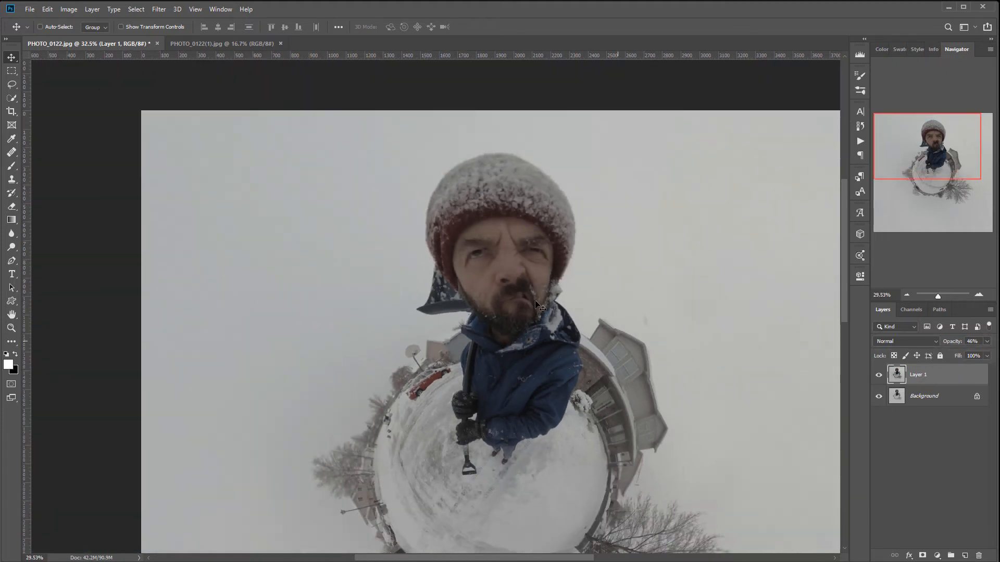
scroll(566, 298, down, 1)
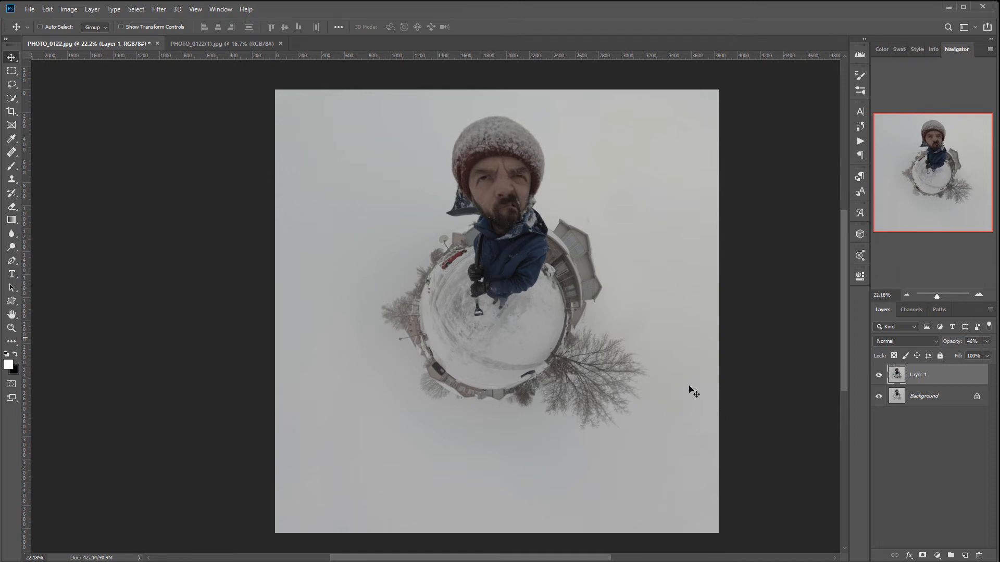
Add a Curves adjustment layer above Layer 1 and set its blend mode to Luminosity
click(938, 555)
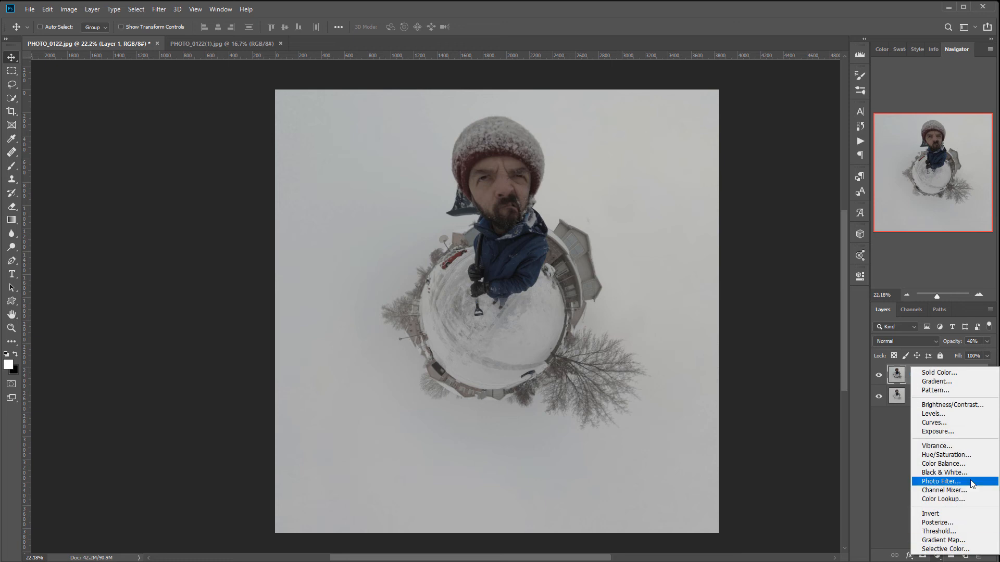
click(966, 423)
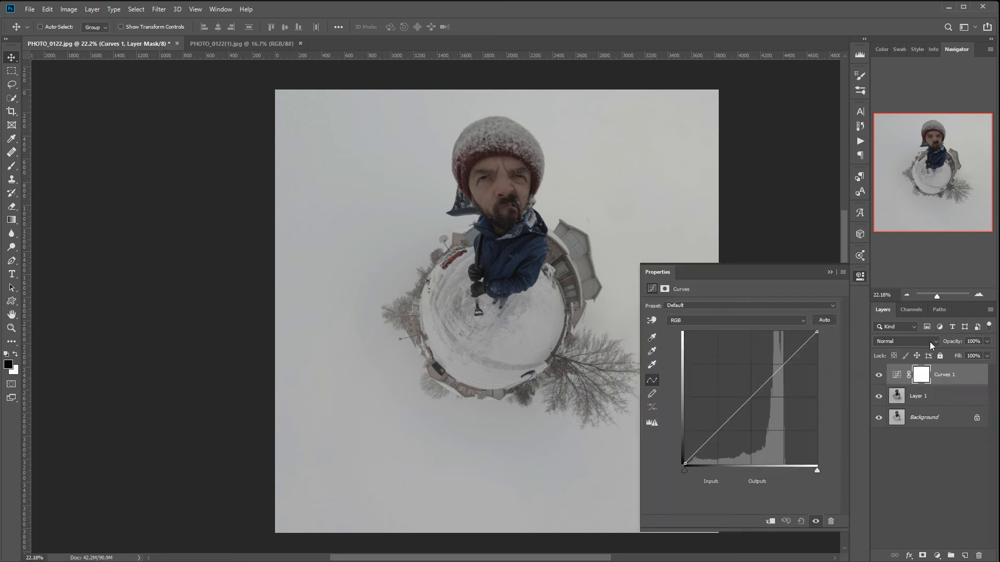
click(906, 341)
click(906, 557)
Brighten the RGB curve with points at input 158/output 181 and 64/80, and raise the black point to output 4
drag(732, 414, 710, 423)
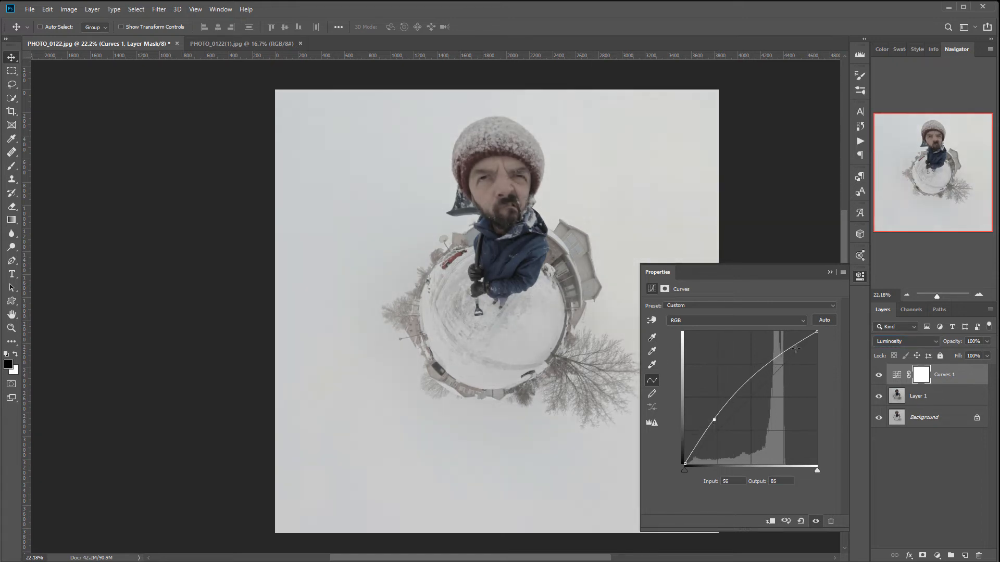
drag(764, 364, 766, 370)
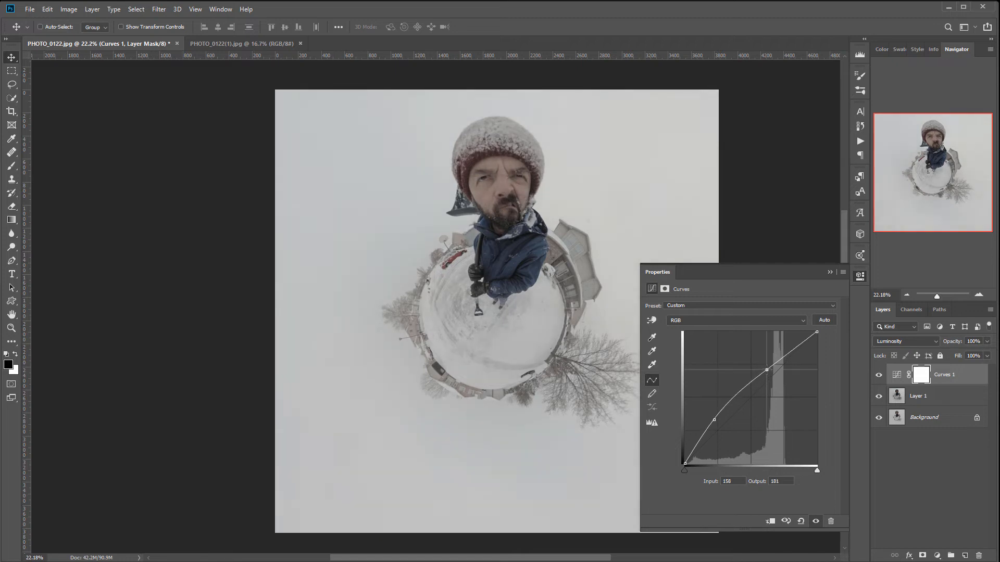
drag(710, 422, 719, 420)
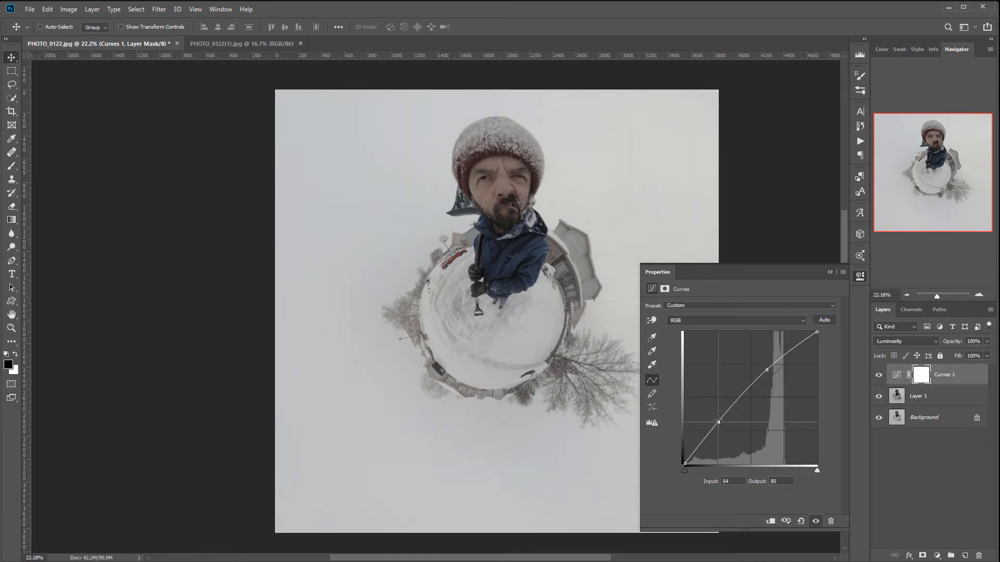
click(683, 463)
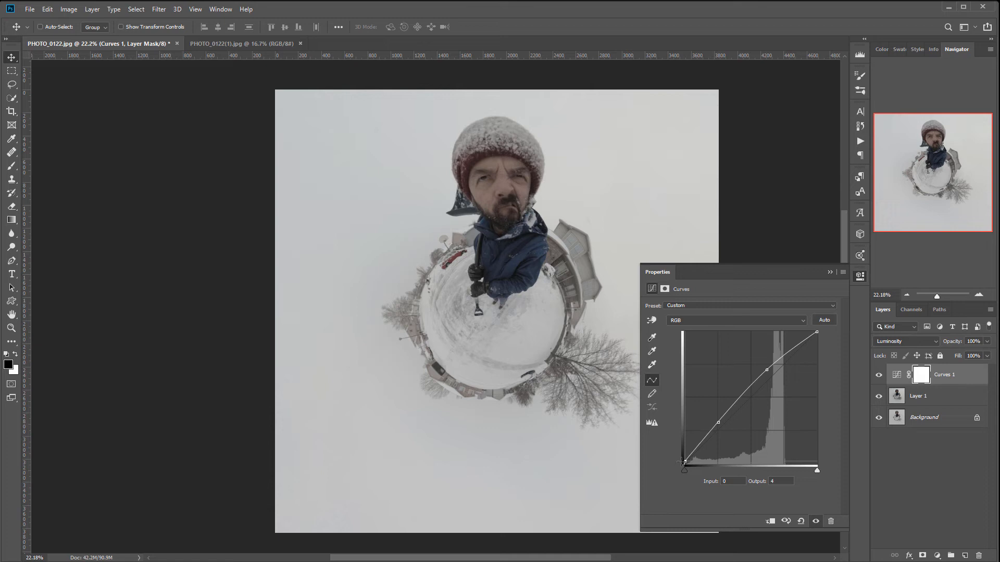
Lower the Curves highlight point to input 151, output 164, and slightly raise the shadow point
click(768, 370)
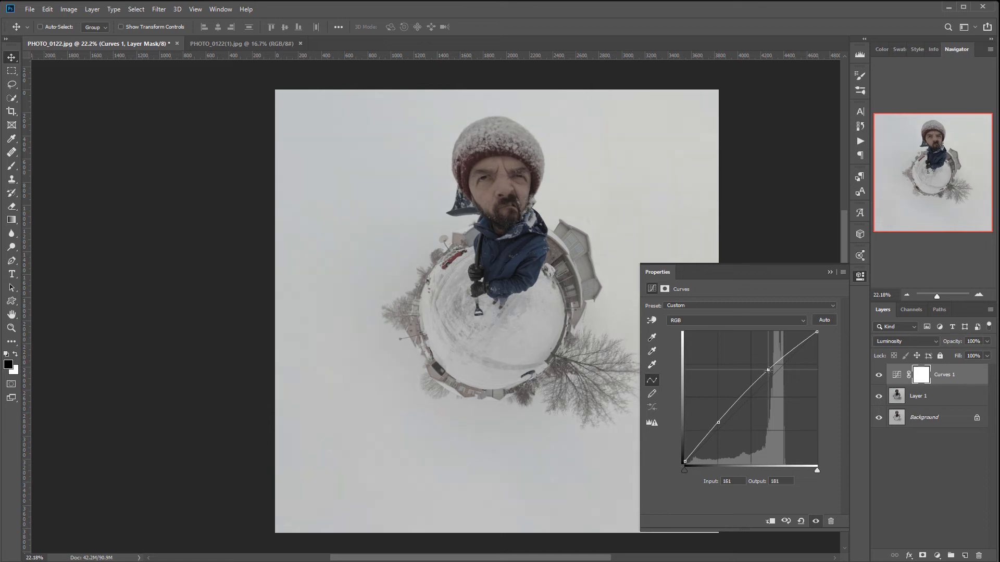
drag(718, 422, 720, 420)
drag(766, 366, 763, 379)
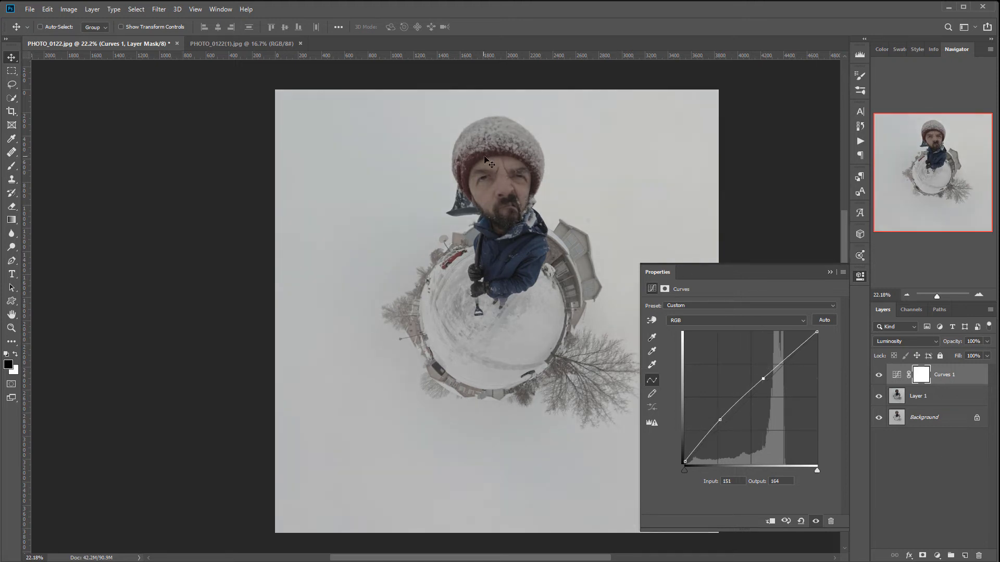
click(859, 277)
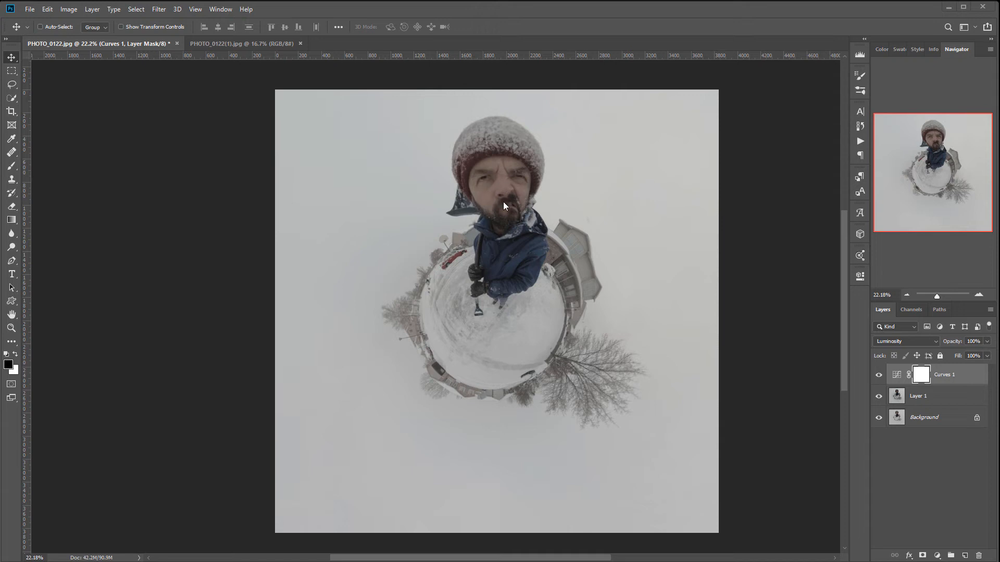
Add a new empty top layer named db and rename the Curves 1 layer to lum
click(965, 557)
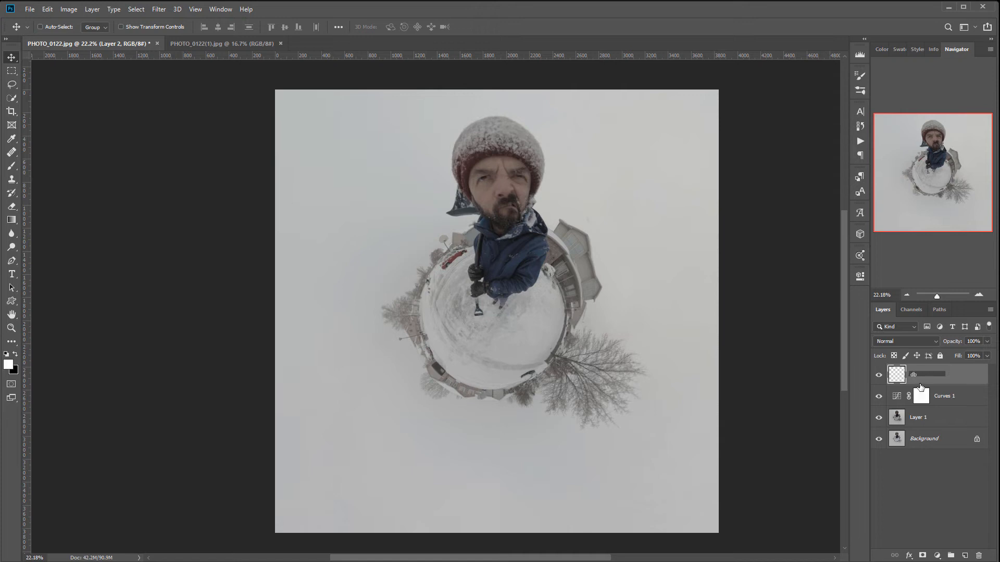
text(db)
double_click(937, 397)
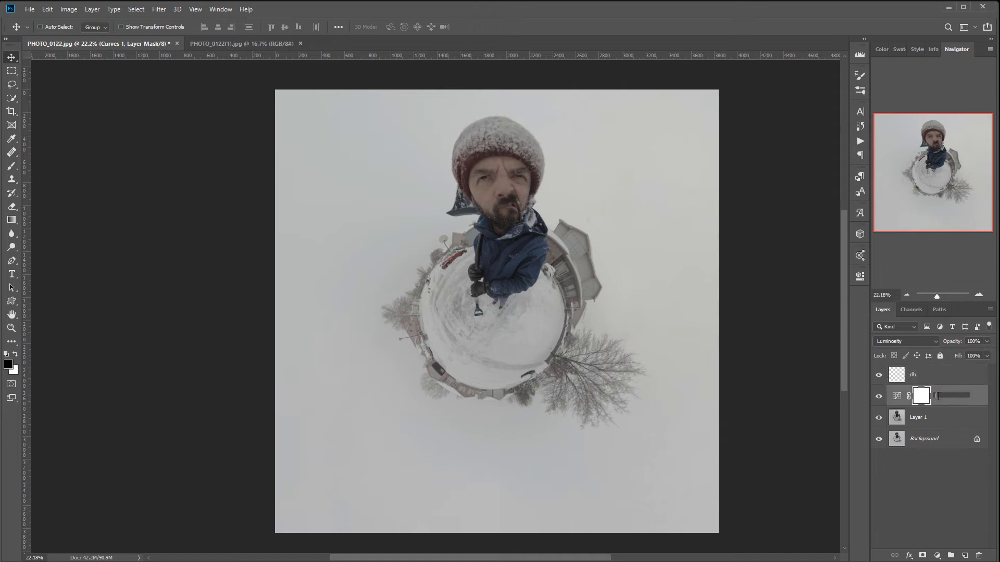
text(lum)
Label the db layer with the Violet color
click(951, 379)
right_click(942, 376)
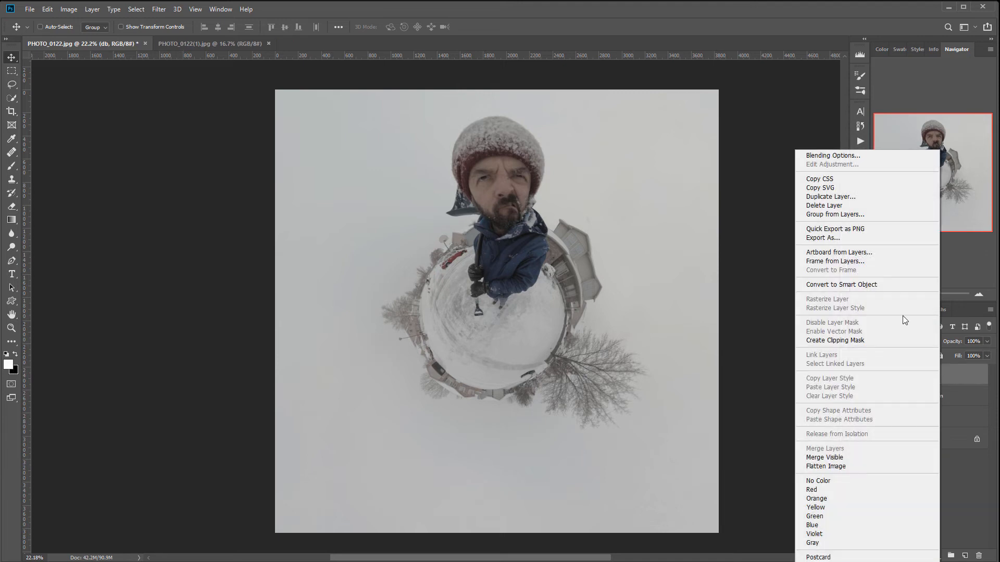
click(838, 534)
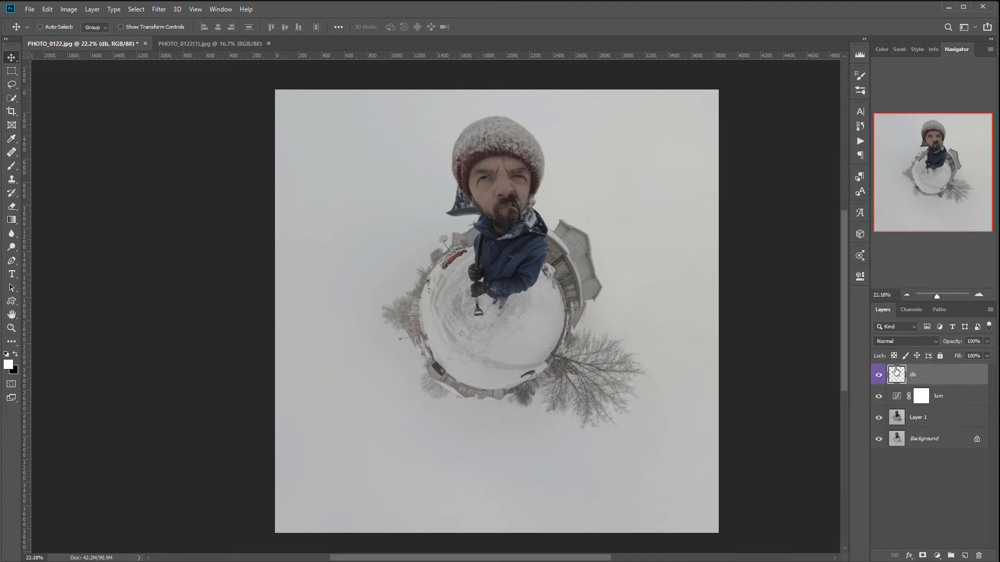
Fill the db layer with neutral gray and set its blend mode to Soft Light
key(shift+F5)
key(Return)
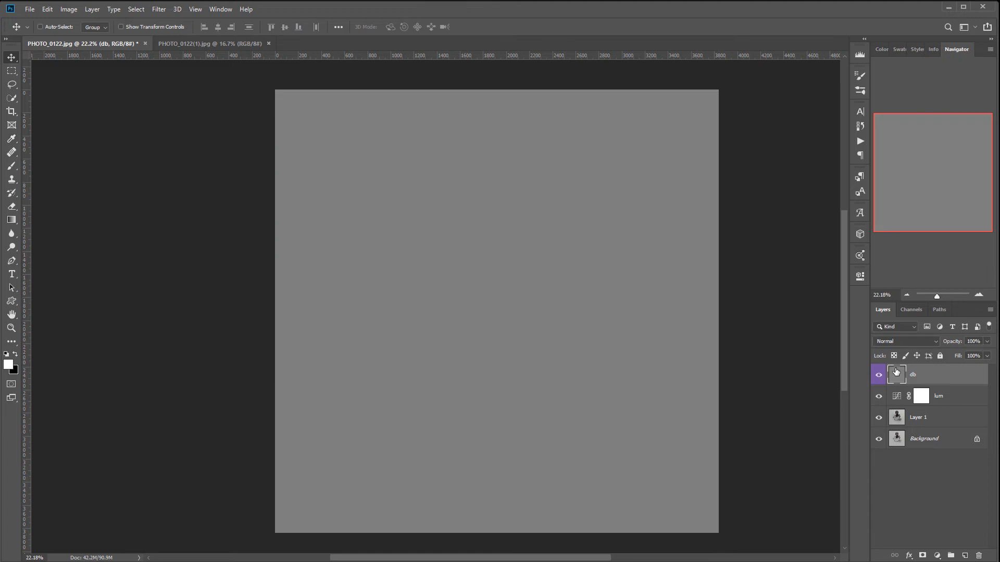
click(901, 339)
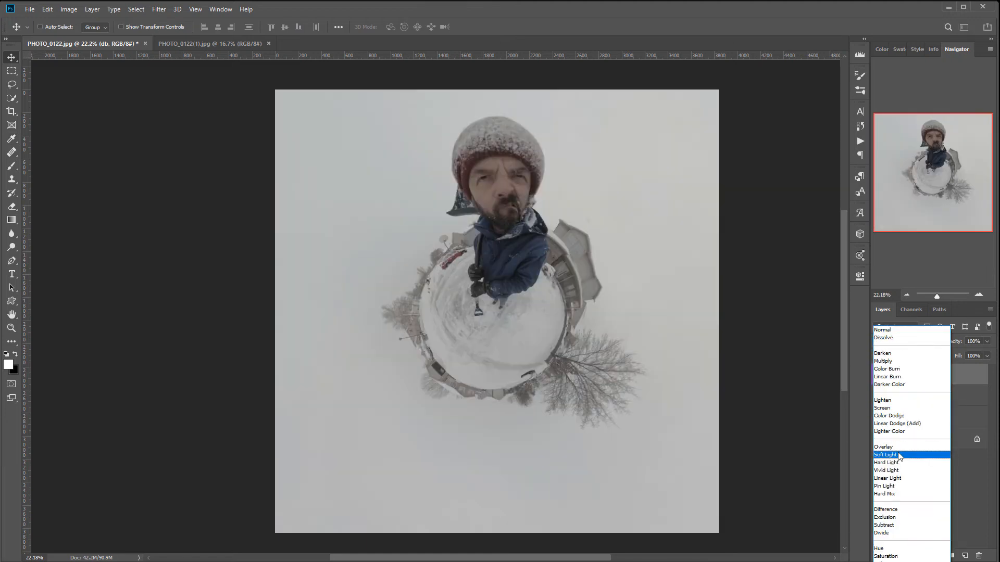
key(Return)
Burn the face's frown lines, eye sockets, cheek shadows and beard with a black 50 px Soft Round brush at 10% opacity
click(11, 165)
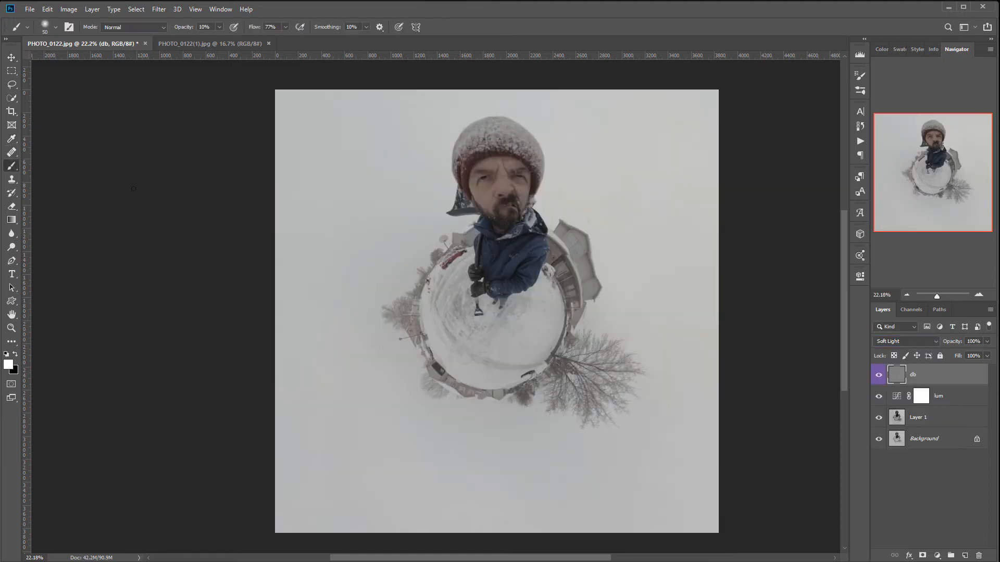
right_click(385, 180)
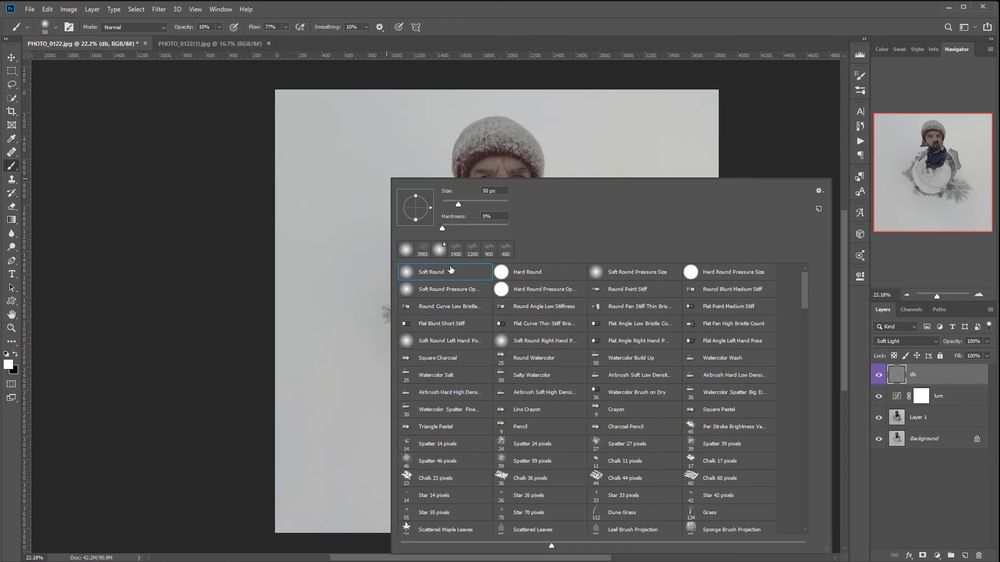
click(210, 84)
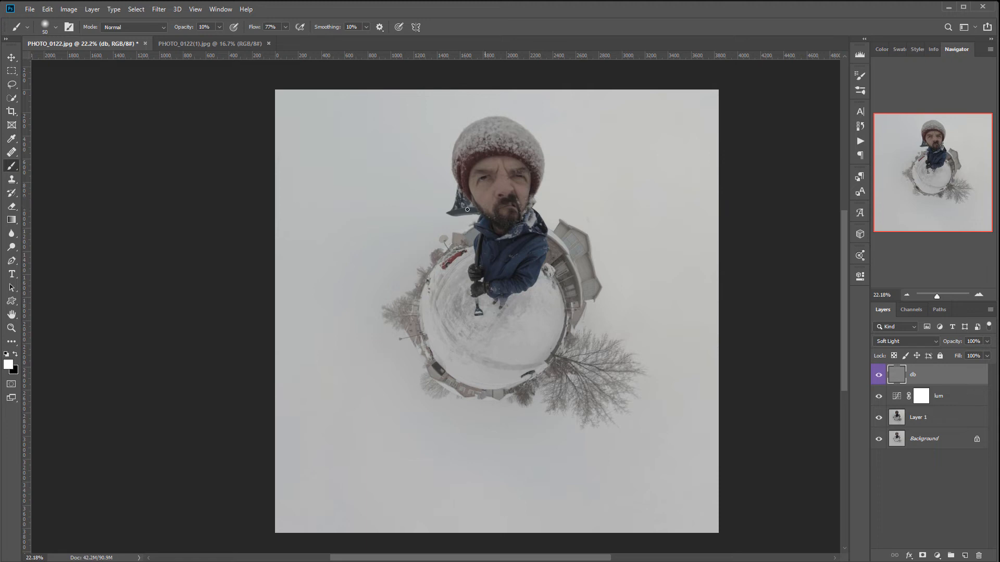
scroll(504, 186, up, 10)
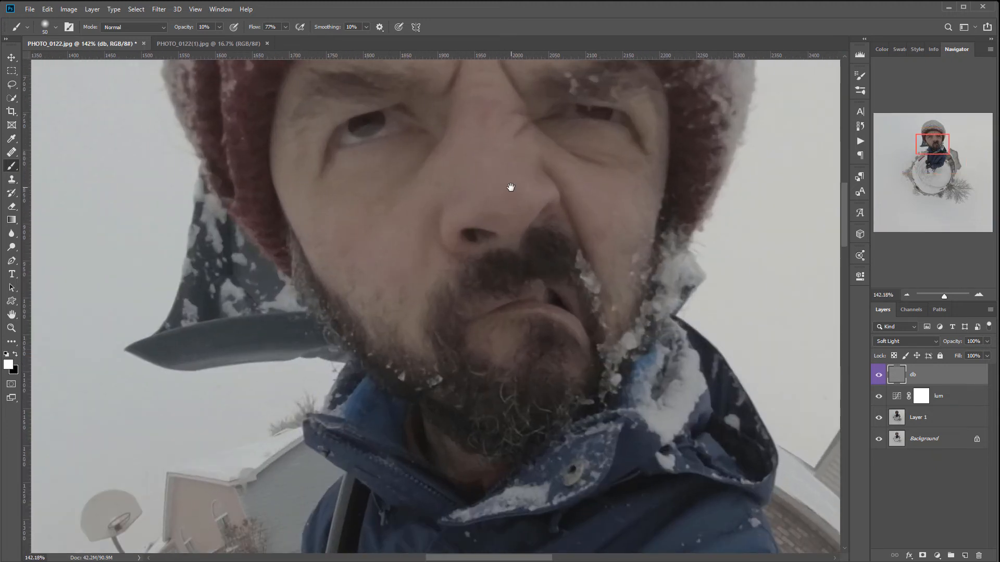
drag(511, 187, 520, 290)
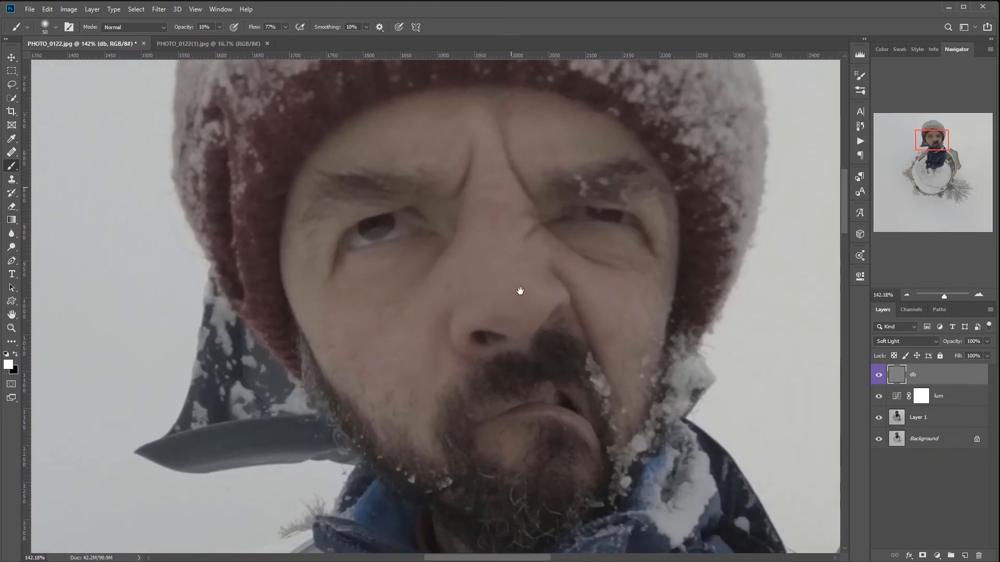
key(x)
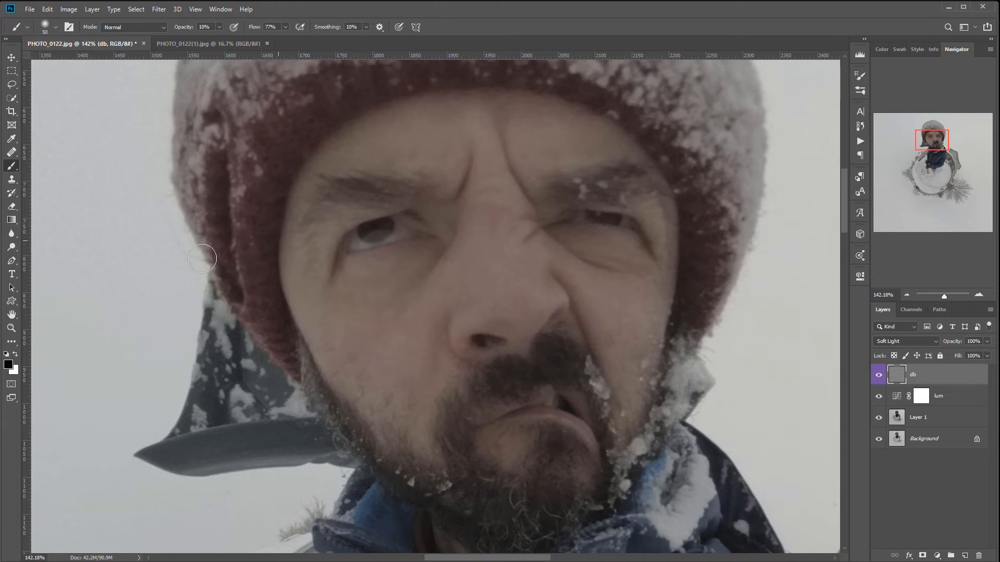
mouse_move(466, 198)
mouse_down()
mouse_move(462, 149)
mouse_move(457, 176)
mouse_move(476, 152)
mouse_move(449, 196)
mouse_move(524, 181)
mouse_move(492, 112)
mouse_move(489, 138)
mouse_move(524, 189)
mouse_move(544, 185)
mouse_move(516, 123)
mouse_move(511, 137)
mouse_move(545, 201)
mouse_move(486, 126)
mouse_move(466, 128)
mouse_move(453, 184)
mouse_move(448, 100)
mouse_move(431, 93)
mouse_move(342, 125)
mouse_move(345, 142)
mouse_move(311, 156)
mouse_move(450, 104)
mouse_move(389, 88)
mouse_move(345, 95)
mouse_move(531, 99)
mouse_move(637, 127)
mouse_move(591, 127)
mouse_move(276, 256)
mouse_move(283, 310)
mouse_move(339, 272)
mouse_up()
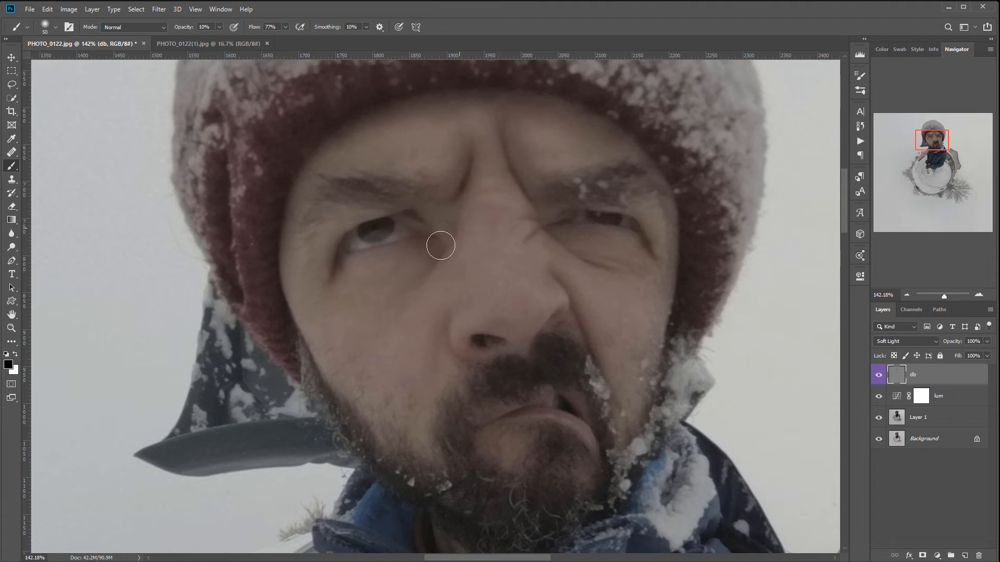
mouse_move(375, 330)
mouse_down()
mouse_move(442, 374)
mouse_move(413, 422)
mouse_move(587, 328)
mouse_move(567, 306)
mouse_move(565, 319)
mouse_move(619, 371)
mouse_move(598, 363)
mouse_move(640, 418)
mouse_move(626, 437)
mouse_move(672, 277)
mouse_move(667, 225)
mouse_move(680, 253)
mouse_move(599, 297)
mouse_move(551, 220)
mouse_move(523, 235)
mouse_move(552, 189)
mouse_move(629, 182)
mouse_move(566, 196)
mouse_up()
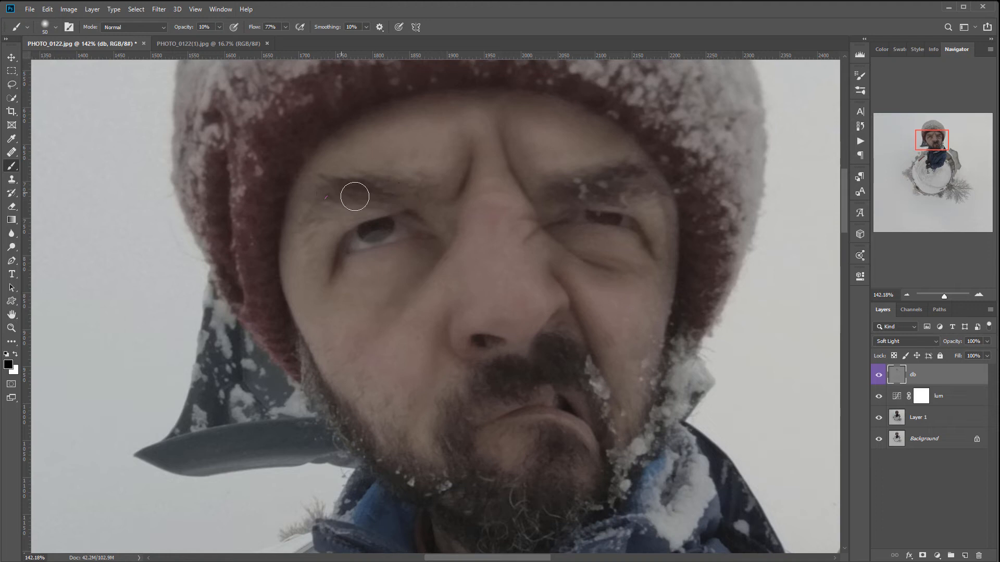
mouse_move(395, 349)
mouse_down()
mouse_move(459, 405)
mouse_move(601, 453)
mouse_move(589, 446)
mouse_move(578, 283)
mouse_move(547, 263)
mouse_move(564, 218)
mouse_move(595, 272)
mouse_move(589, 349)
mouse_up()
scroll(589, 446, down, 3)
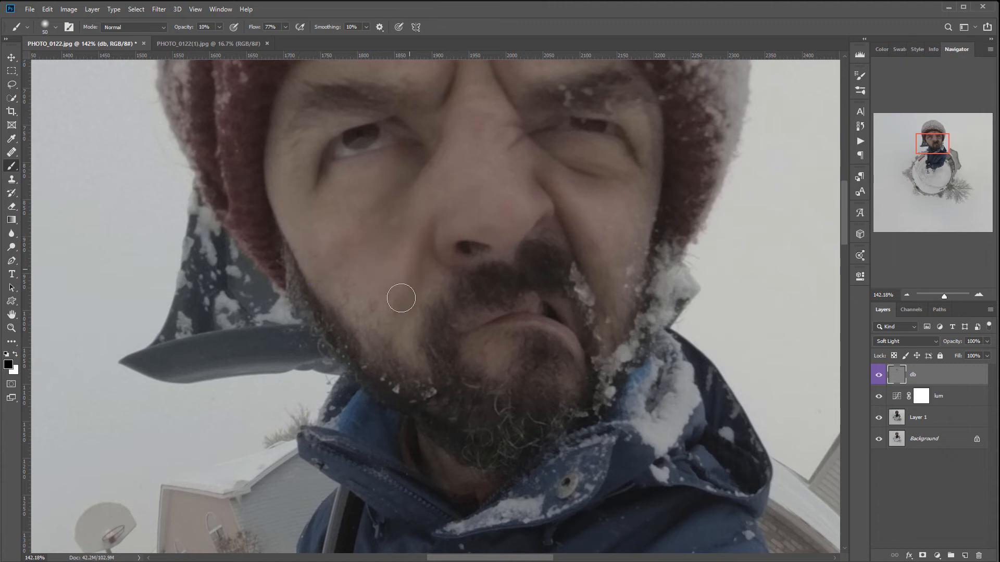
drag(498, 404, 504, 463)
mouse_move(513, 196)
mouse_down()
mouse_move(469, 233)
mouse_move(493, 179)
mouse_move(493, 193)
mouse_move(505, 188)
mouse_move(496, 198)
mouse_move(480, 150)
mouse_move(489, 200)
mouse_up()
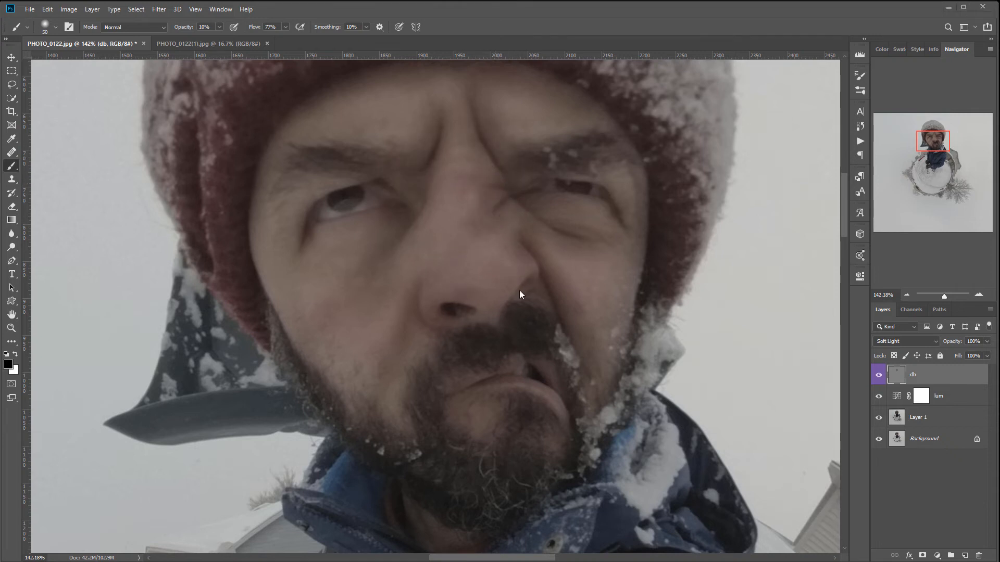
Dodge the nose, eyes and cheek highlights in white, reducing the brush to 45 px for the eyes
key(x)
mouse_move(458, 267)
mouse_down()
mouse_move(508, 271)
mouse_move(492, 288)
mouse_move(475, 259)
mouse_up()
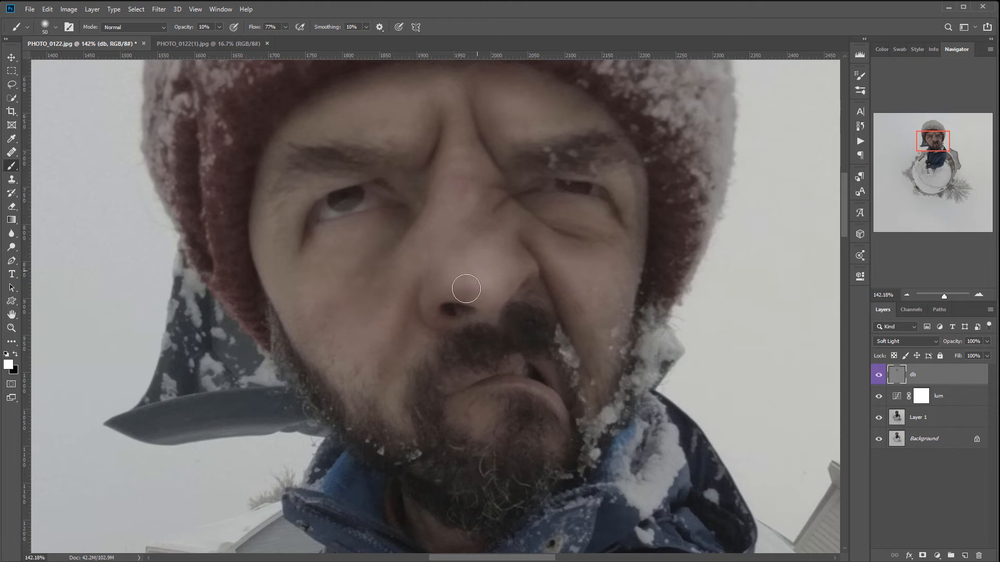
mouse_move(445, 225)
mouse_down()
mouse_move(452, 203)
mouse_move(460, 218)
mouse_move(441, 262)
mouse_move(487, 253)
mouse_move(459, 274)
mouse_move(503, 236)
mouse_move(429, 298)
mouse_move(471, 245)
mouse_move(470, 193)
mouse_up()
key(bracketleft)
key(bracketleft)
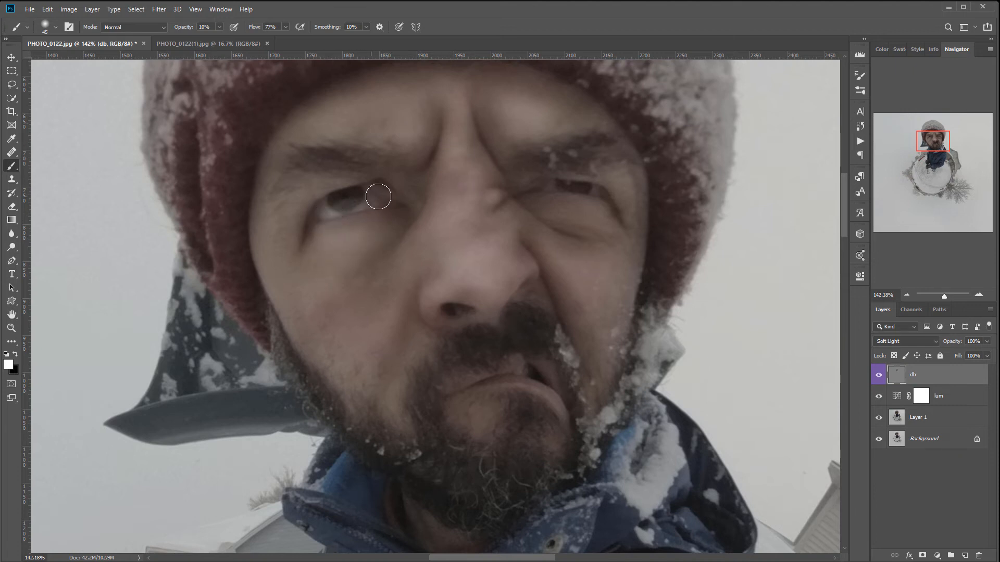
mouse_move(368, 199)
mouse_down()
mouse_move(323, 206)
mouse_move(346, 210)
mouse_up()
mouse_move(562, 184)
mouse_down()
mouse_move(553, 185)
mouse_move(598, 183)
mouse_move(557, 197)
mouse_move(576, 212)
mouse_move(500, 219)
mouse_move(611, 271)
mouse_move(575, 259)
mouse_up()
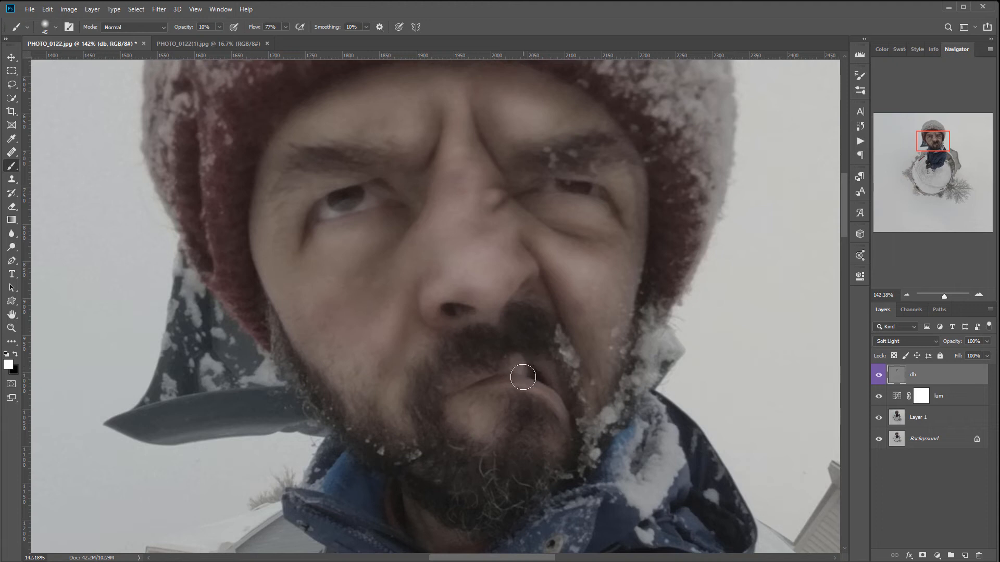
Dodge the highlights along the jacket's folds, shoulder and sleeve with the white 45 px brush
key(x)
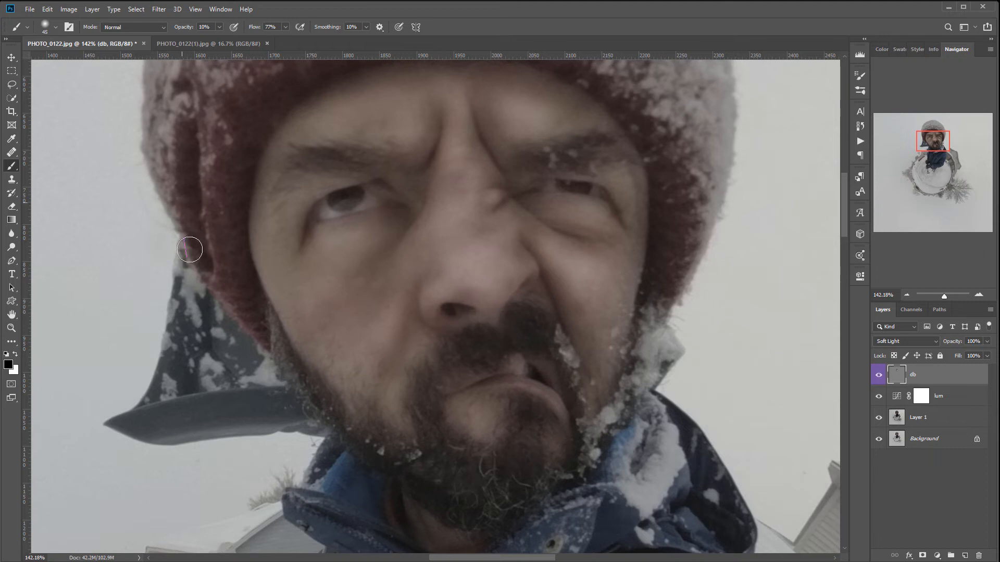
drag(250, 223, 349, 362)
key(x)
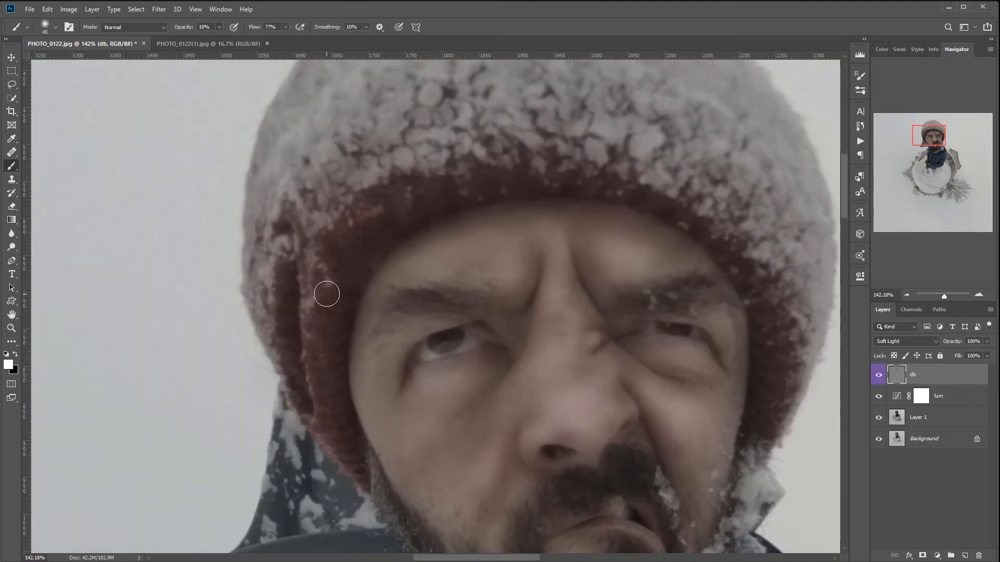
drag(616, 293, 414, 303)
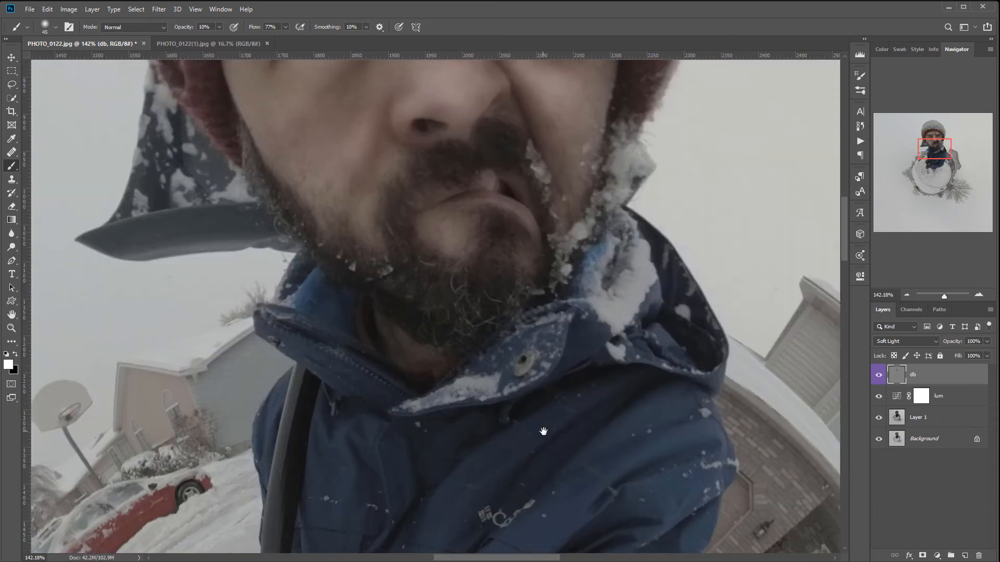
drag(535, 415, 558, 290)
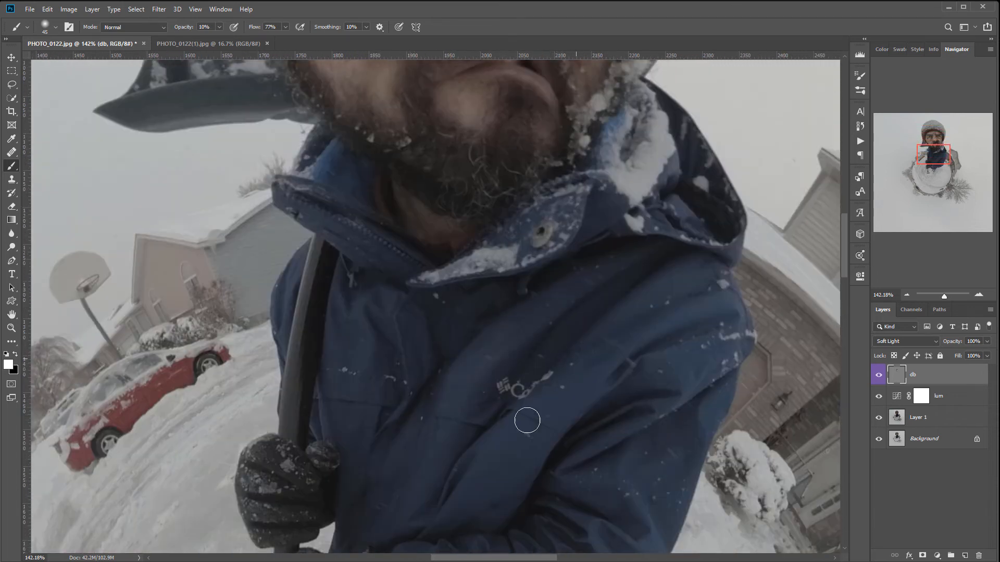
drag(686, 284, 644, 322)
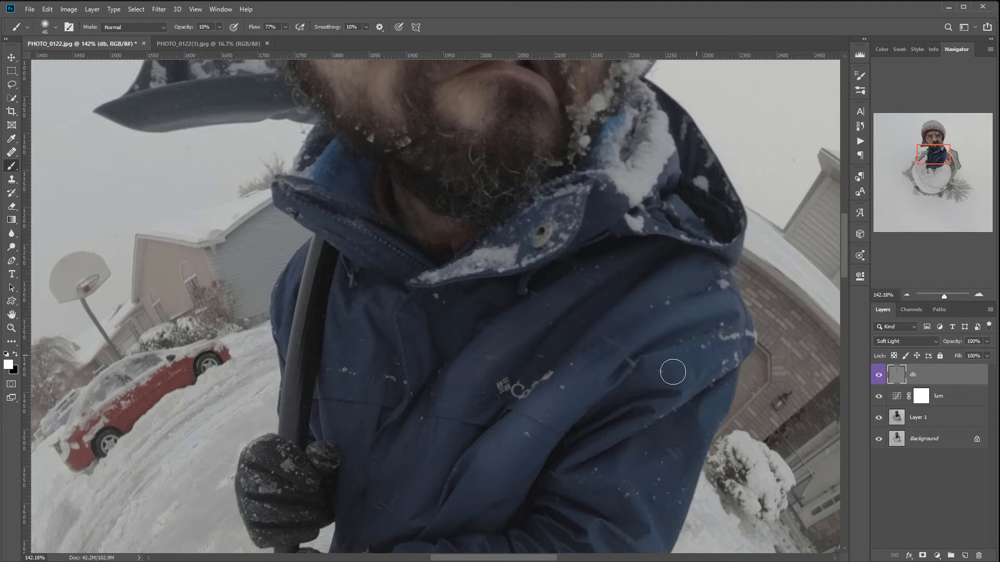
drag(701, 352, 670, 290)
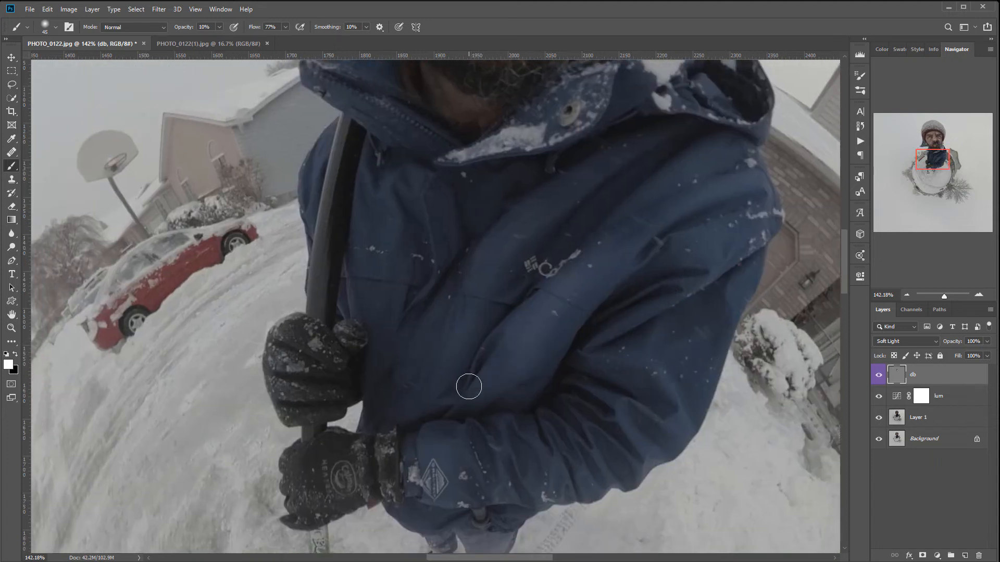
Compare the whole image with and without the db layer to judge the dodging and burning
scroll(470, 383, down, 5)
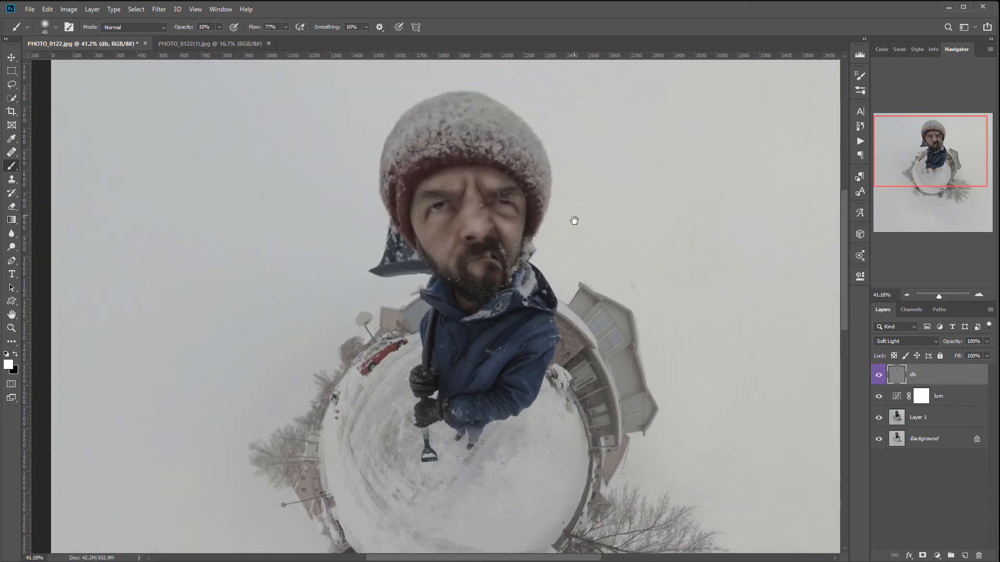
scroll(571, 216, down, 1)
click(880, 376)
click(880, 376)
scroll(455, 327, down, 2)
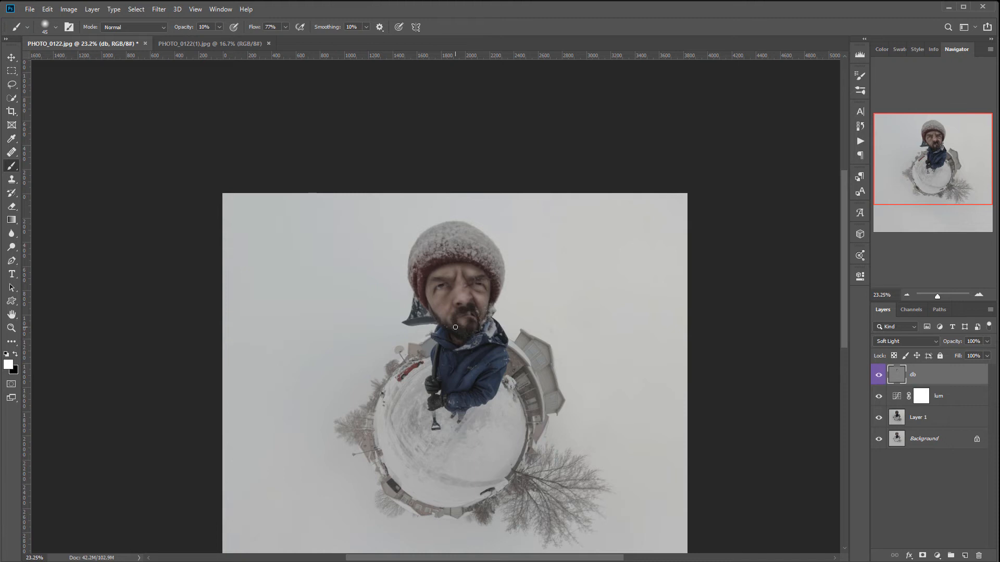
scroll(455, 327, up, 1)
scroll(459, 319, down, 3)
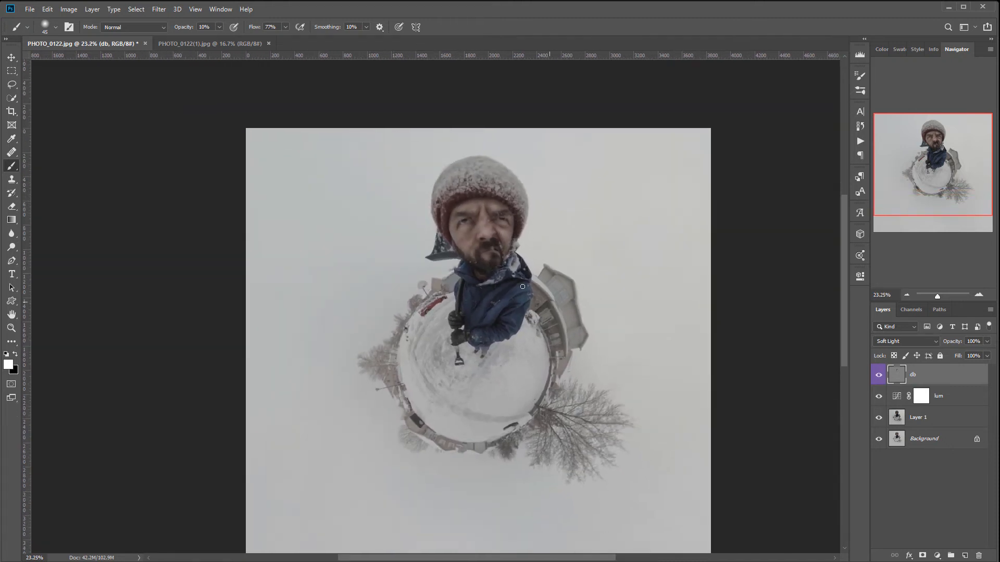
Fine-tune the strength of the dodging and burning with the db layer's opacity
click(987, 341)
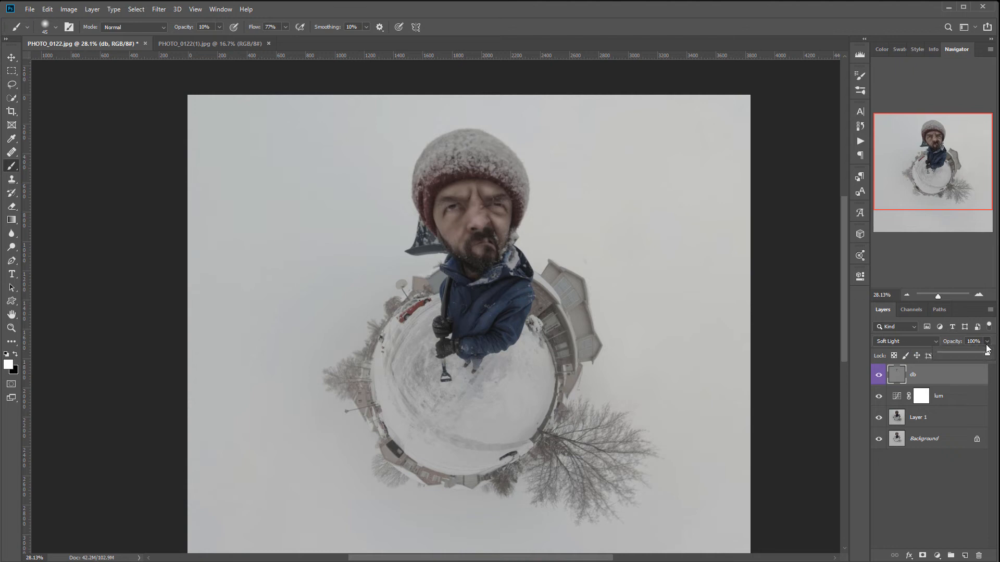
drag(948, 346, 947, 346)
drag(975, 354, 988, 354)
drag(998, 354, 987, 354)
drag(982, 355, 981, 354)
Stamp all visible layers into a new top layer and name it gdb
key(ctrl+shift+alt+e)
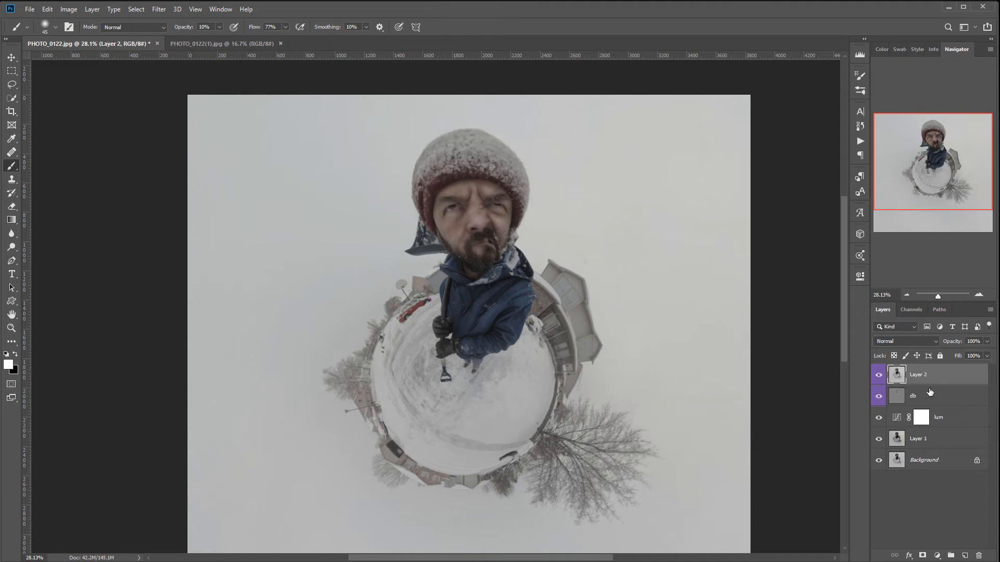
double_click(925, 375)
key(Return)
Convert the gdb layer to black and white with Reds at 149% and Yellows at 142%
click(68, 9)
mouse_move(83, 36)
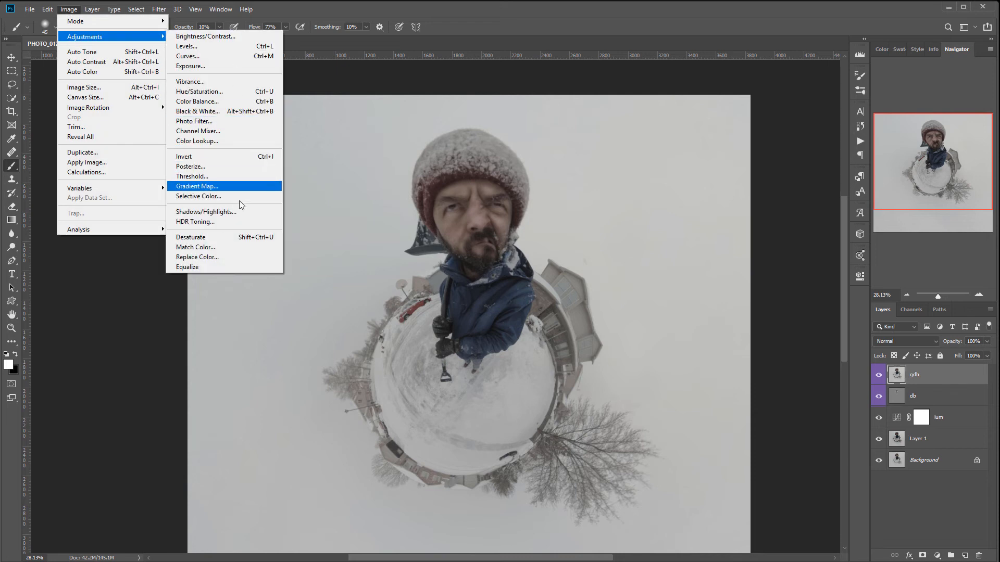
click(223, 111)
drag(754, 201, 782, 226)
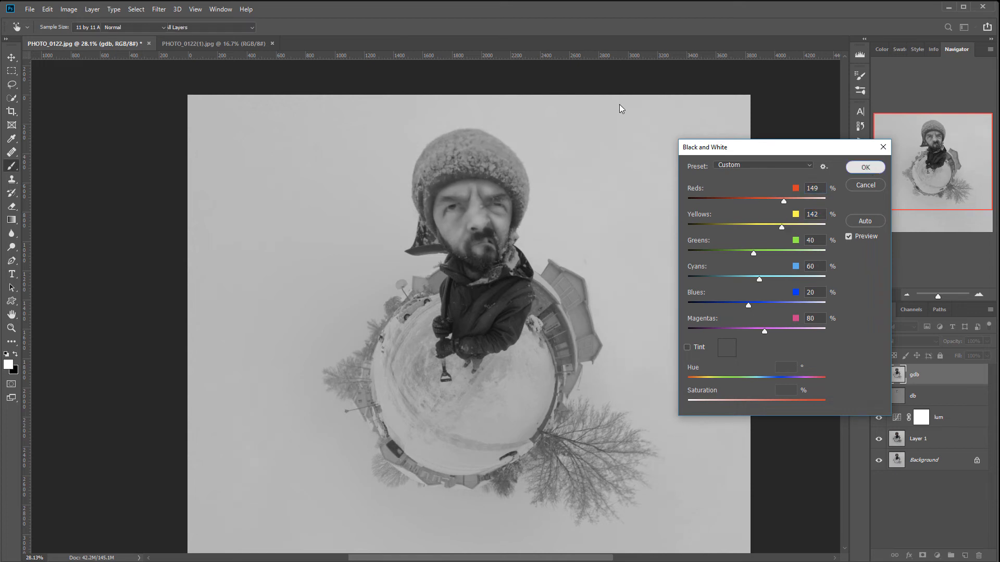
click(865, 167)
key(b)
Start a Shadows/Highlights adjustment on the gdb layer with both the shadows and highlights amounts at 100%
click(66, 10)
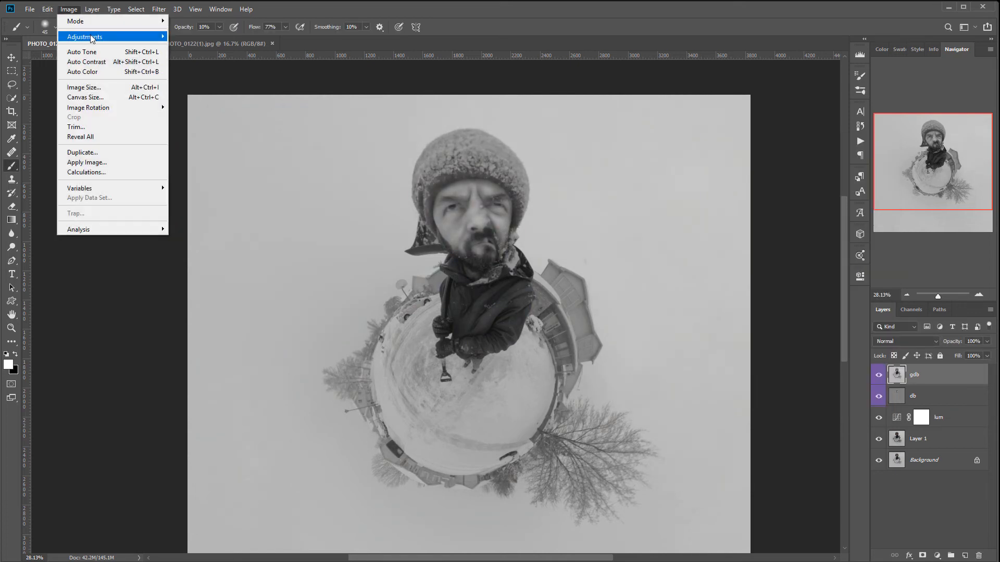
mouse_move(92, 37)
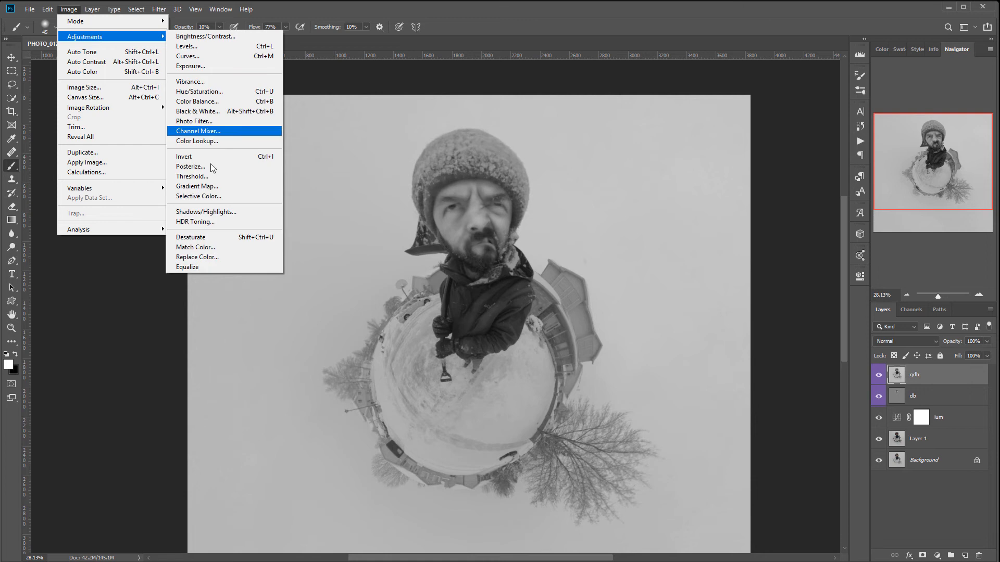
click(243, 212)
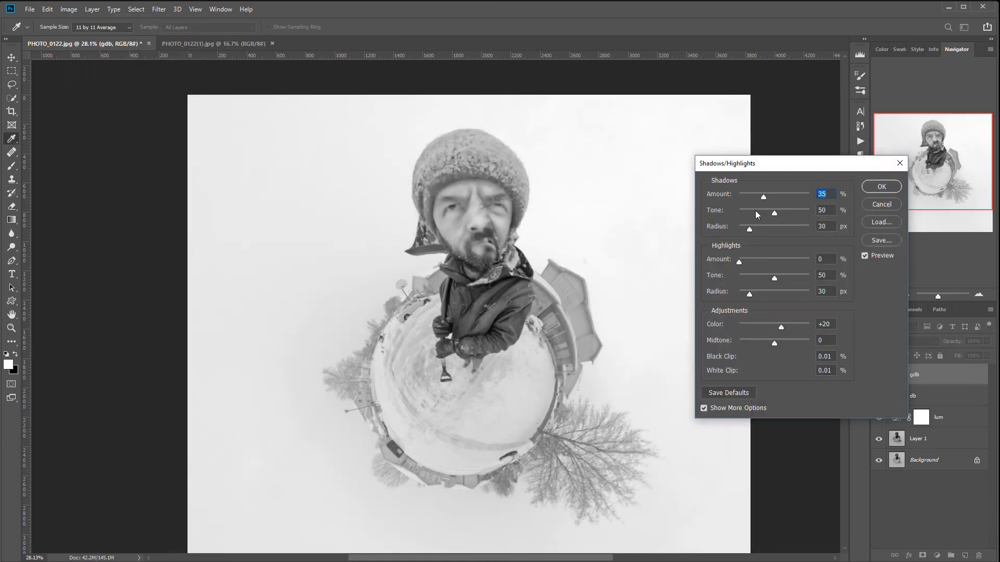
drag(761, 196, 808, 195)
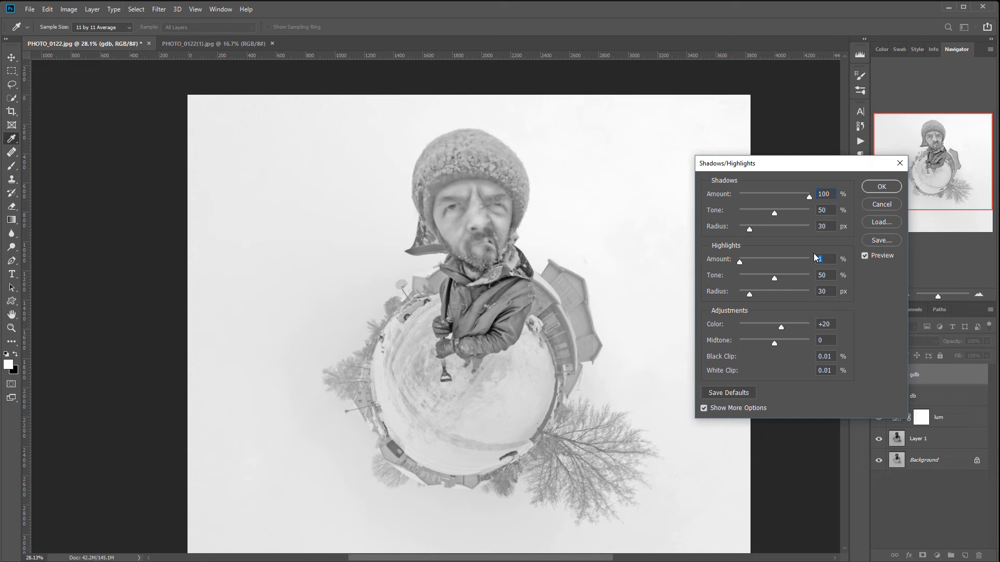
drag(741, 261, 809, 260)
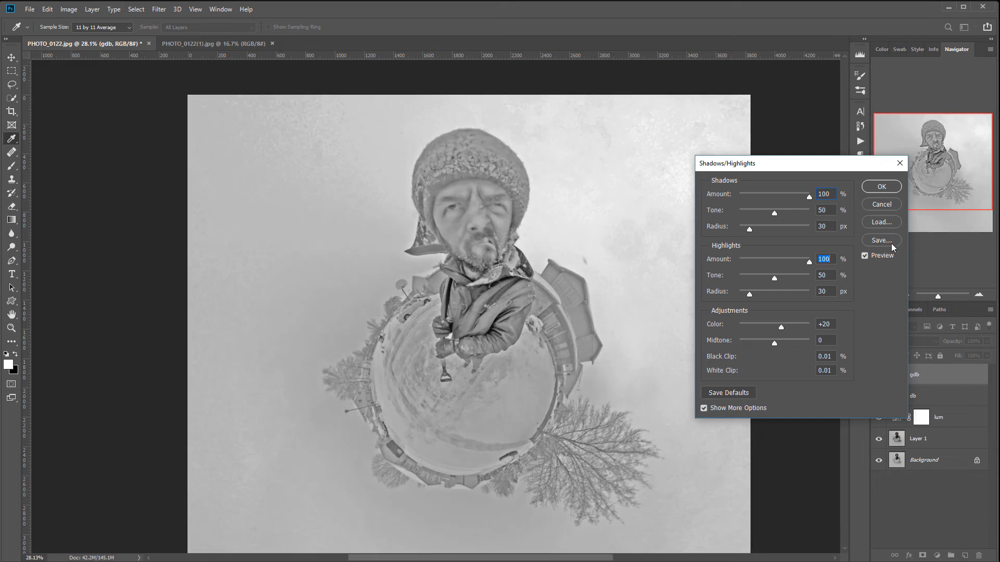
click(704, 408)
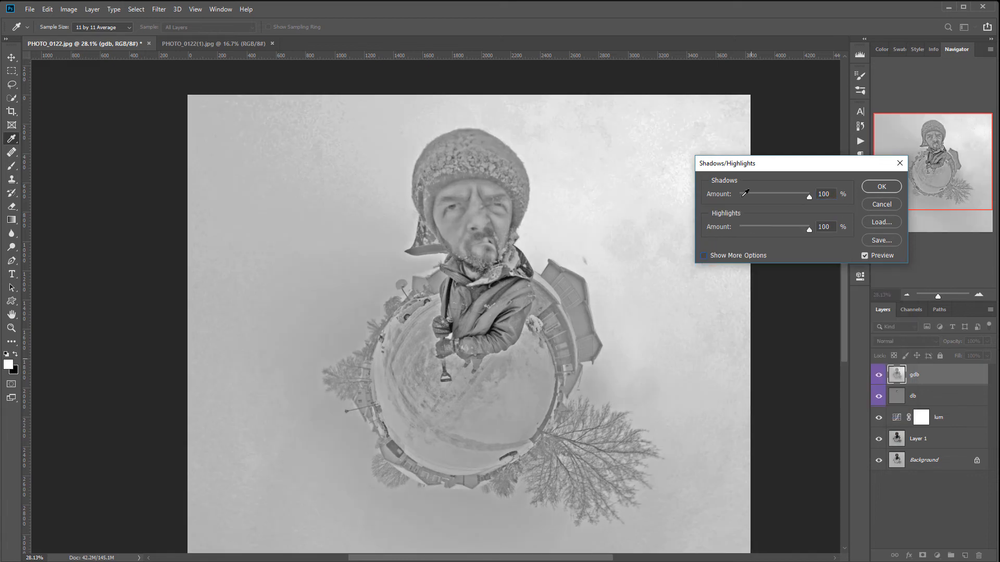
click(704, 255)
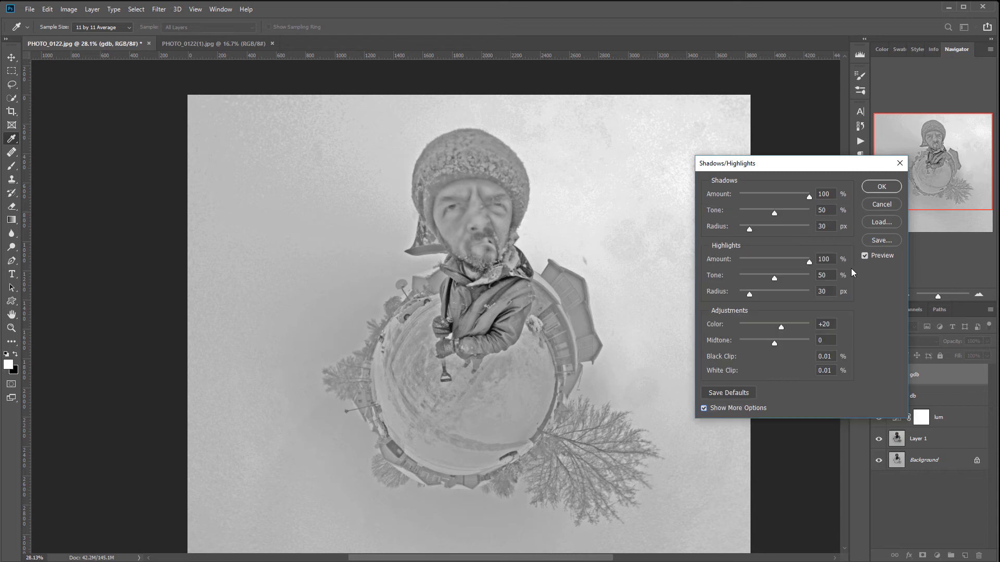
Set both Shadows/Highlights radii to 15 px, the shadows tone to 30% and the highlights tone to 44%, and apply the adjustment
drag(750, 230, 743, 230)
drag(748, 294, 744, 294)
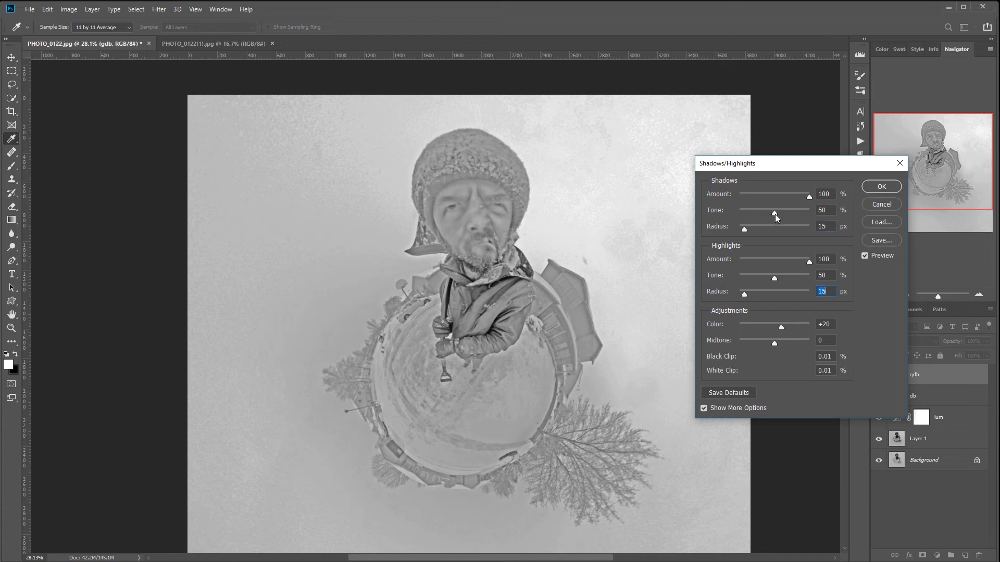
drag(774, 211, 760, 211)
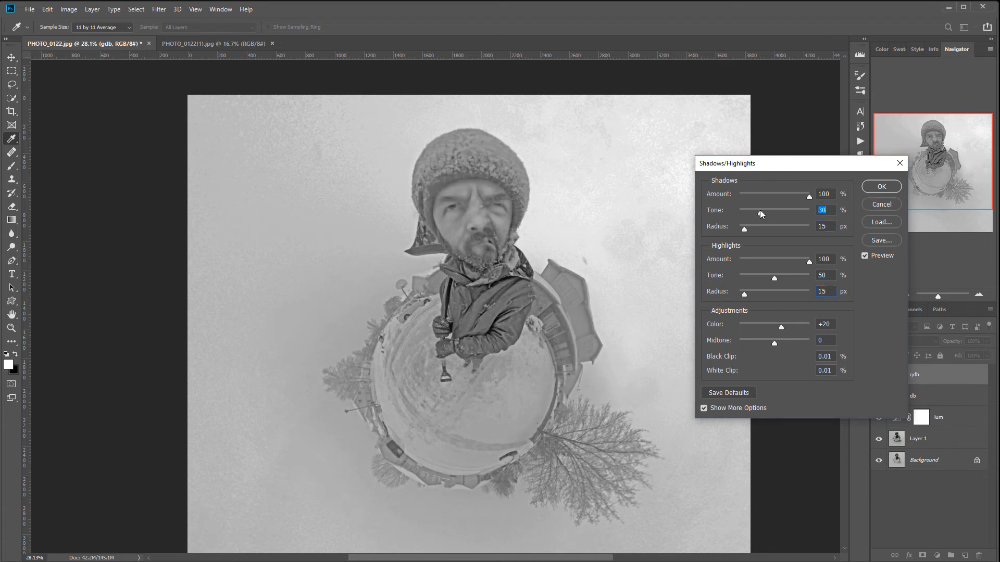
drag(775, 278, 770, 276)
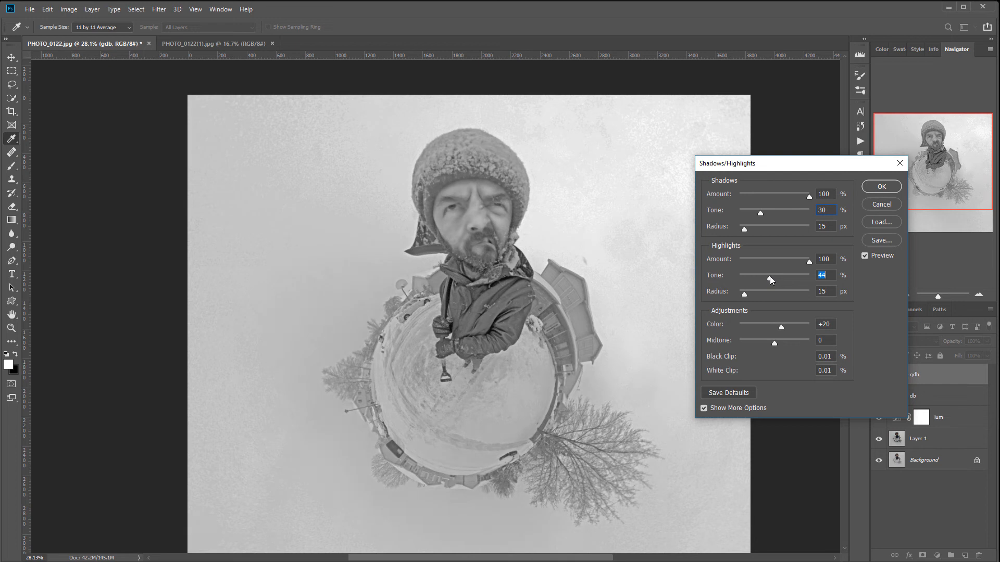
click(881, 186)
key(b)
Sharpen the gdb layer with Unsharp Mask at an amount of 80% and a radius of 1.1 pixels
click(159, 9)
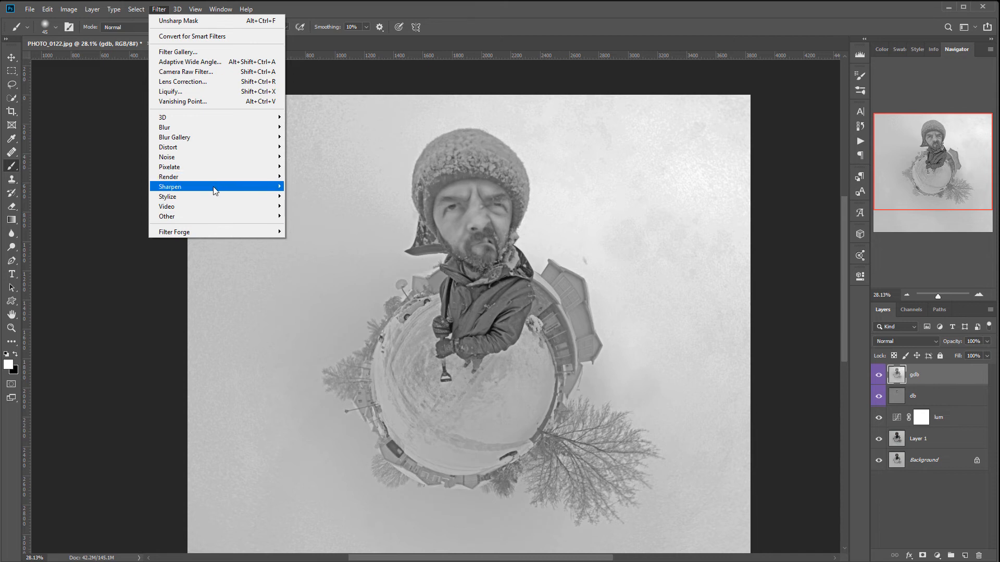
mouse_move(214, 187)
click(315, 236)
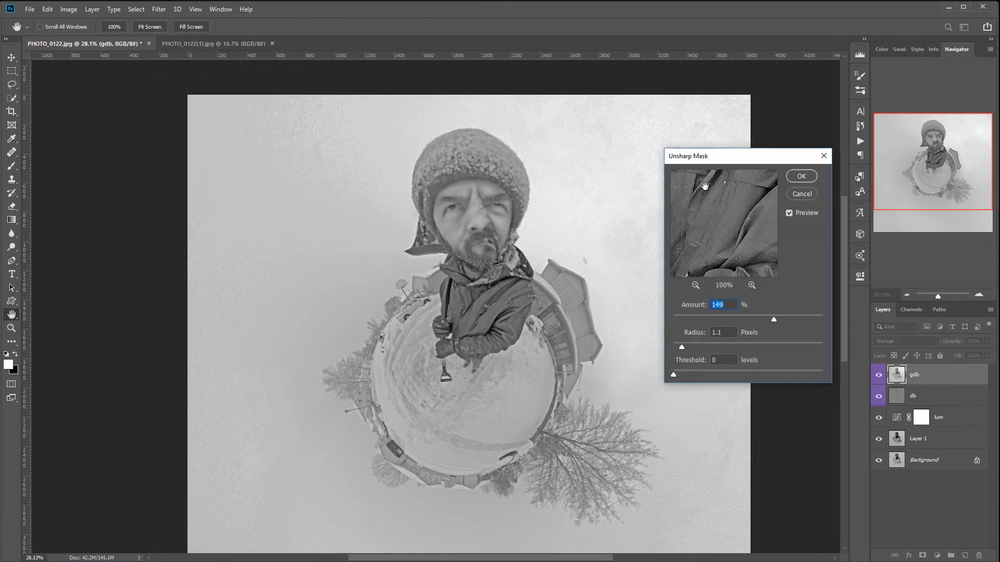
click(814, 315)
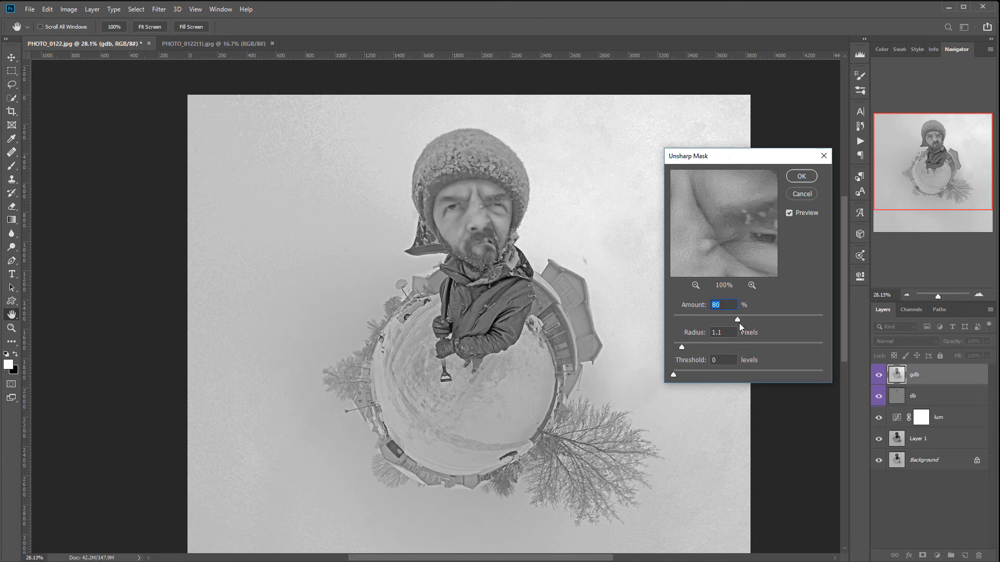
click(801, 176)
key(b)
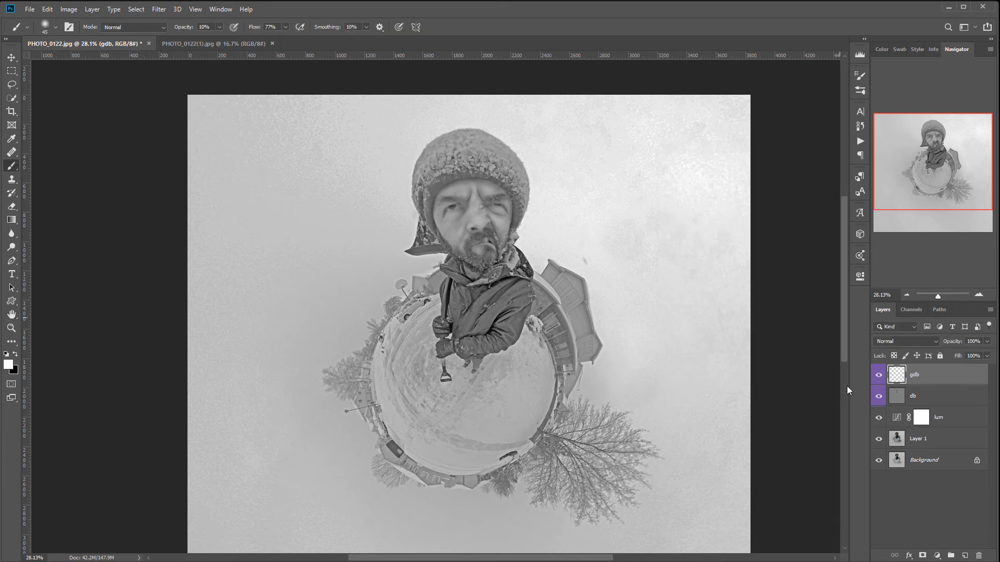
Set the gdb layer's blend mode to Soft Light, compare the image with and without it, and set its opacity to 20%
click(937, 342)
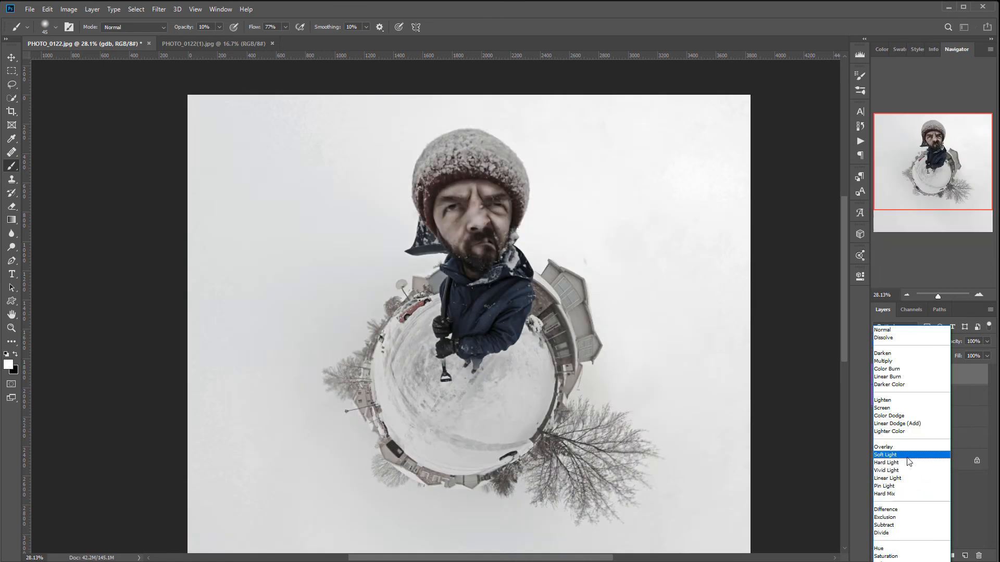
click(909, 454)
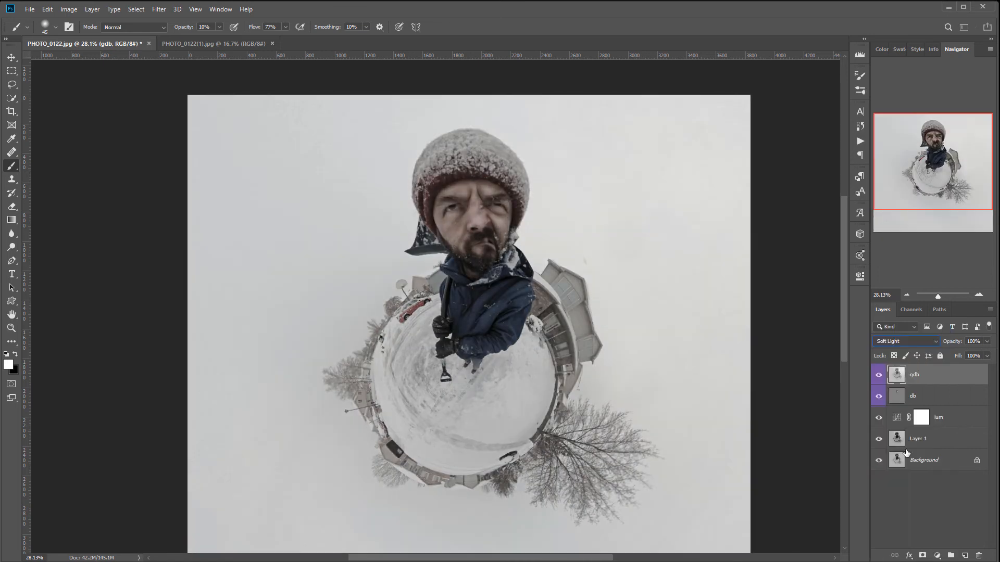
click(878, 374)
click(878, 375)
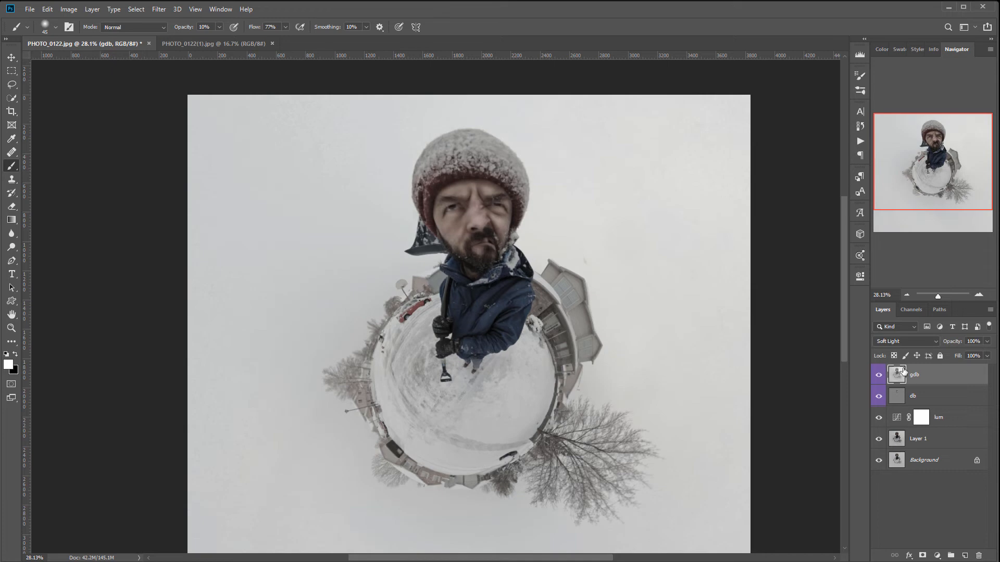
click(986, 342)
mouse_move(958, 357)
mouse_down()
mouse_move(945, 356)
mouse_move(964, 356)
mouse_up()
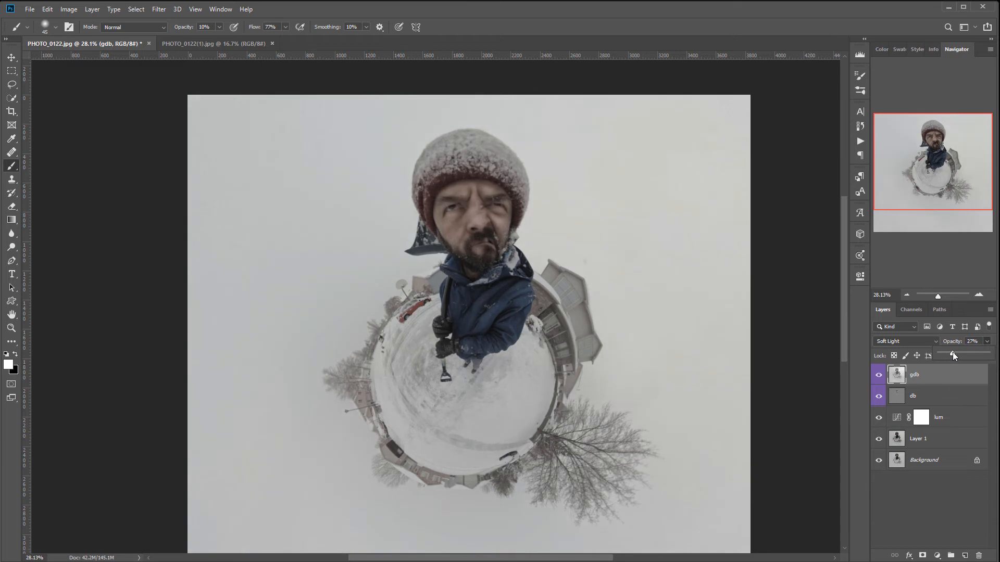
click(611, 207)
Add a Black & White adjustment layer above gdb and invert its mask to black
click(11, 57)
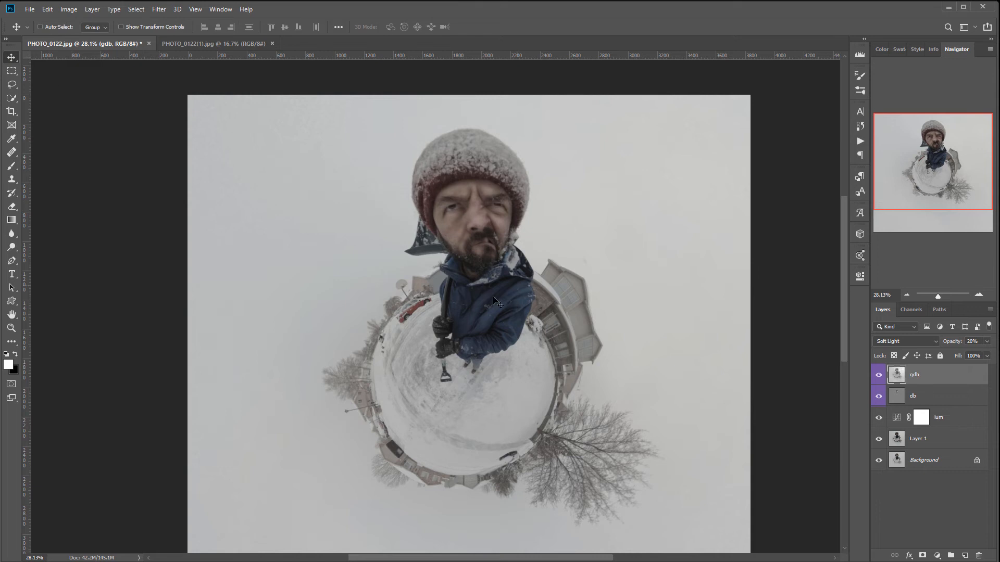
scroll(572, 333, down, 3)
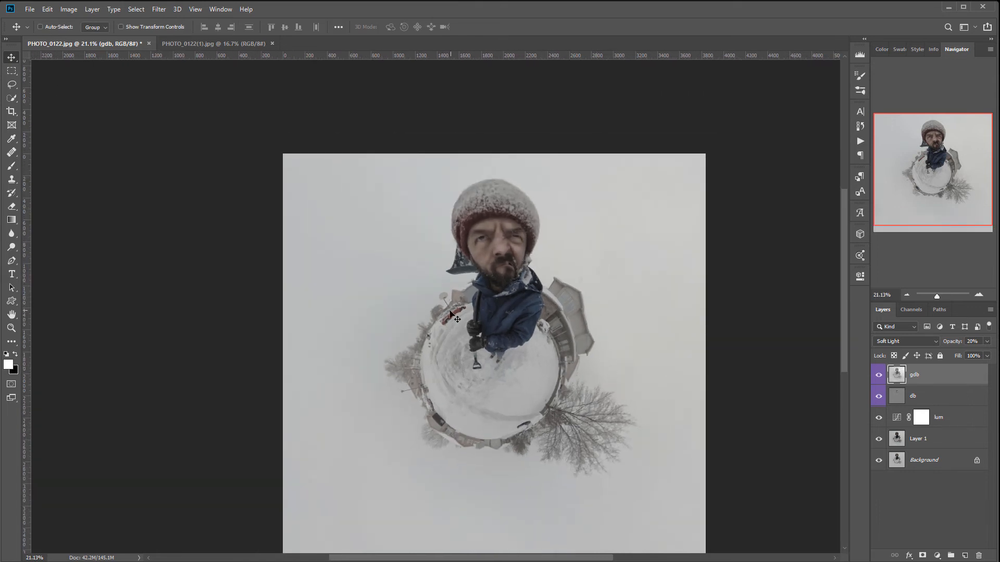
scroll(455, 320, up, 3)
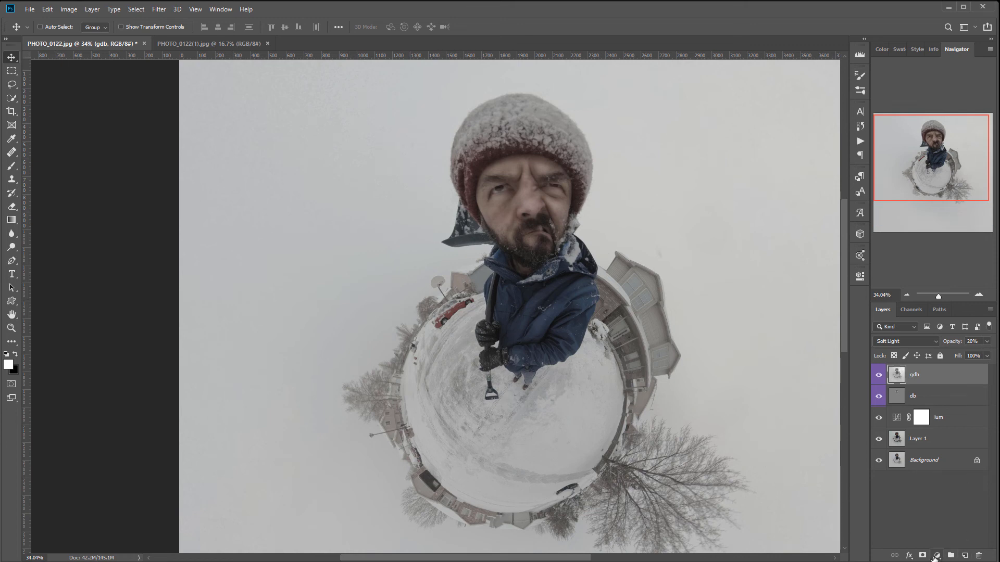
click(936, 556)
click(963, 471)
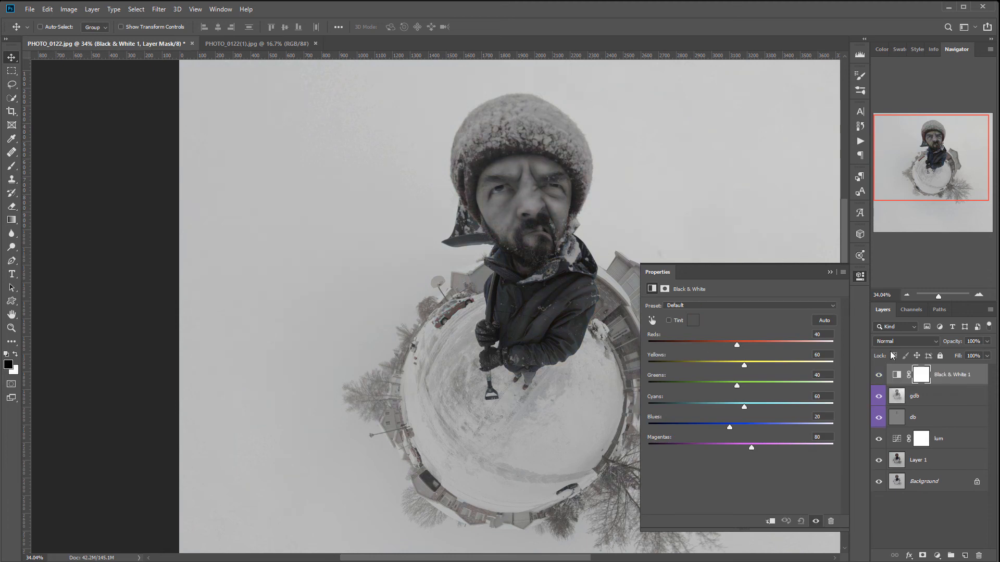
click(925, 380)
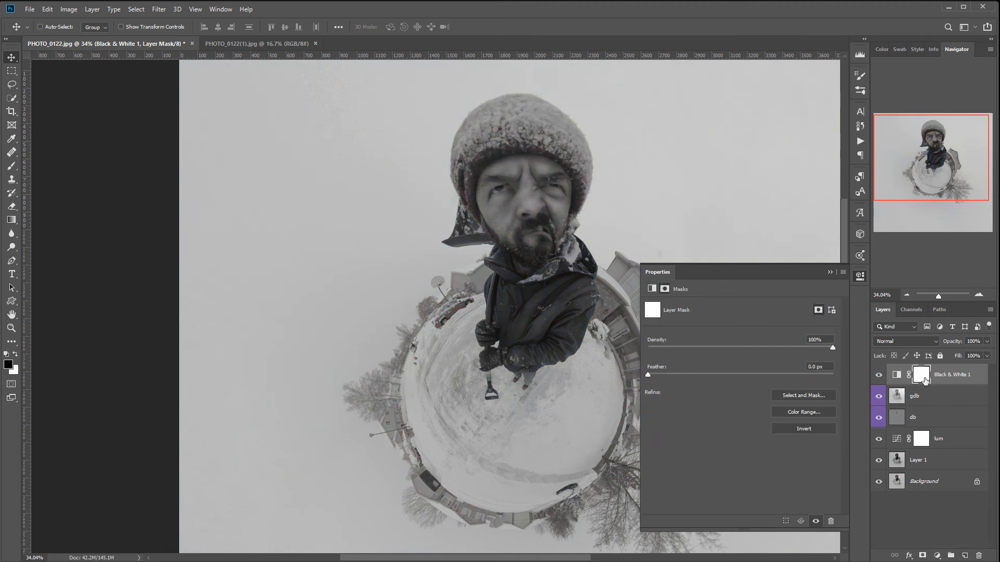
key(ctrl+i)
Paint white at 10% opacity on the Black & White mask to desaturate the red car and the small red objects along the street
scroll(453, 312, up, 5)
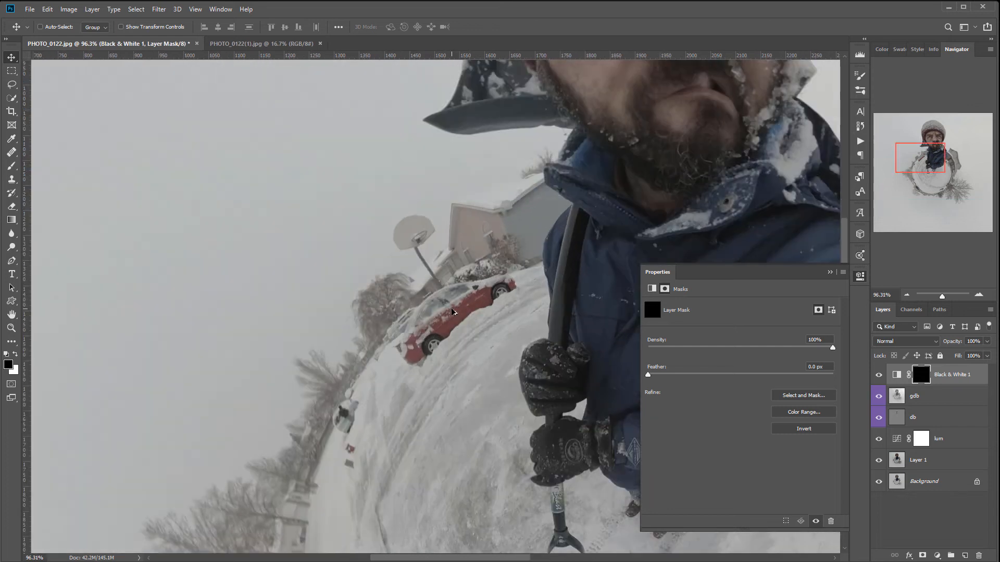
click(14, 169)
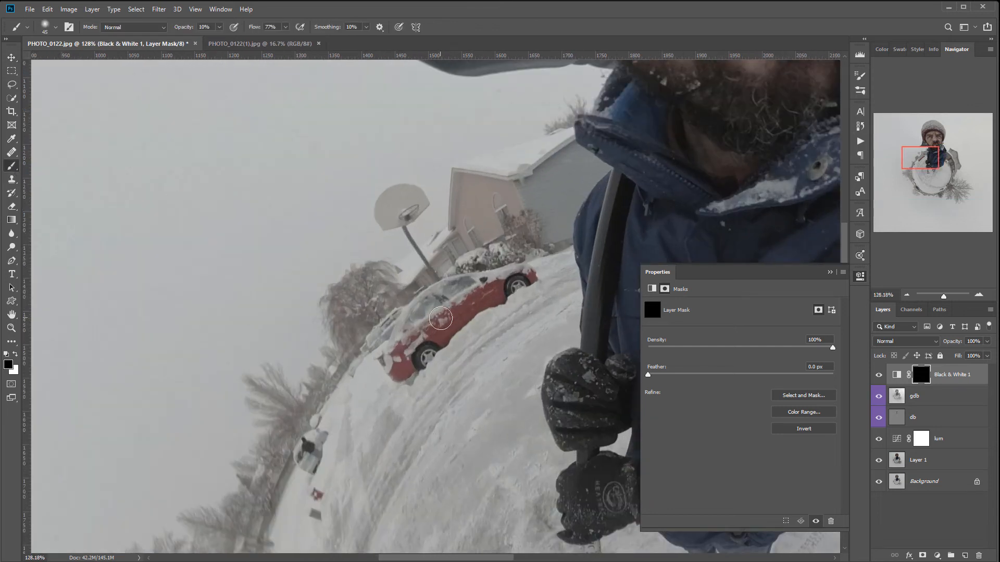
key(x)
mouse_move(487, 292)
mouse_down()
mouse_move(435, 307)
mouse_move(398, 371)
mouse_move(410, 374)
mouse_move(395, 361)
mouse_move(423, 325)
mouse_move(434, 318)
mouse_move(434, 333)
mouse_move(496, 289)
mouse_move(463, 307)
mouse_move(451, 345)
mouse_move(456, 329)
mouse_move(392, 351)
mouse_move(400, 362)
mouse_move(407, 355)
mouse_move(406, 367)
mouse_move(392, 359)
mouse_move(496, 279)
mouse_move(476, 288)
mouse_move(478, 305)
mouse_move(494, 279)
mouse_move(518, 265)
mouse_move(536, 273)
mouse_move(541, 263)
mouse_move(499, 283)
mouse_move(477, 315)
mouse_move(539, 272)
mouse_move(444, 306)
mouse_move(459, 284)
mouse_move(422, 297)
mouse_move(455, 315)
mouse_move(482, 306)
mouse_move(439, 328)
mouse_move(450, 347)
mouse_move(511, 299)
mouse_move(420, 332)
mouse_move(434, 331)
mouse_move(430, 348)
mouse_move(420, 342)
mouse_move(399, 380)
mouse_move(426, 373)
mouse_move(395, 367)
mouse_move(397, 380)
mouse_move(450, 303)
mouse_move(494, 286)
mouse_move(429, 385)
mouse_move(282, 492)
mouse_move(313, 491)
mouse_up()
Compare the whole image with and without the Black & White layer to judge the desaturated red areas
scroll(467, 392, down, 5)
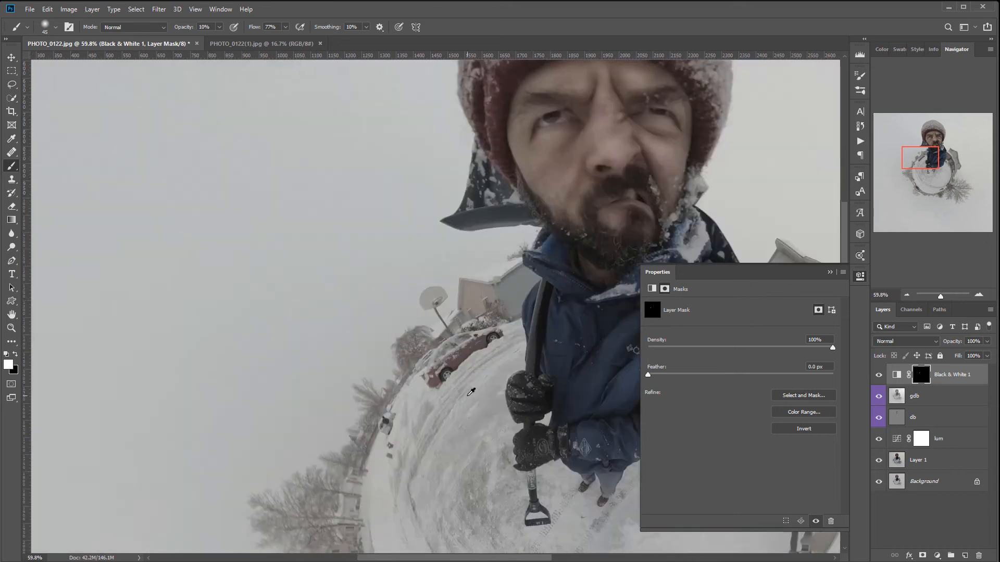
scroll(472, 398, down, 3)
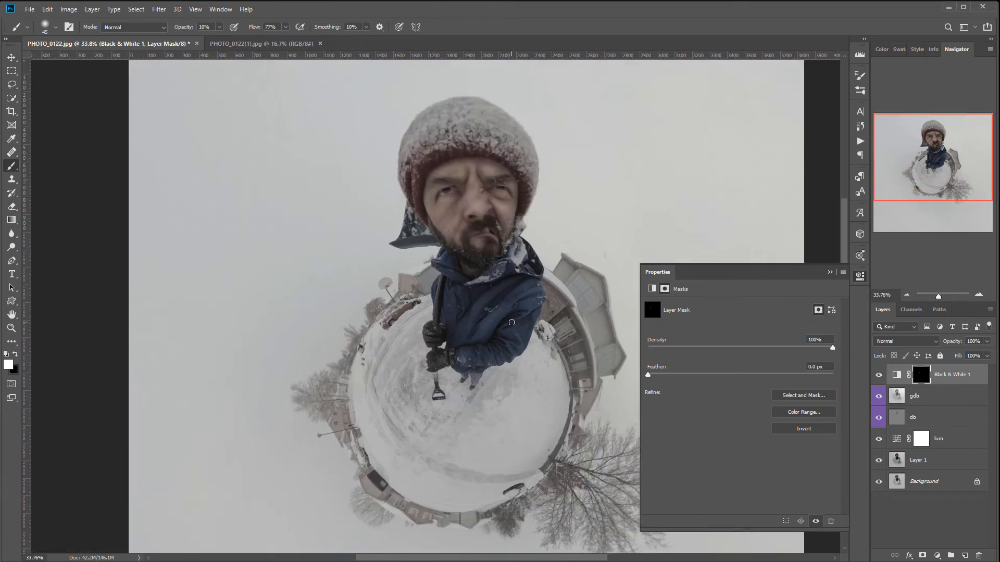
scroll(516, 318, up, 1)
click(879, 376)
click(879, 375)
click(879, 376)
click(879, 375)
click(863, 276)
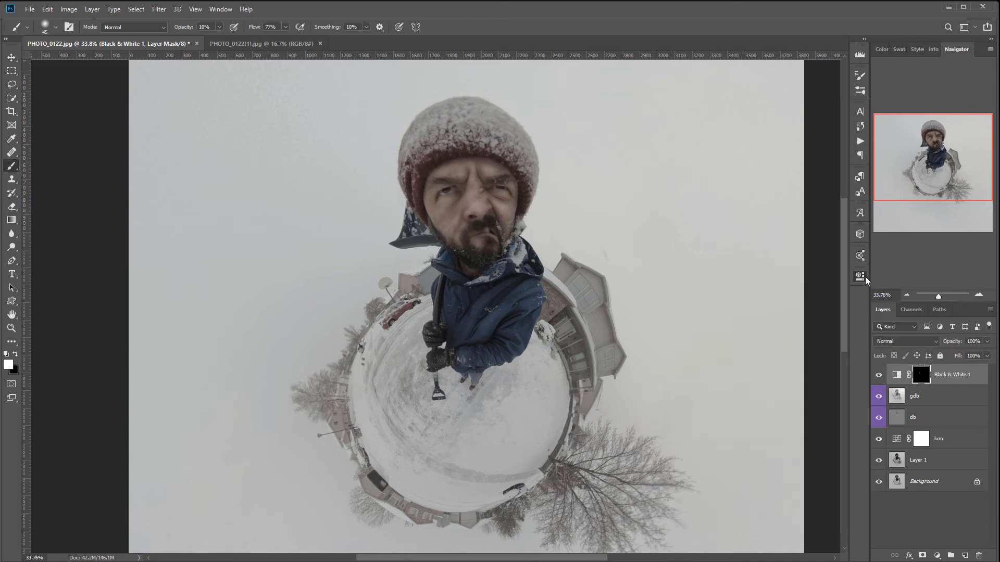
Add a new empty layer above the Black & White adjustment and name it snow
scroll(484, 236, down, 1)
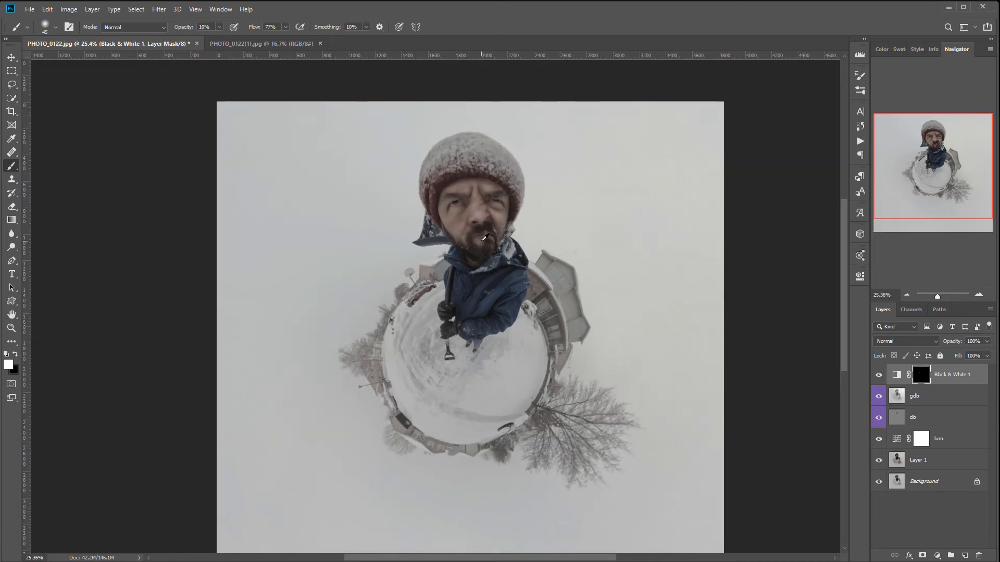
drag(500, 267, 515, 309)
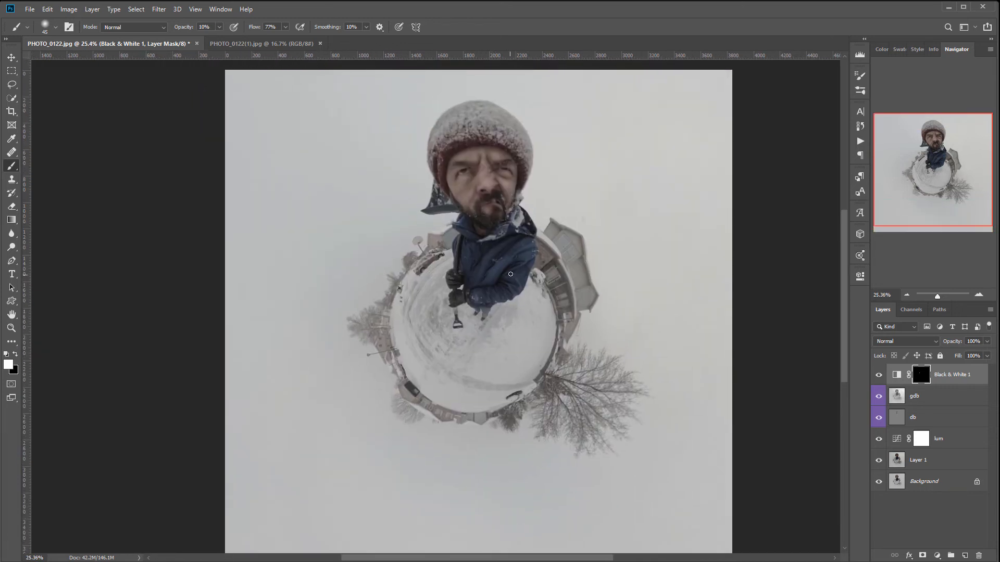
scroll(515, 292, down, 2)
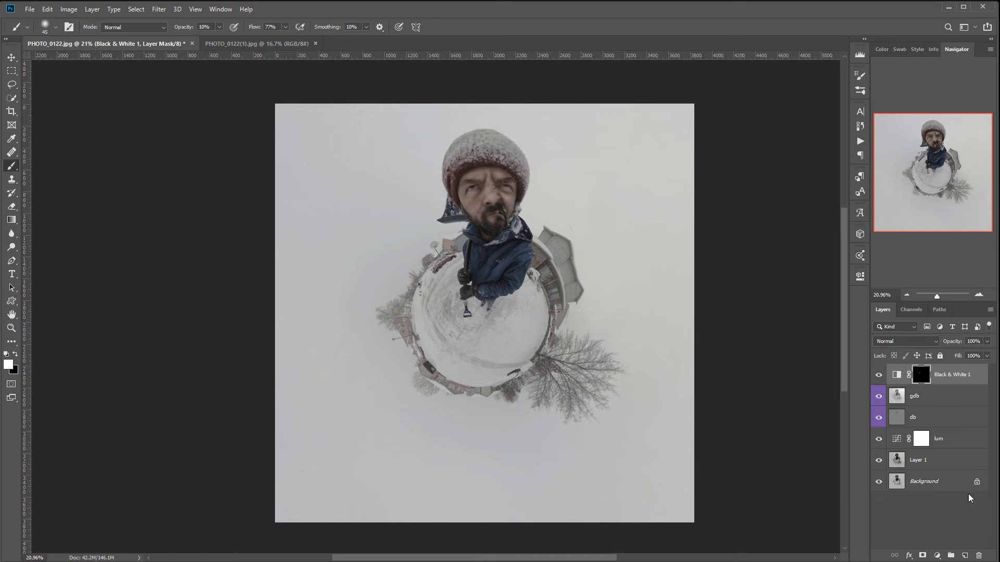
click(964, 555)
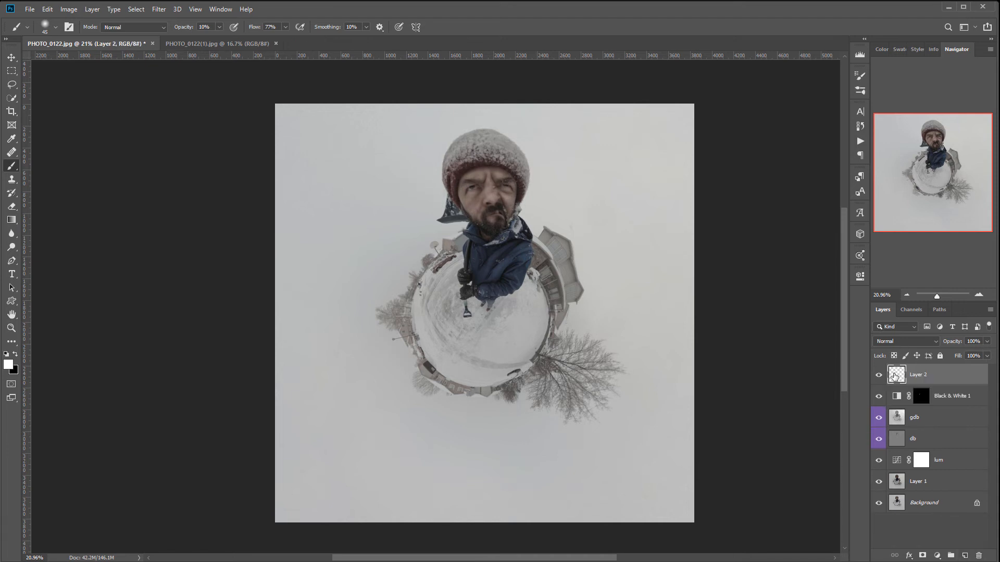
double_click(918, 375)
key(Return)
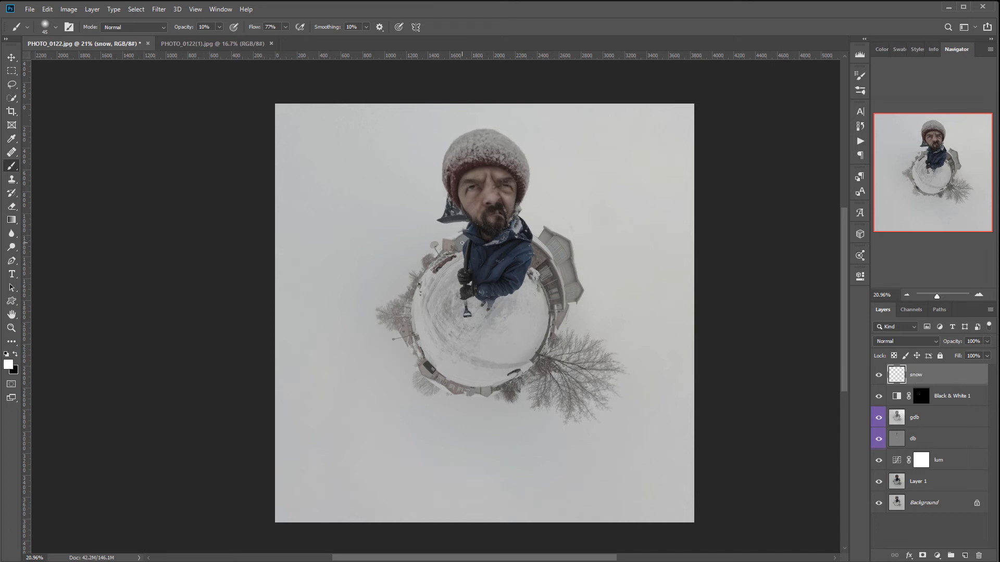
Choose the _DSC3854-1 particle brush from Ron's Flying Dirt & Debris Particles CC at 3985 px and set its opacity to 100%
right_click(461, 242)
drag(881, 307, 915, 560)
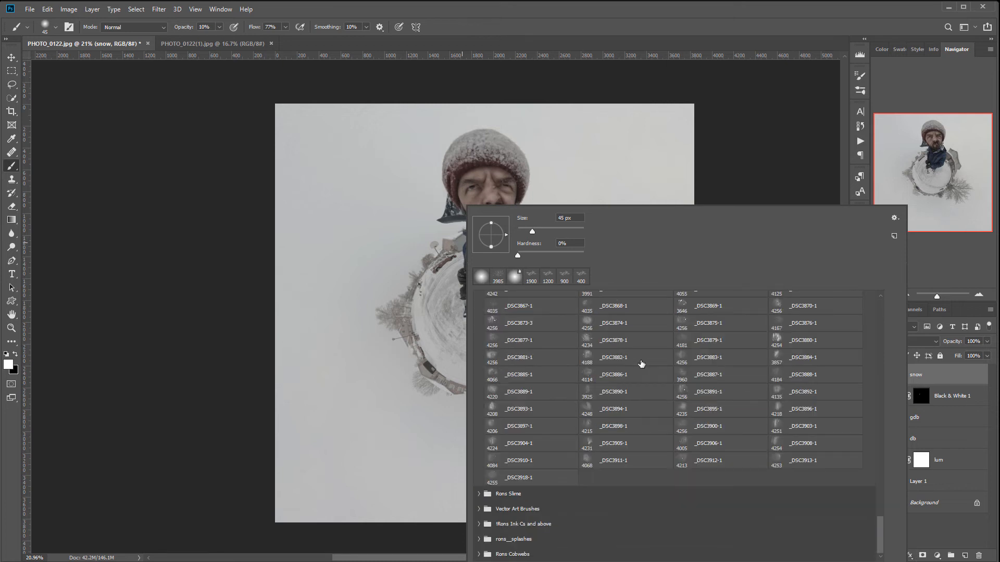
scroll(839, 474, up, 1)
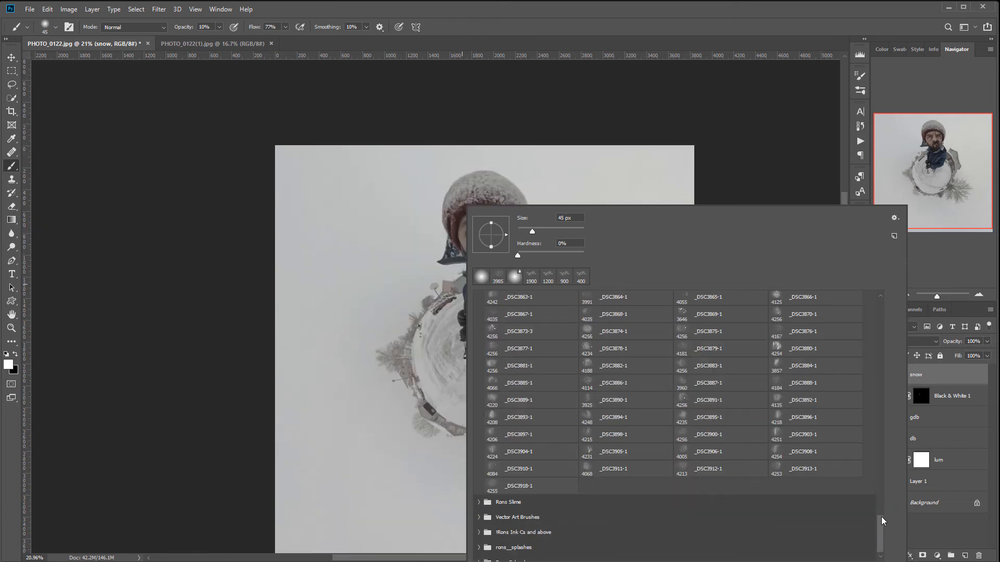
click(883, 504)
mouse_move(883, 490)
mouse_down()
mouse_move(882, 469)
mouse_move(880, 506)
mouse_up()
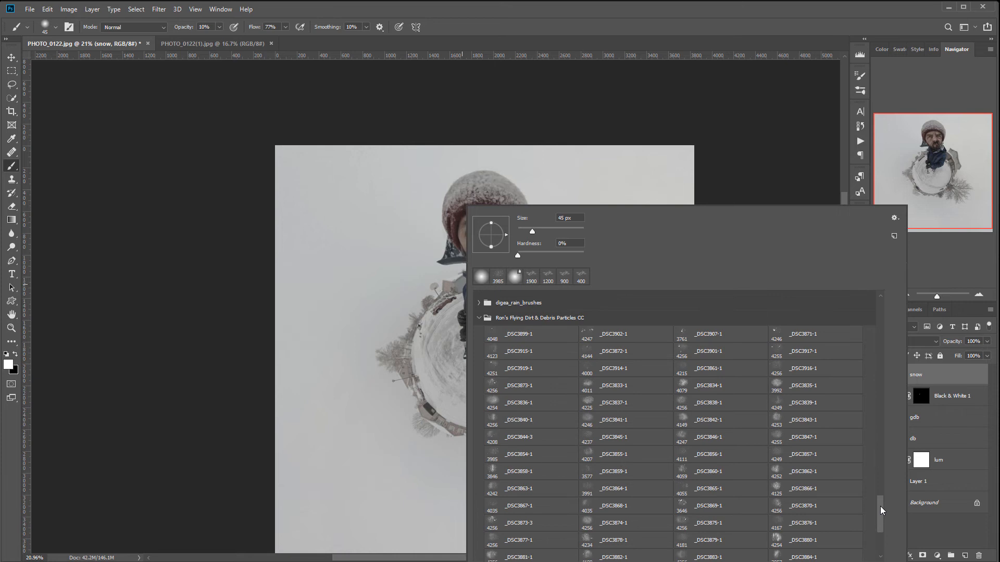
scroll(539, 376, down, 3)
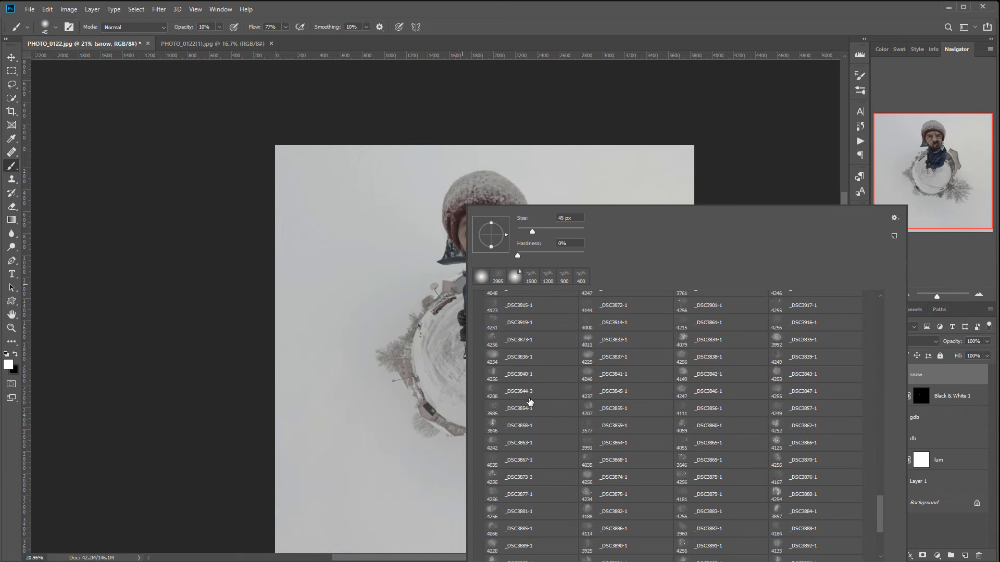
click(498, 409)
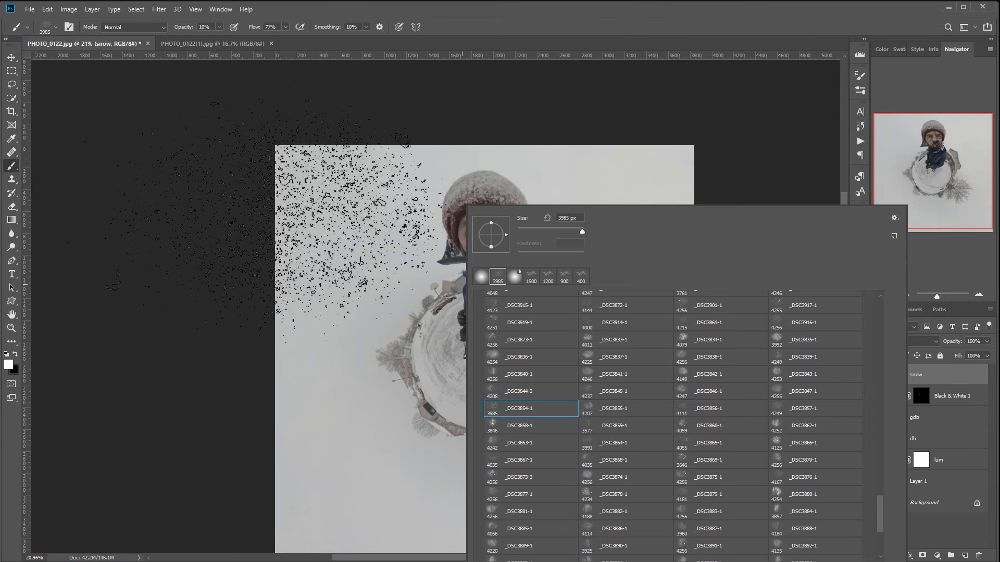
key(Return)
key(0)
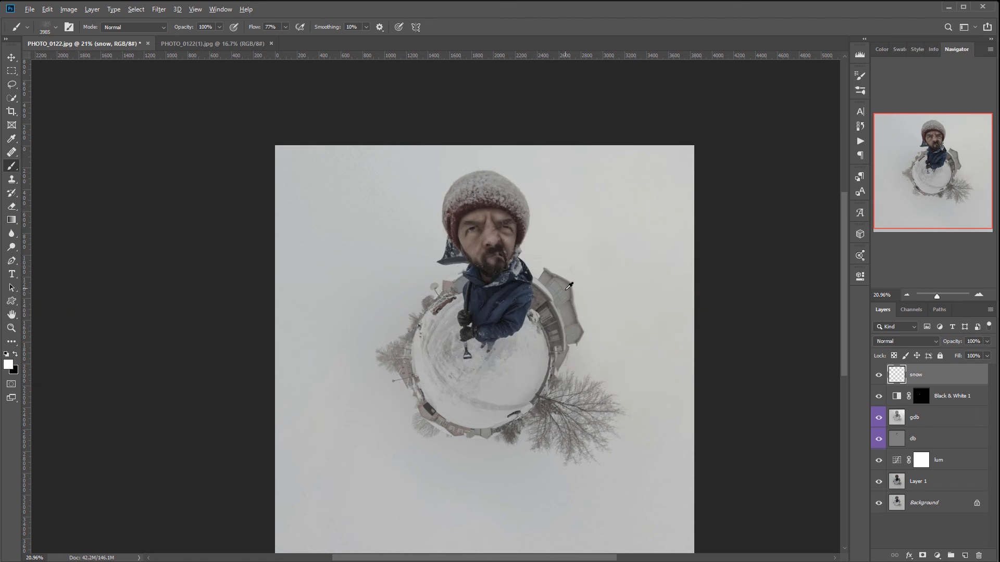
Paint grey snowflakes across the whole image on the snow layer with the 3985 px particle brush
drag(278, 195, 302, 203)
drag(755, 224, 724, 221)
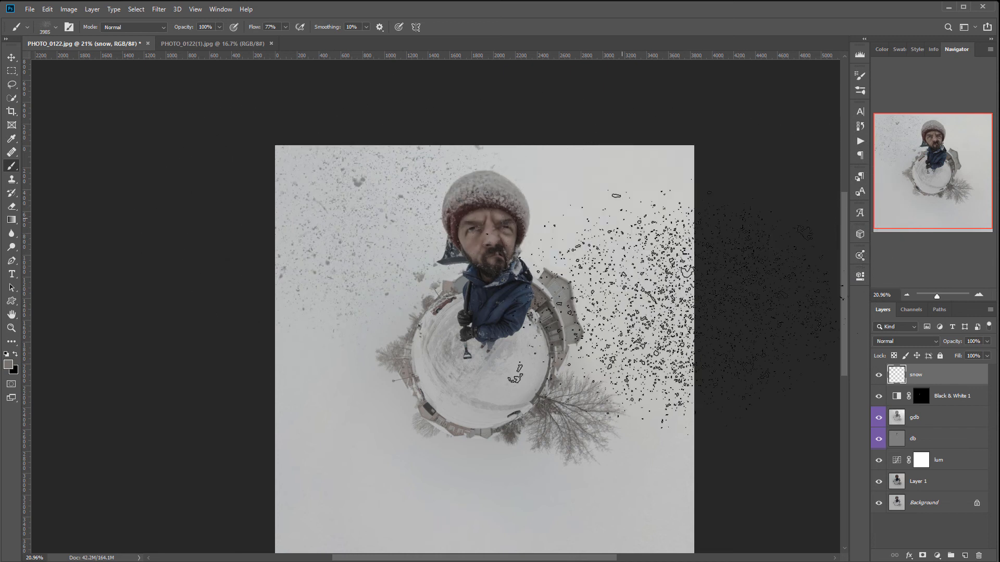
mouse_move(655, 411)
mouse_down()
mouse_move(633, 361)
mouse_move(604, 425)
mouse_up()
mouse_move(398, 443)
mouse_down()
mouse_move(336, 425)
mouse_move(381, 323)
mouse_move(479, 458)
mouse_up()
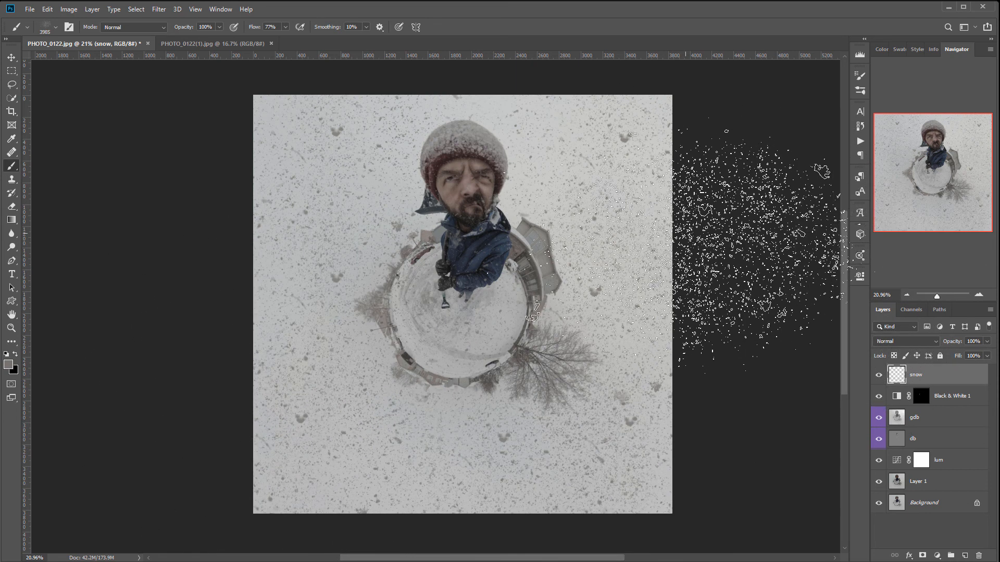
Set the foreground colour to light grey c2c2c2 and paint another layer of flakes, reducing the brush to 3300 px
click(8, 364)
click(519, 391)
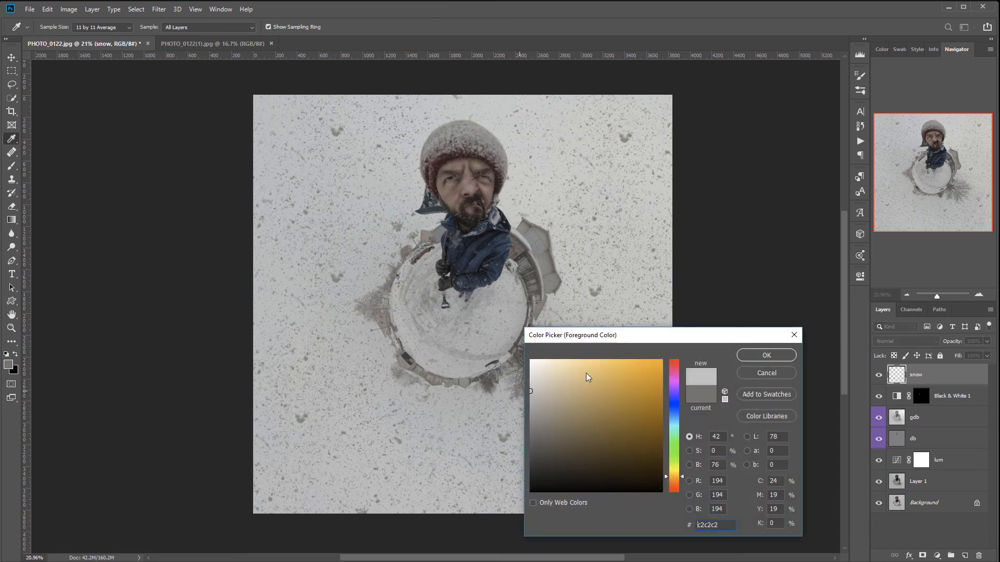
click(765, 356)
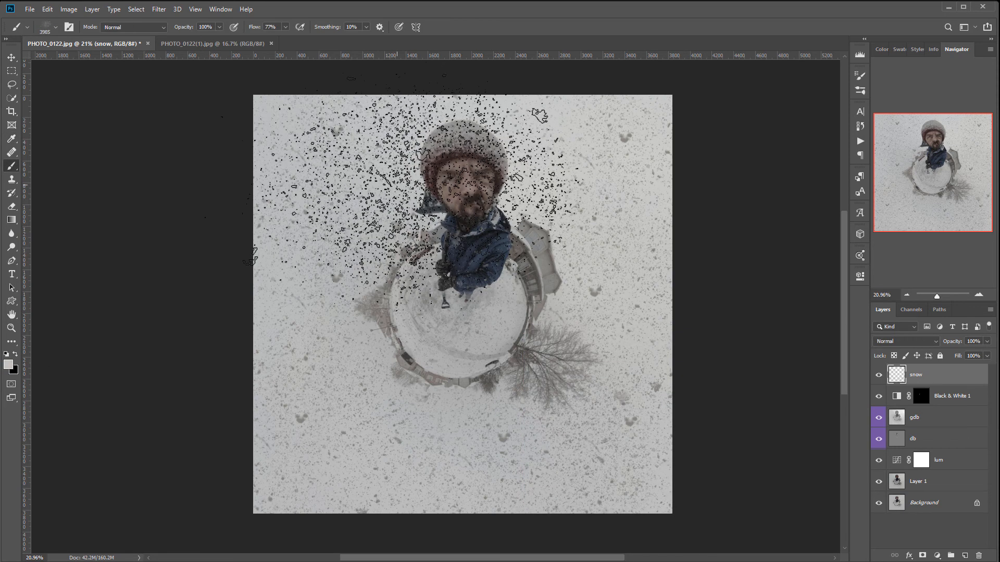
drag(401, 177, 330, 152)
key(bracketleft)
mouse_move(513, 125)
mouse_down()
mouse_move(812, 375)
mouse_move(641, 385)
mouse_move(609, 374)
mouse_move(570, 468)
mouse_up()
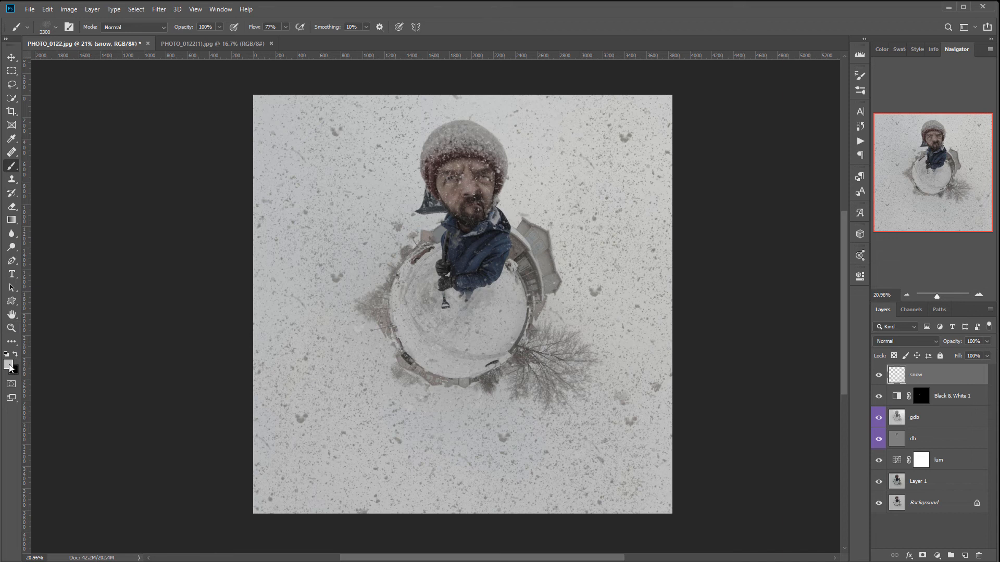
Set the foreground colour to near-white f7f7f7 and paint bright flakes over the whole image with the 3300 px particle brush
click(9, 365)
mouse_move(520, 361)
mouse_down()
mouse_move(522, 349)
mouse_move(528, 364)
mouse_up()
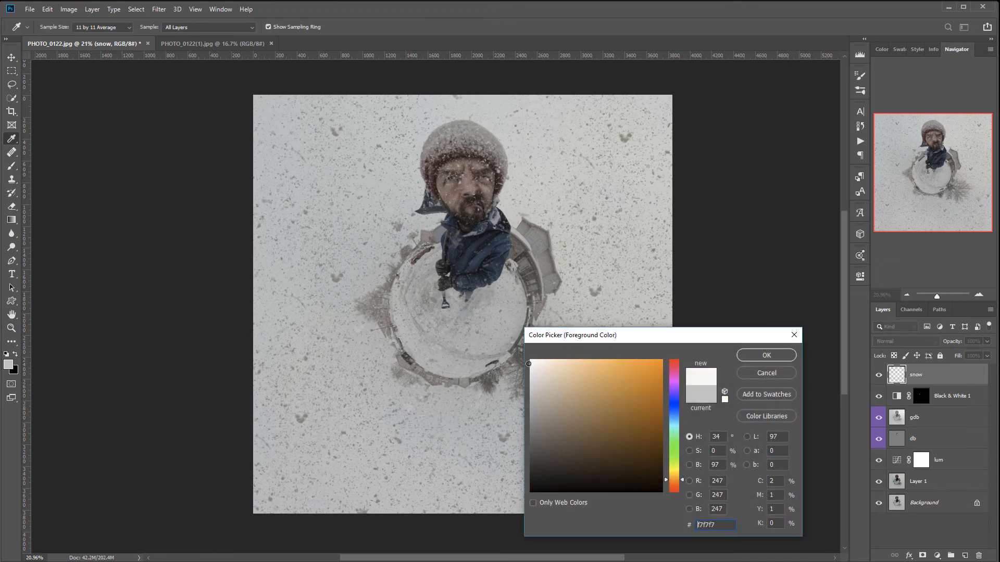
click(766, 355)
key(b)
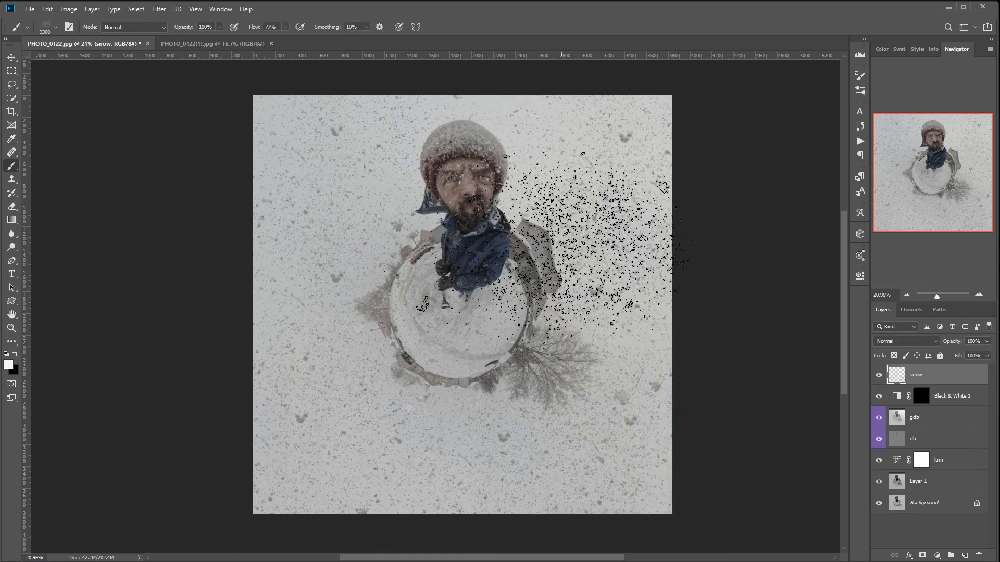
mouse_move(308, 287)
mouse_down()
mouse_move(305, 167)
mouse_move(312, 417)
mouse_move(364, 391)
mouse_move(312, 489)
mouse_move(614, 448)
mouse_move(536, 396)
mouse_move(672, 234)
mouse_move(677, 432)
mouse_up()
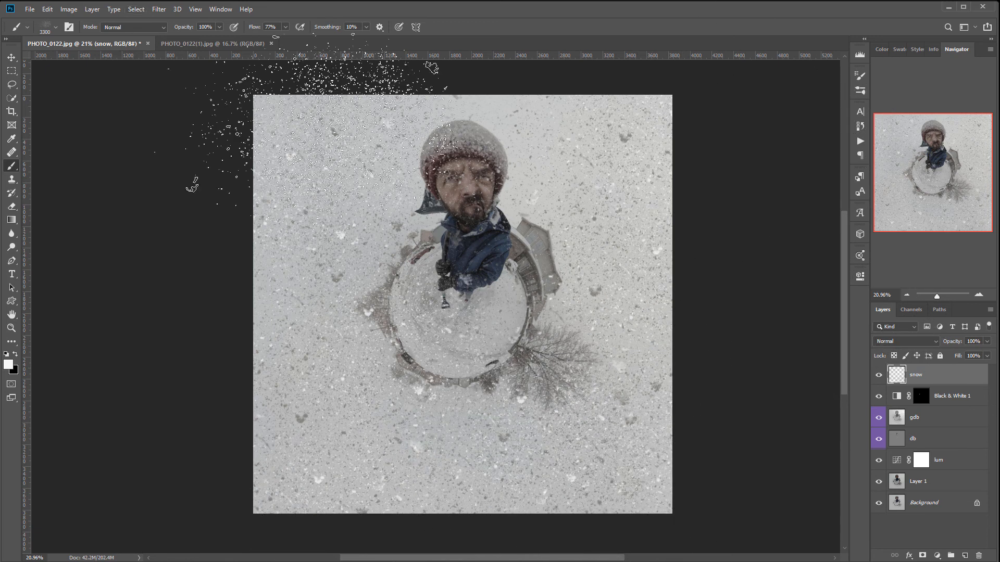
Apply a Radial Blur to the snow layer with amount 2, the Zoom method and Best quality
click(160, 10)
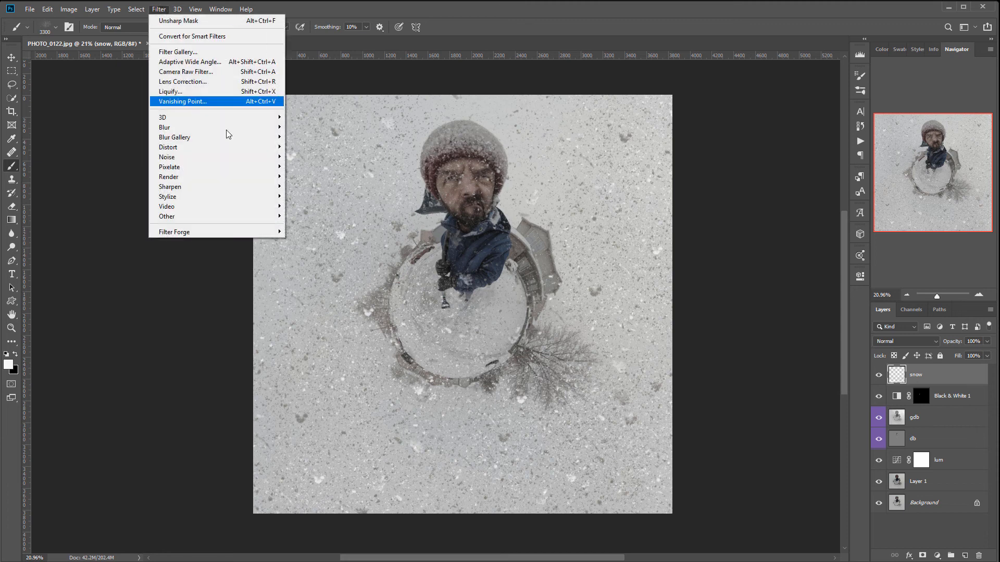
mouse_move(234, 133)
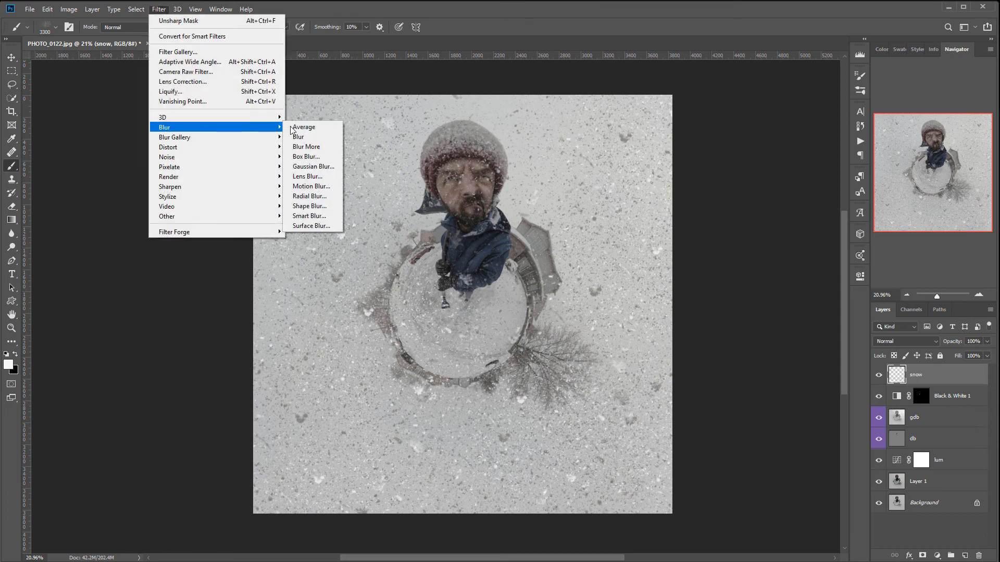
click(311, 197)
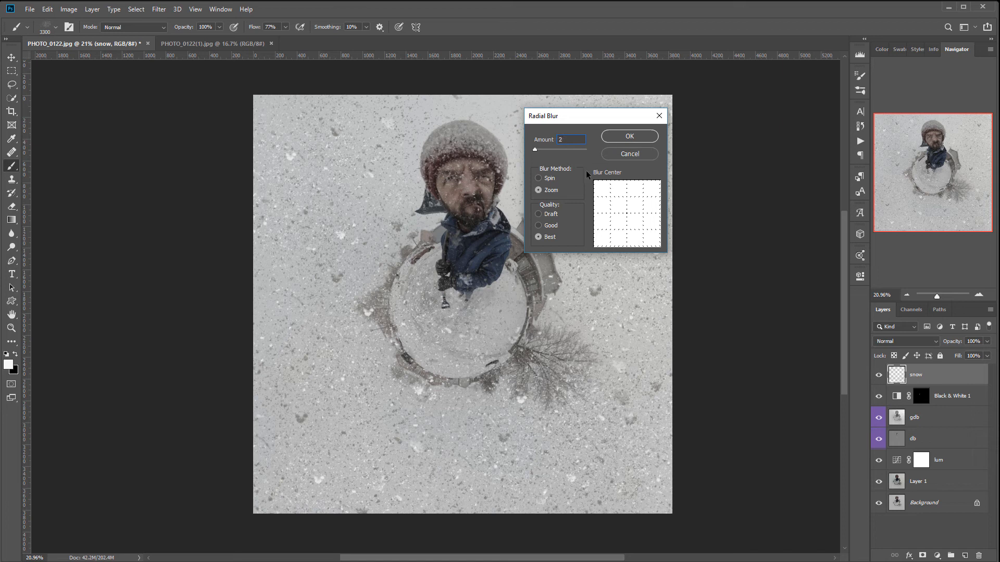
click(641, 137)
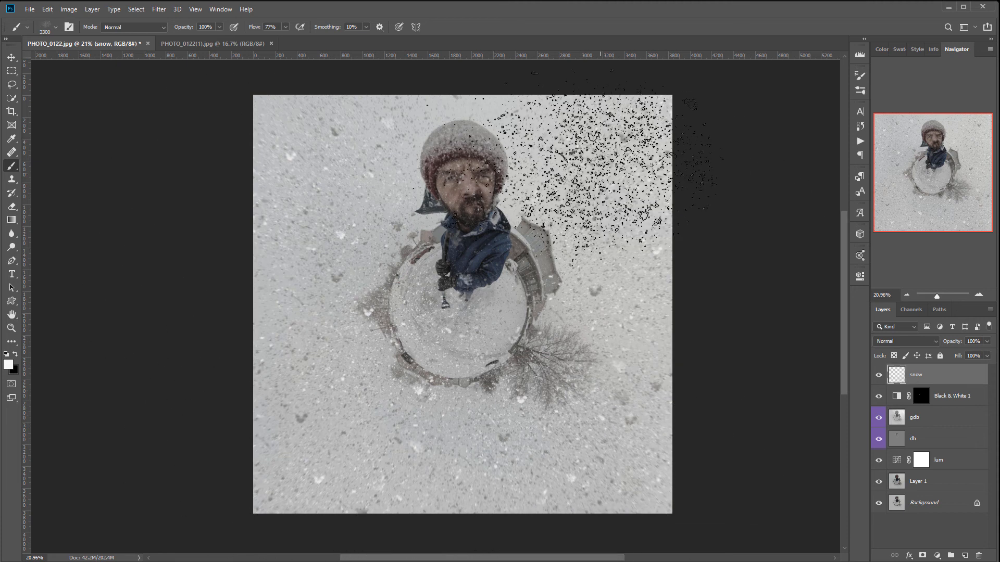
Lower the snow layer's opacity to 25%
click(15, 58)
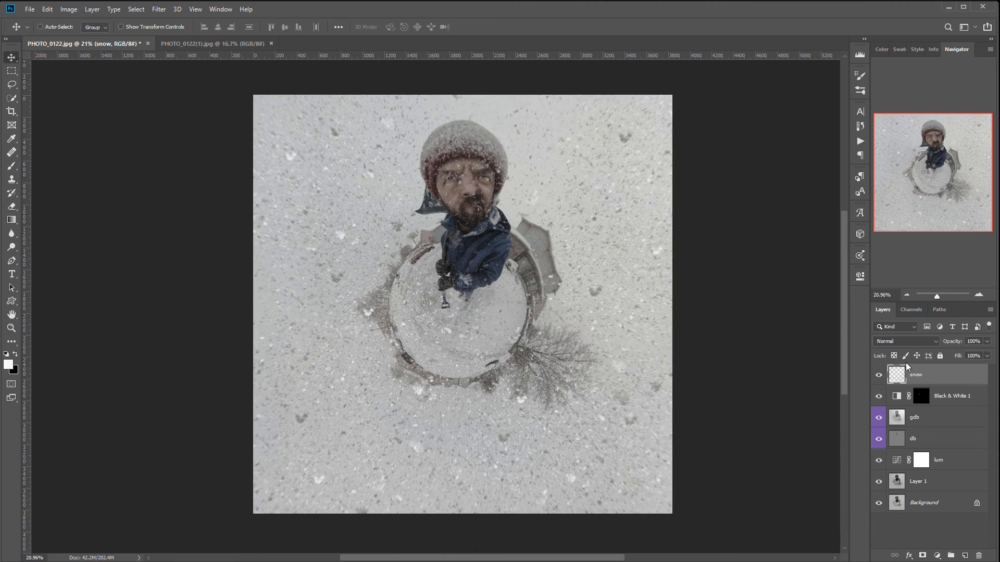
click(987, 341)
drag(953, 355, 942, 354)
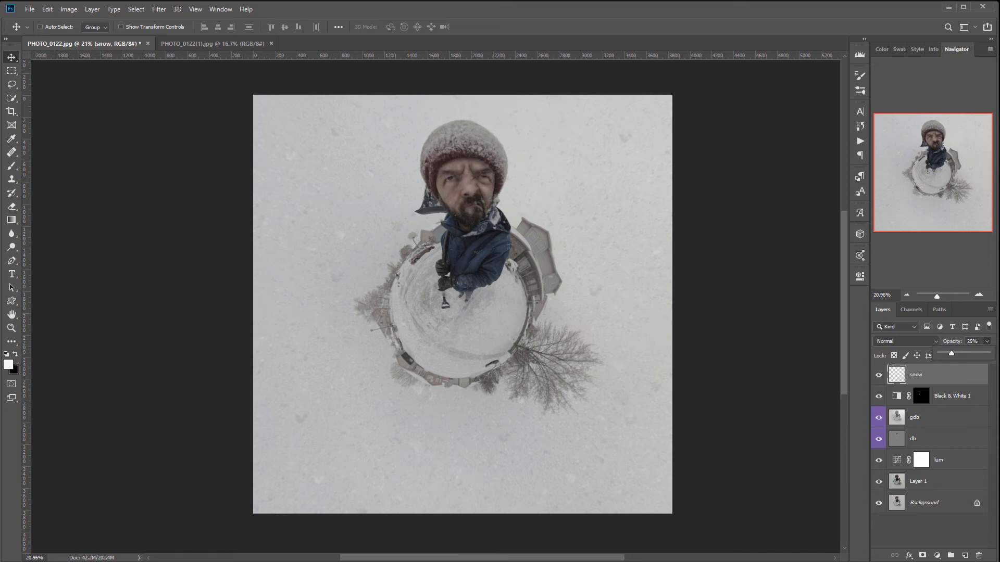
Add a Curves adjustment layer above the snow layer and set its blend mode to Color
click(937, 556)
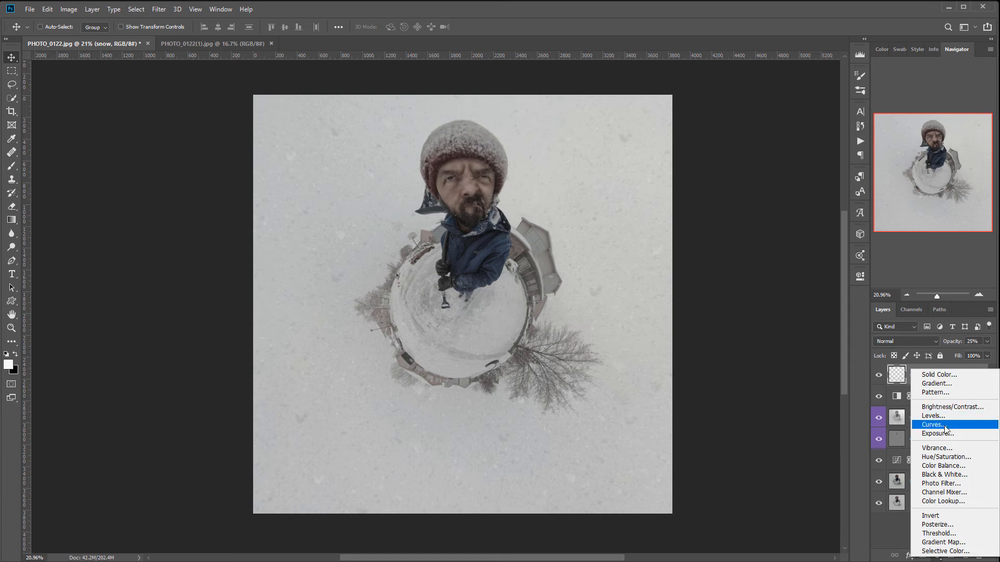
click(934, 425)
click(913, 339)
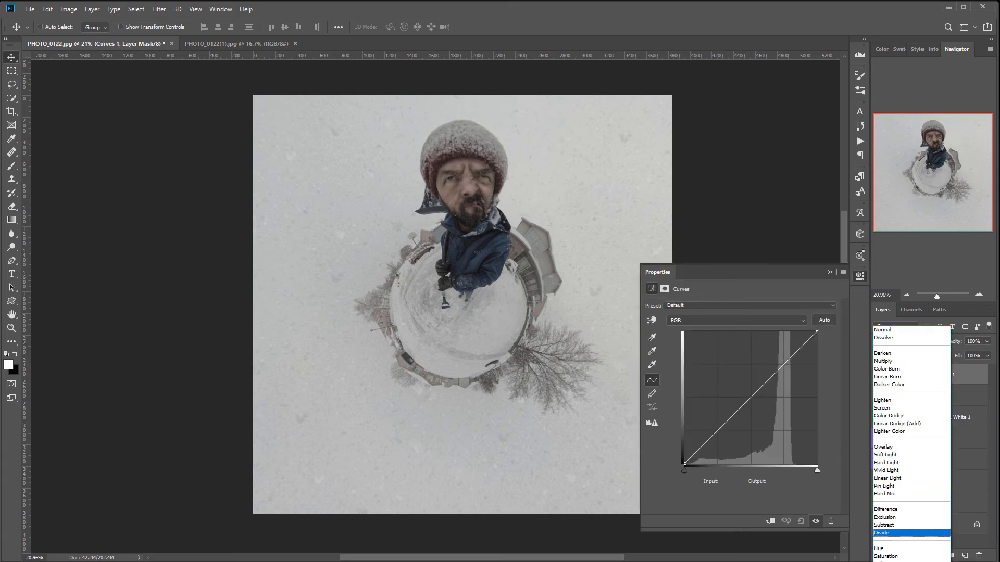
key(Return)
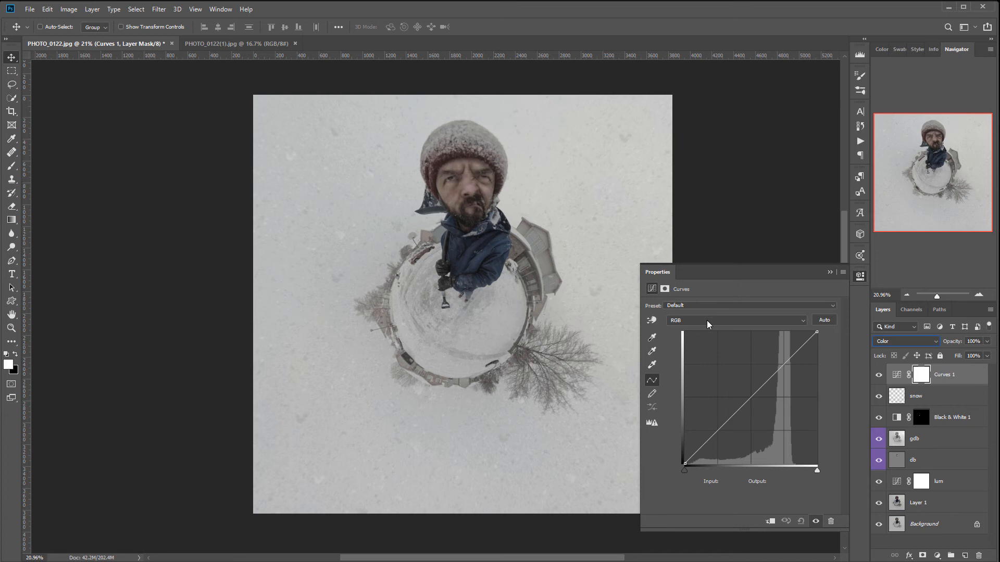
In the blue curve, raise the black point to output 11 and lift the highlights from input 192 to output 206
click(708, 320)
click(685, 354)
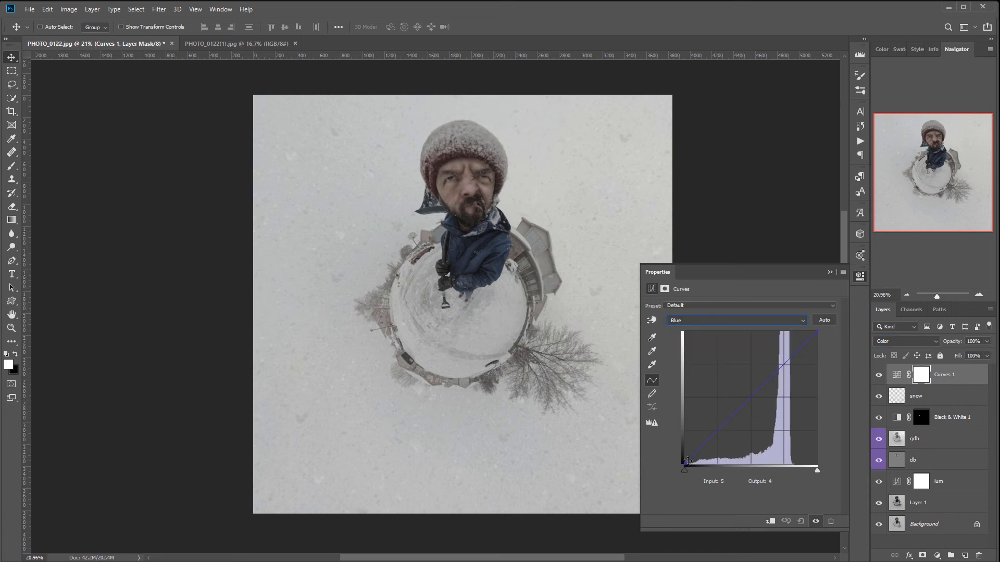
drag(686, 463, 684, 452)
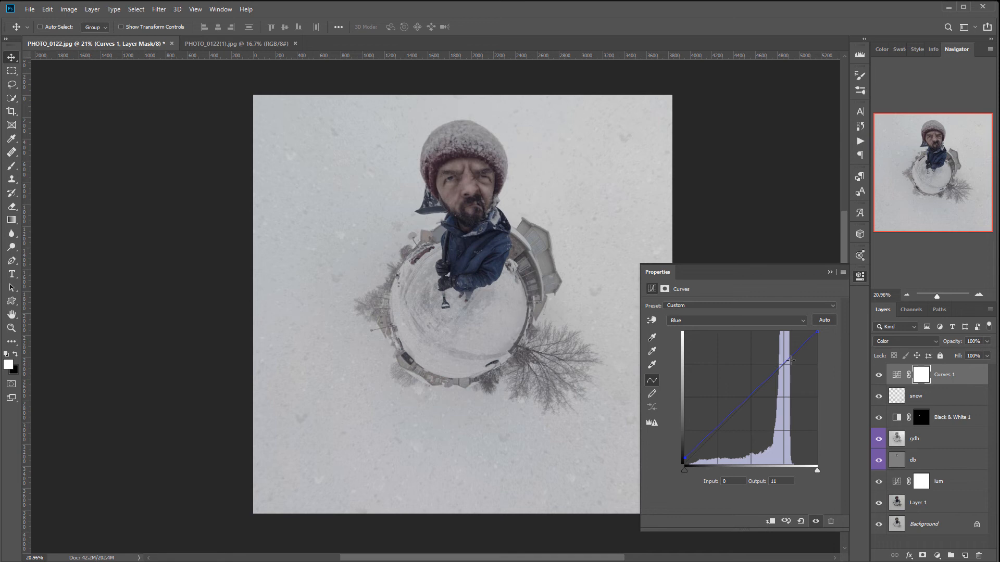
drag(784, 359, 784, 358)
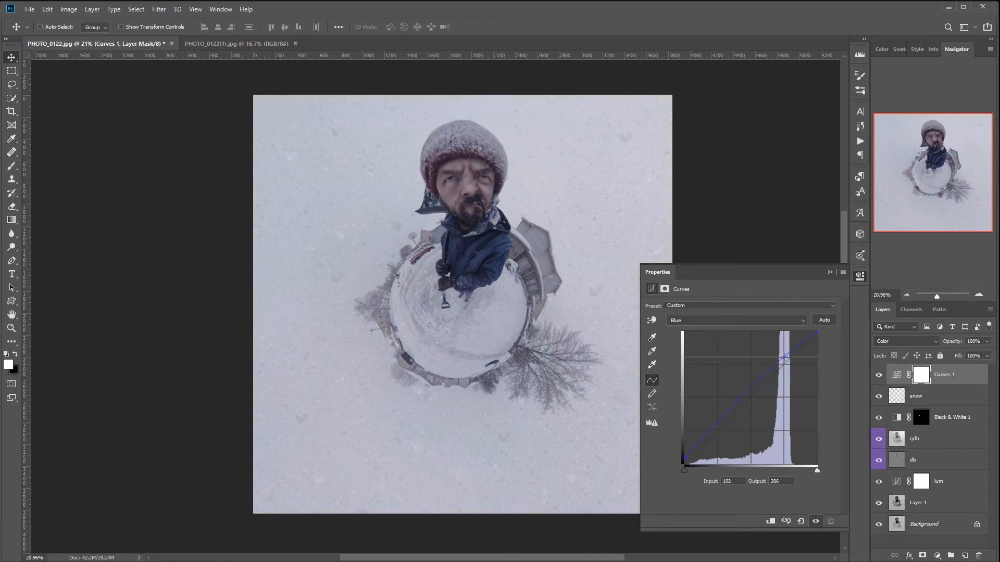
In the red curve, lower the highlights from input 195 to output 184 and move the black point to input 10, output 0
click(735, 322)
click(723, 335)
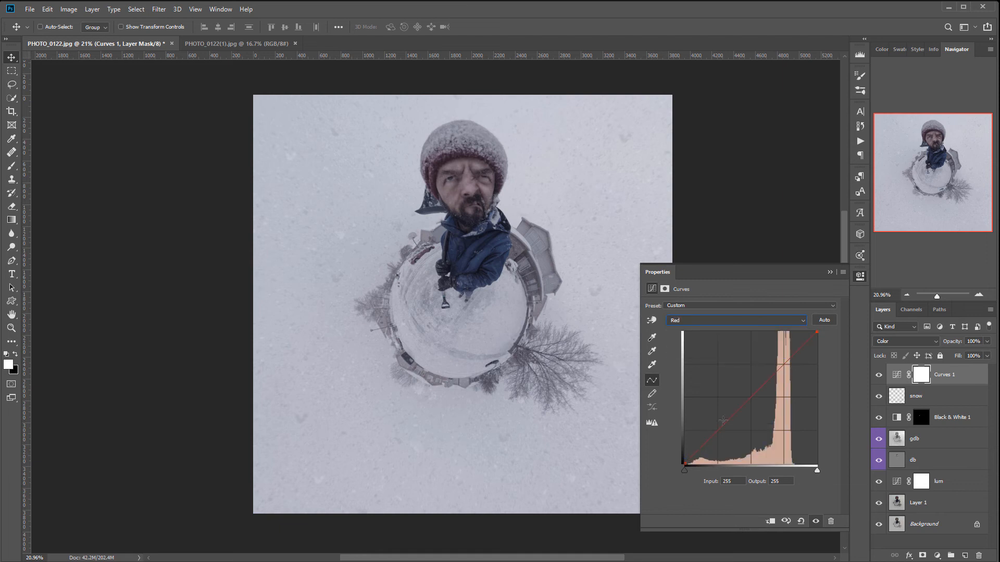
drag(785, 365, 787, 368)
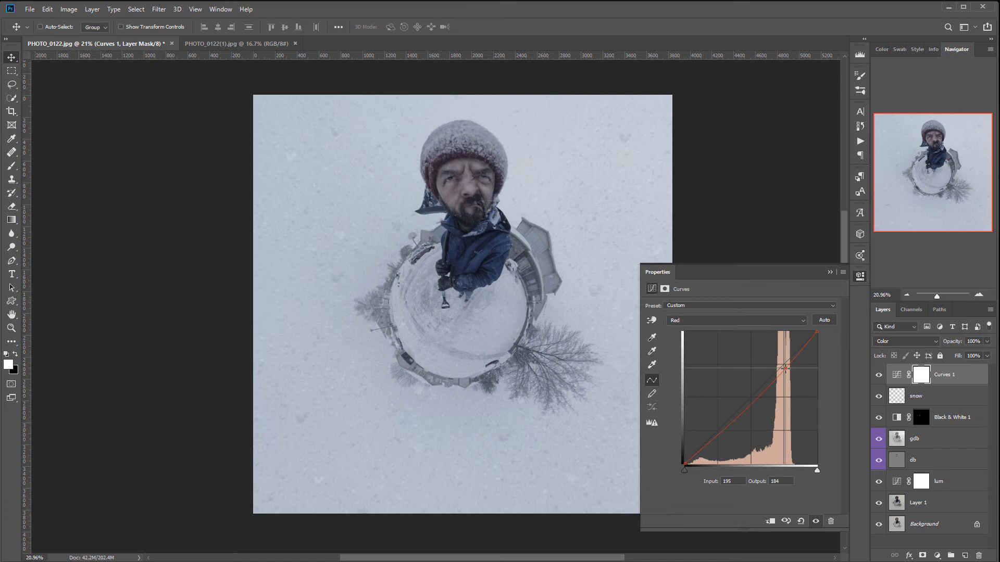
drag(685, 461, 690, 471)
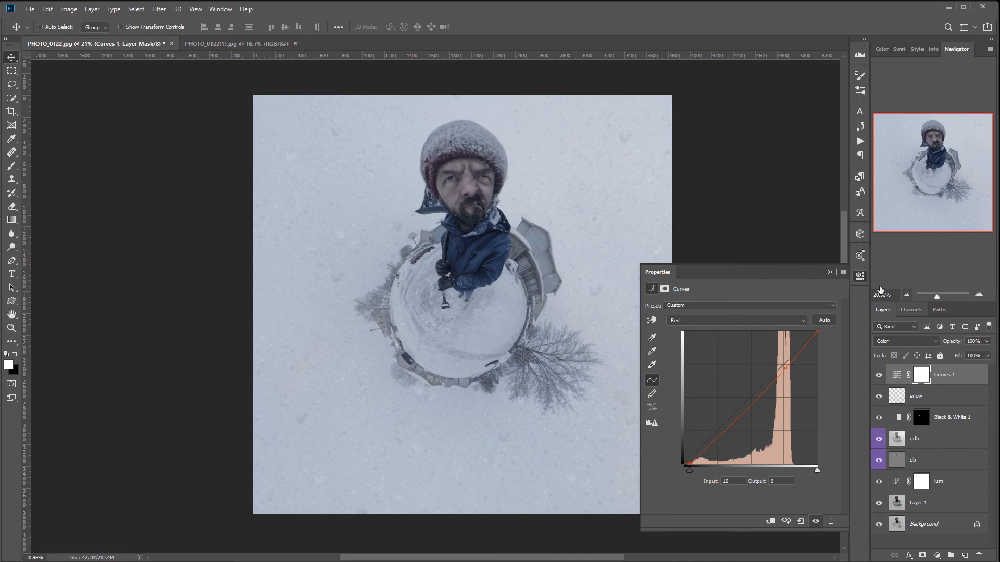
Invert the Curves layer mask to black and switch the brush to Soft Round with 0% hardness
click(921, 376)
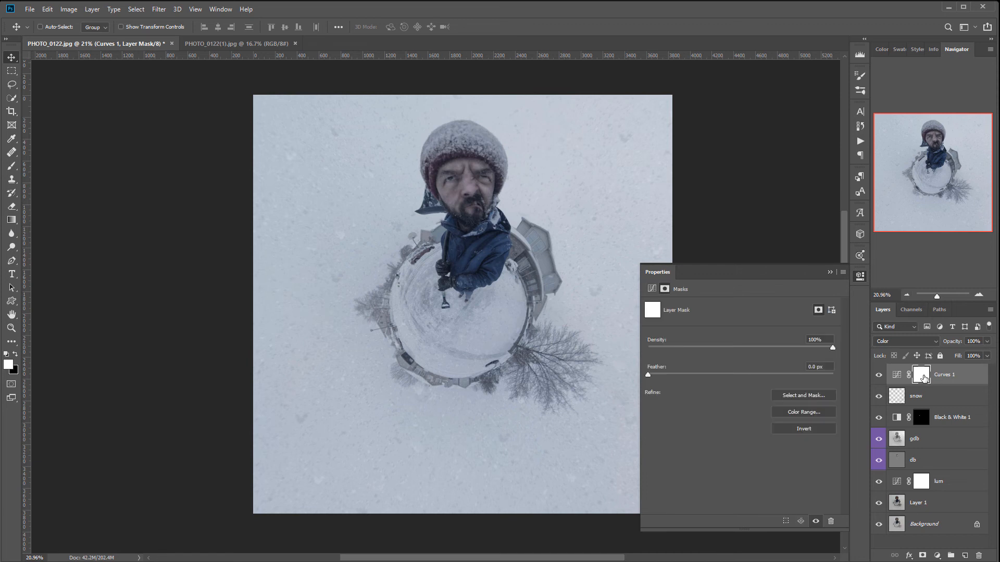
key(ctrl+i)
click(10, 166)
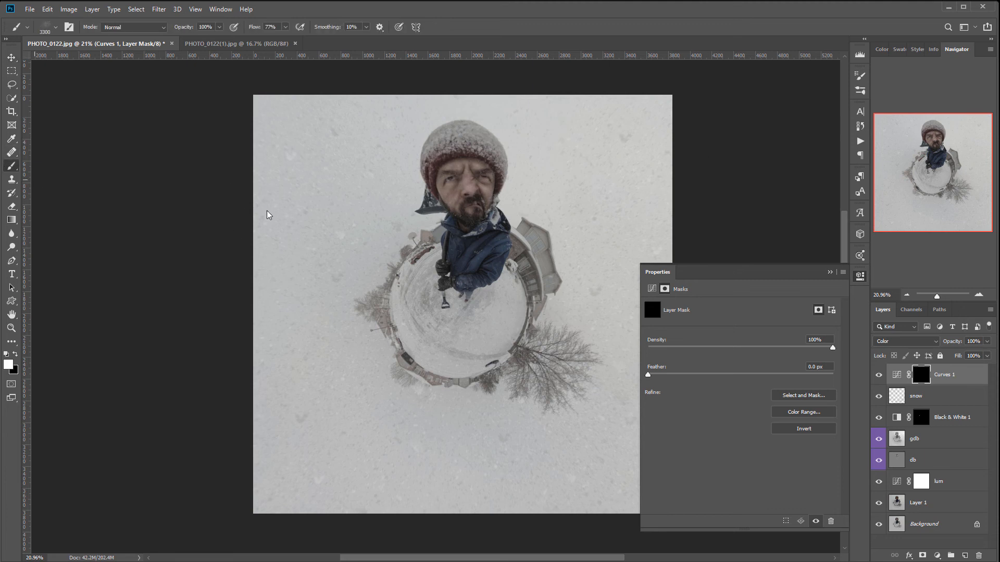
right_click(368, 205)
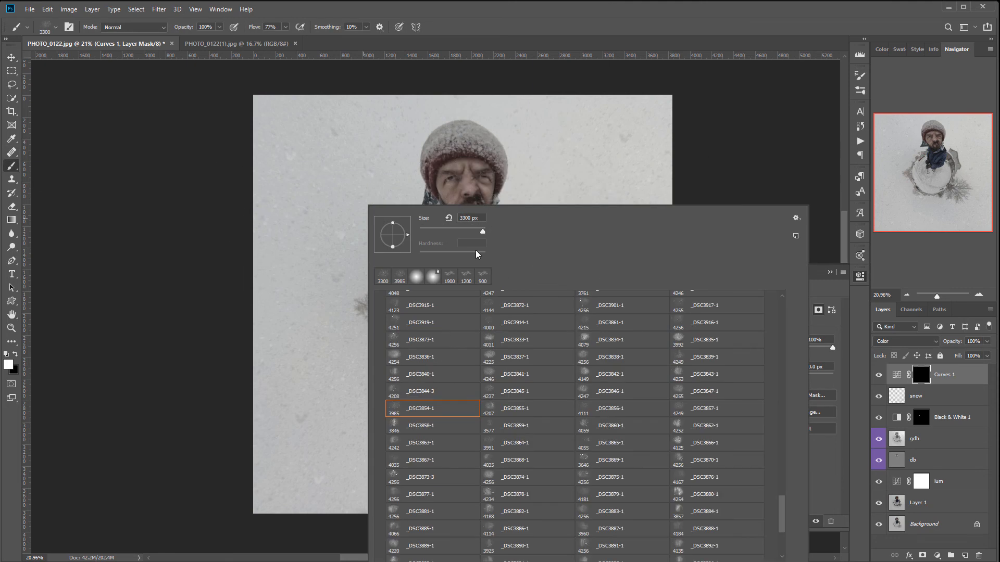
click(422, 277)
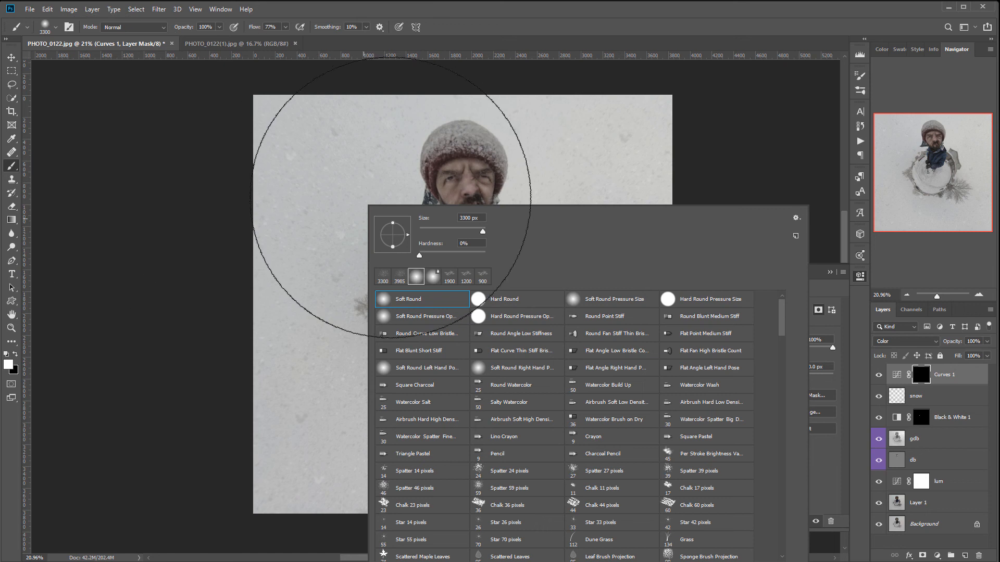
click(209, 197)
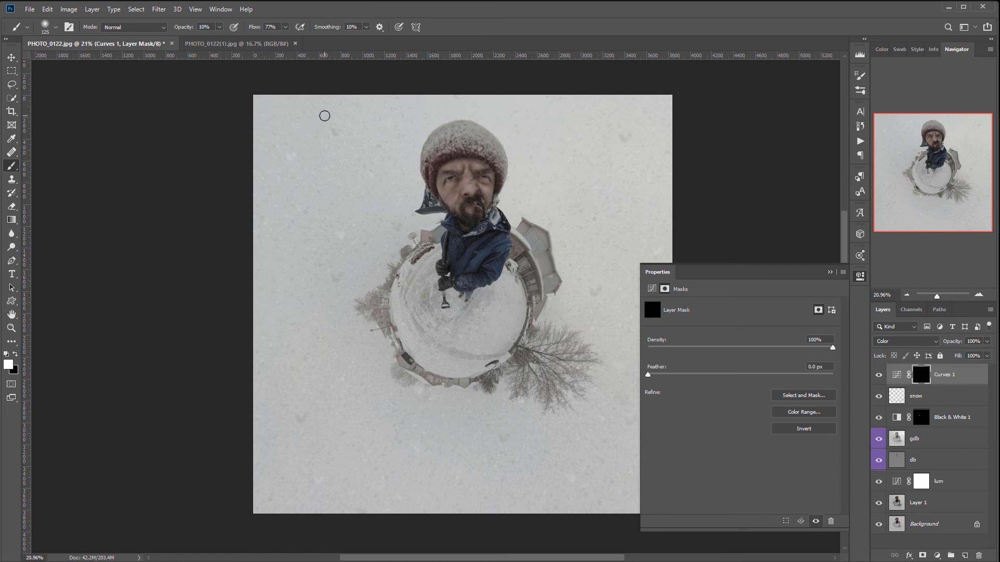
Paint white on the Curves mask along the image's upper edge and corners with a 1000 px soft brush at 40% opacity
key(bracketright)
key(bracketright)
key(bracketright)
key(4)
drag(319, 134, 330, 145)
mouse_move(269, 162)
mouse_down()
mouse_move(598, 84)
mouse_move(736, 167)
mouse_move(862, 284)
mouse_up()
click(860, 276)
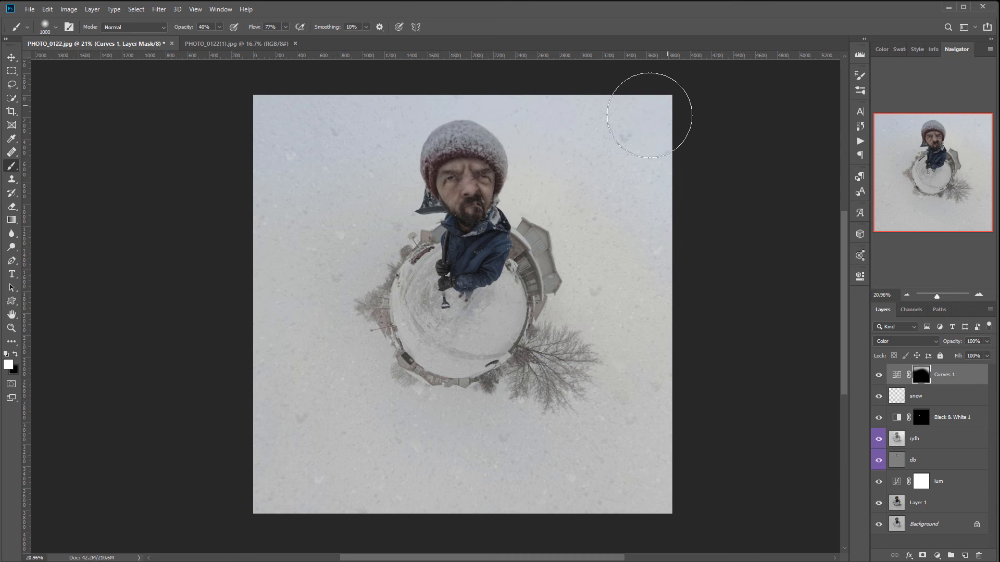
Paint white on the Curves 1 mask over the lower and side sky, reducing brush opacity to 20% around the figure and planet
mouse_move(260, 401)
mouse_down()
mouse_move(260, 310)
mouse_move(344, 538)
mouse_move(297, 474)
mouse_move(646, 494)
mouse_up()
mouse_move(720, 406)
mouse_down()
mouse_move(656, 407)
mouse_move(650, 325)
mouse_move(680, 431)
mouse_move(641, 478)
mouse_move(624, 461)
mouse_move(547, 467)
mouse_move(580, 430)
mouse_move(435, 441)
mouse_move(445, 452)
mouse_move(338, 346)
mouse_move(334, 257)
mouse_move(320, 301)
mouse_move(326, 383)
mouse_move(322, 288)
mouse_up()
key(2)
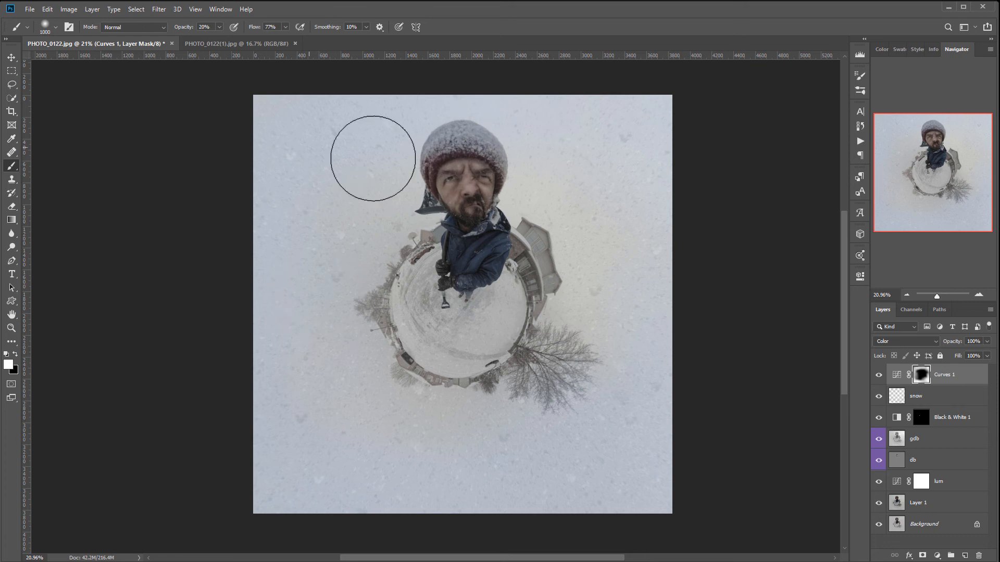
mouse_move(357, 205)
mouse_down()
mouse_move(383, 230)
mouse_move(361, 232)
mouse_move(386, 409)
mouse_move(380, 341)
mouse_move(298, 404)
mouse_move(357, 329)
mouse_move(429, 392)
mouse_move(486, 398)
mouse_move(582, 307)
mouse_up()
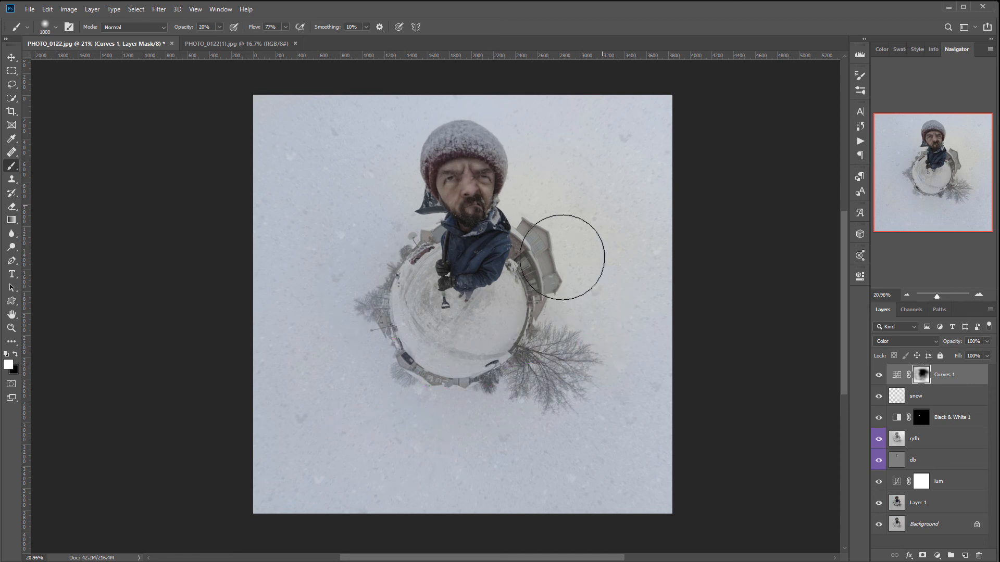
Reduce the soft brush to 300 px and paint white on the Curves 1 mask close to the figure's shoulder and the house
key(bracketleft)
key(bracketleft)
key(bracketleft)
key(bracketleft)
key(bracketleft)
key(bracketleft)
key(bracketleft)
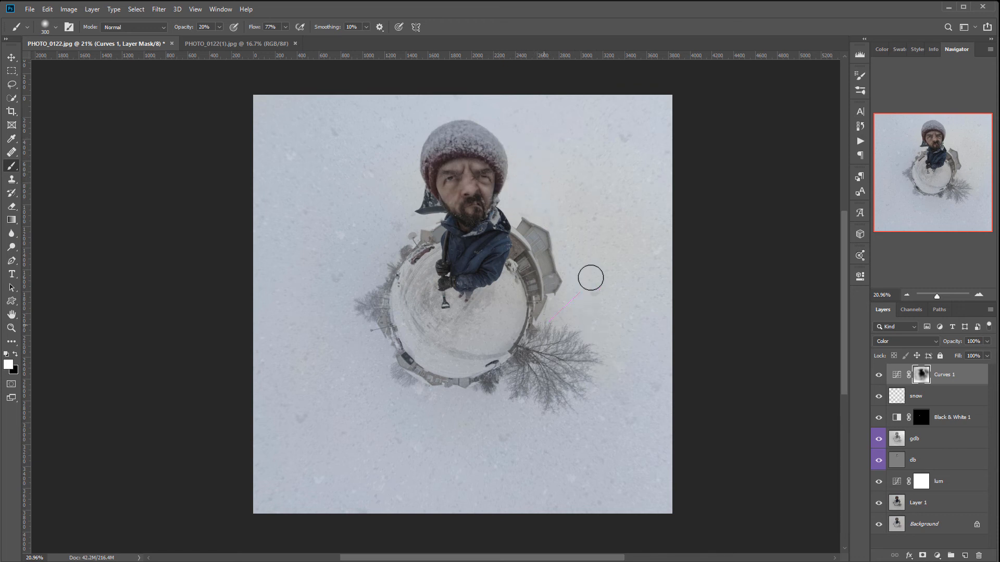
View the Curves 1 mask on its own and even out its grey sky patches with an 800 px white brush at 20% opacity
key(bracketright)
key(bracketright)
key(bracketright)
key(bracketright)
key(bracketright)
alt+click(920, 376)
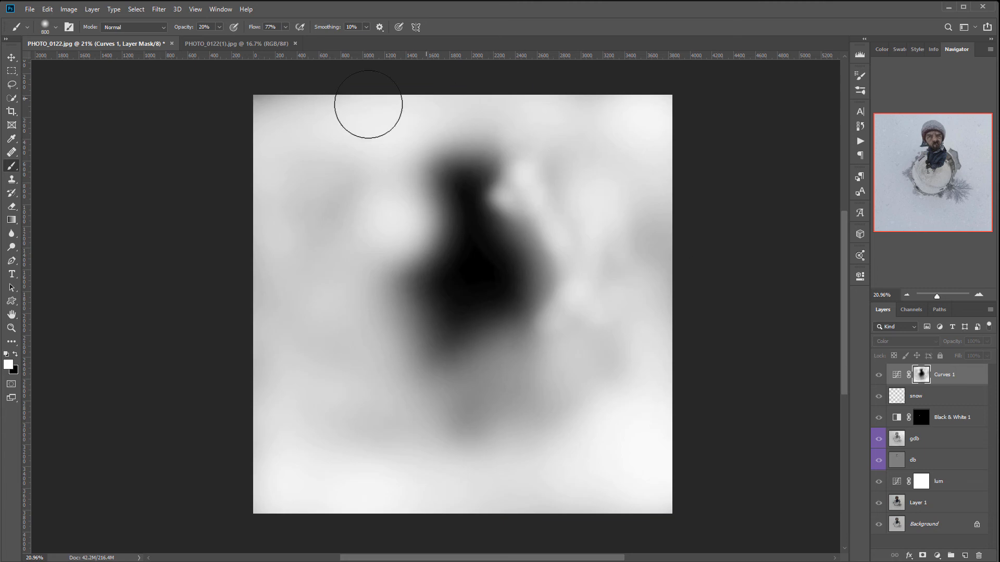
mouse_move(339, 198)
mouse_down()
mouse_move(313, 223)
mouse_move(369, 468)
mouse_move(505, 431)
mouse_move(626, 321)
mouse_up()
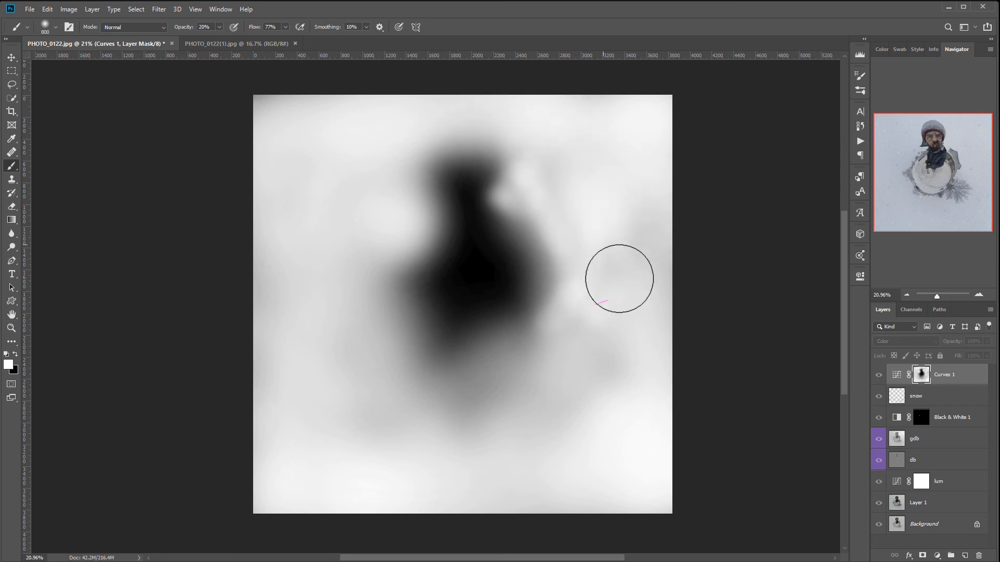
alt+click(921, 375)
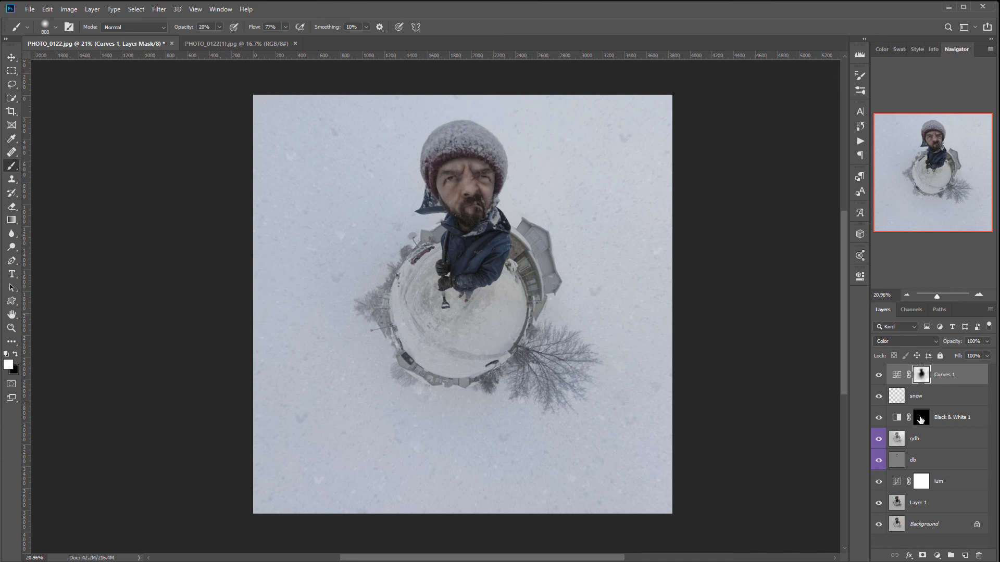
click(879, 376)
Add a second Curves adjustment layer and set its blend mode to Color
click(937, 556)
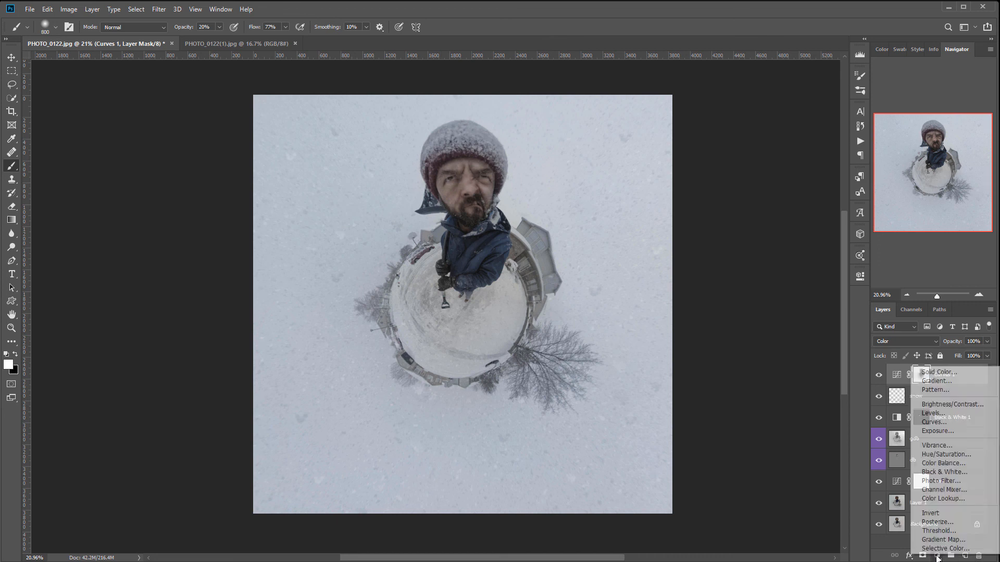
click(927, 422)
click(914, 339)
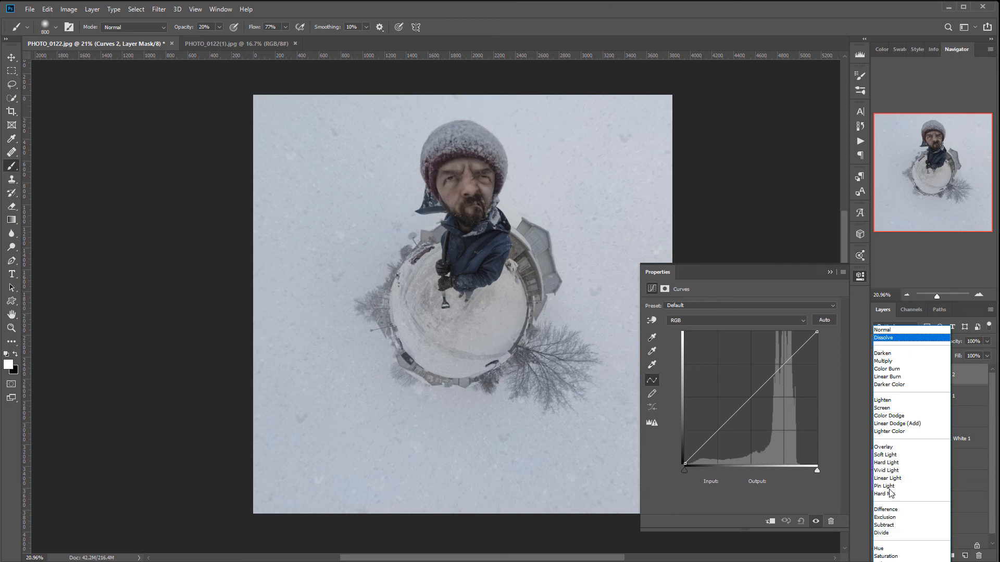
key(Down)
key(Down)
key(Return)
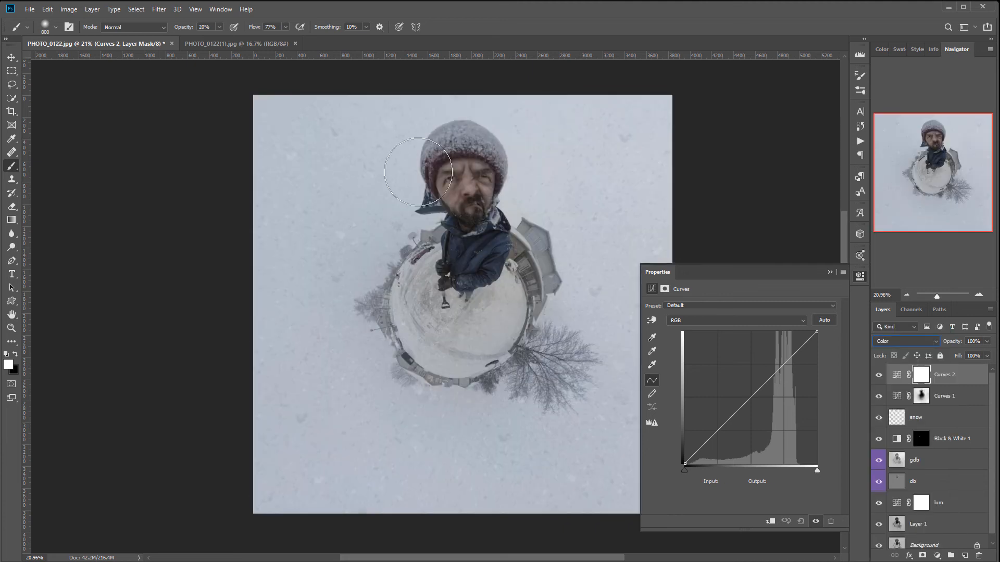
In the new layer's blue curve, raise the black point to output 5 and fine-tune the midtone point
click(720, 322)
click(721, 342)
drag(757, 393, 759, 401)
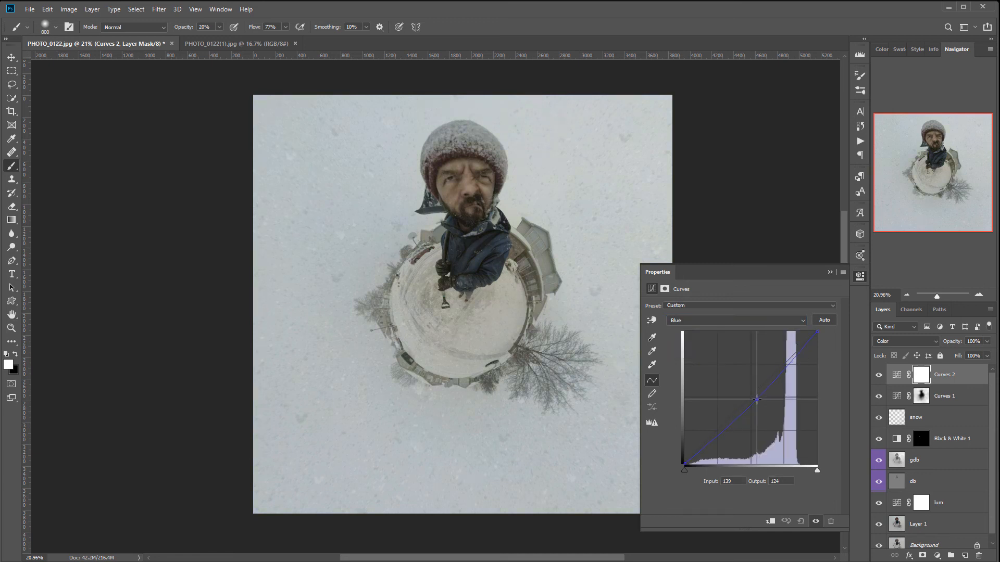
drag(685, 463, 684, 462)
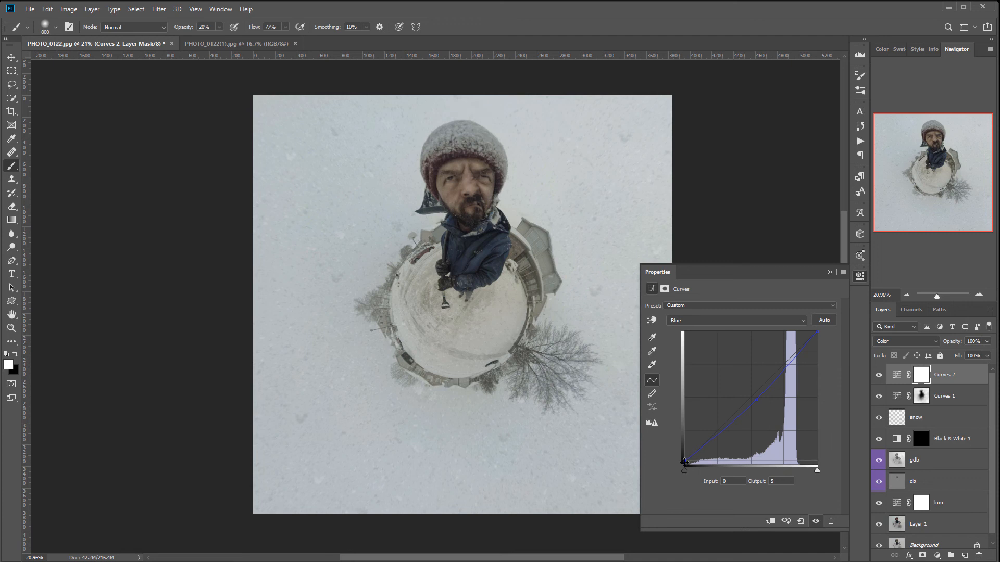
click(756, 397)
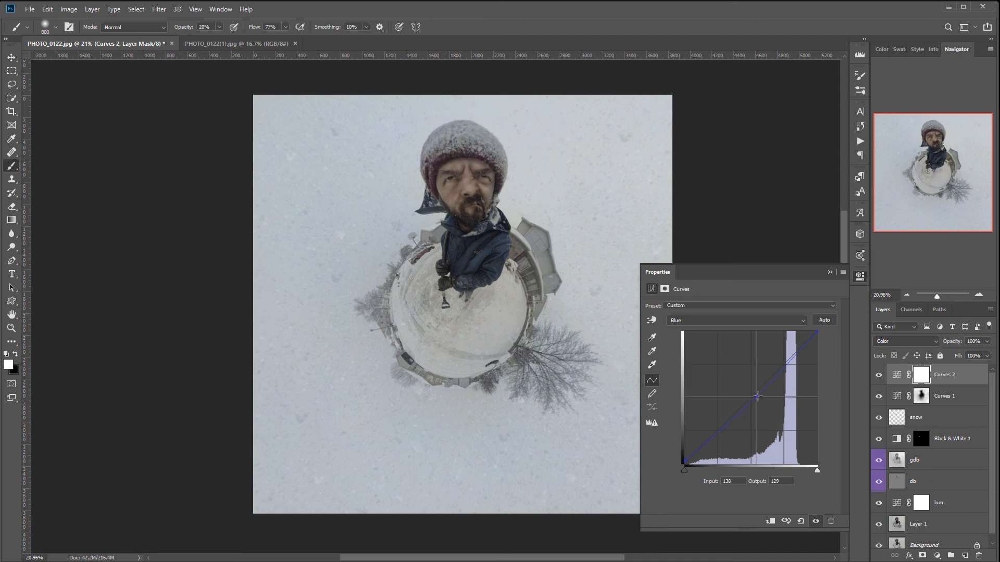
drag(755, 391, 758, 395)
In the red curve, raise the midtones slightly and move the black point to input 12, output 0
click(711, 320)
click(712, 334)
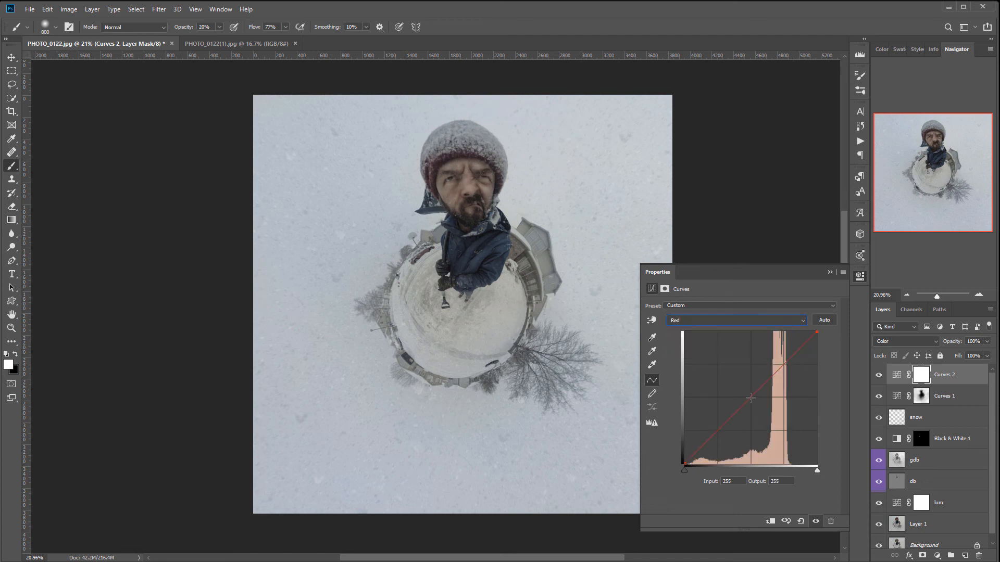
drag(746, 394, 747, 397)
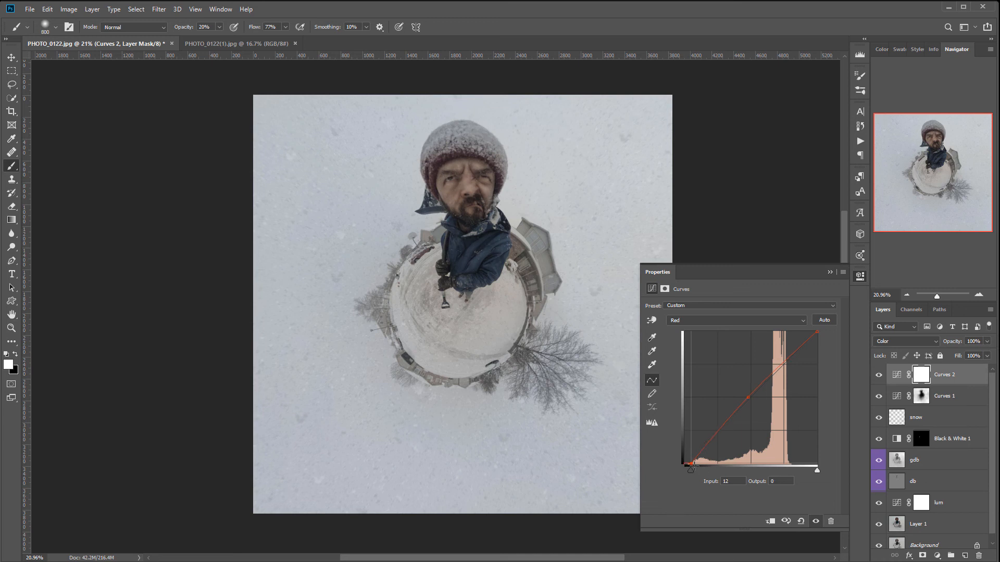
Invert the Curves 2 mask to black, paint white over the face and planet, and soften the ground area with black
click(922, 374)
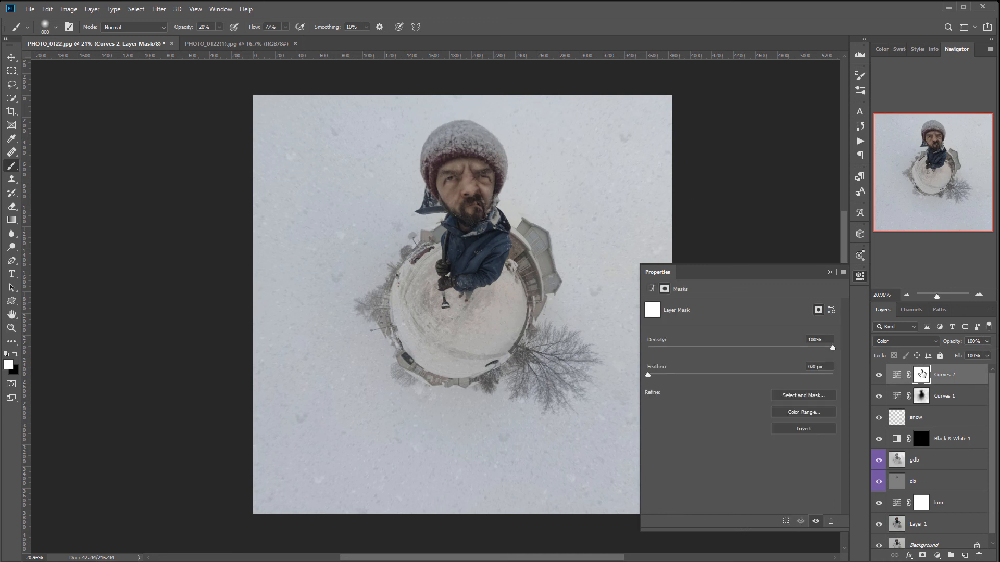
key(ctrl+i)
drag(469, 186, 463, 168)
drag(474, 315, 487, 306)
mouse_move(430, 319)
mouse_down()
mouse_move(479, 326)
mouse_move(505, 317)
mouse_move(515, 249)
mouse_move(490, 268)
mouse_move(492, 226)
mouse_move(455, 274)
mouse_move(461, 188)
mouse_move(458, 232)
mouse_move(399, 292)
mouse_move(509, 287)
mouse_move(489, 330)
mouse_move(483, 292)
mouse_move(516, 297)
mouse_move(419, 337)
mouse_move(464, 269)
mouse_move(511, 317)
mouse_move(410, 305)
mouse_move(498, 346)
mouse_move(493, 314)
mouse_move(410, 297)
mouse_move(423, 328)
mouse_move(422, 288)
mouse_move(446, 323)
mouse_up()
key(x)
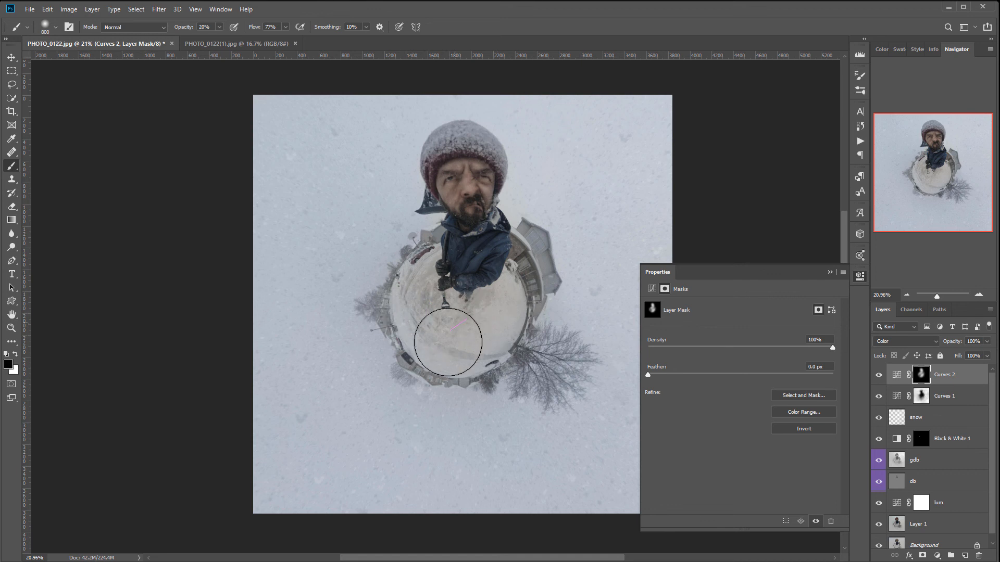
drag(556, 300, 475, 314)
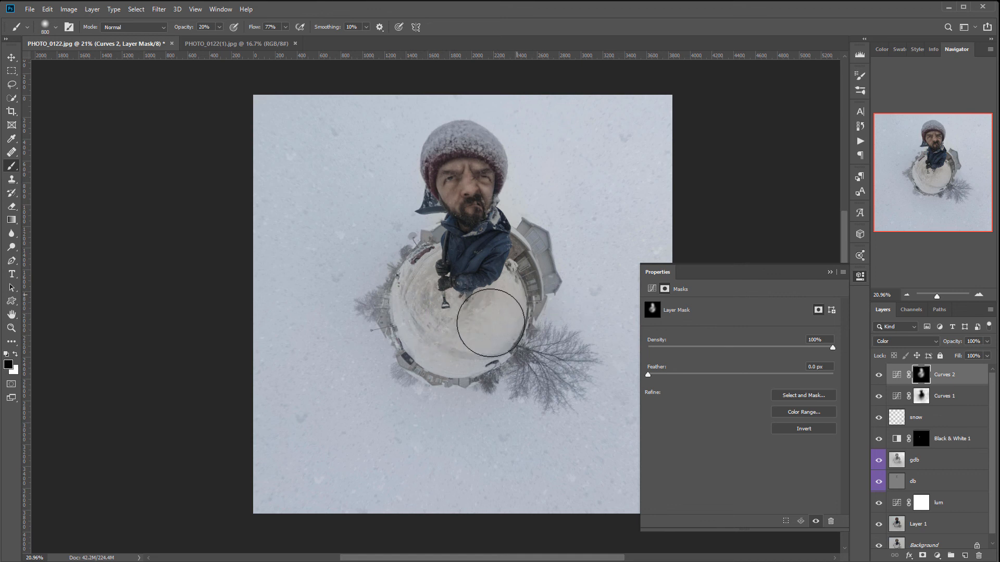
Paint white on the Curves 1 mask over the planet's snowy ground to extend the blue tint
click(921, 395)
drag(442, 300, 497, 311)
key(x)
mouse_move(476, 318)
mouse_down()
mouse_move(519, 296)
mouse_move(463, 370)
mouse_move(509, 353)
mouse_move(409, 346)
mouse_move(502, 352)
mouse_move(546, 279)
mouse_move(515, 284)
mouse_move(518, 298)
mouse_move(521, 255)
mouse_move(503, 266)
mouse_move(497, 301)
mouse_move(424, 271)
mouse_move(424, 241)
mouse_move(364, 301)
mouse_move(434, 388)
mouse_up()
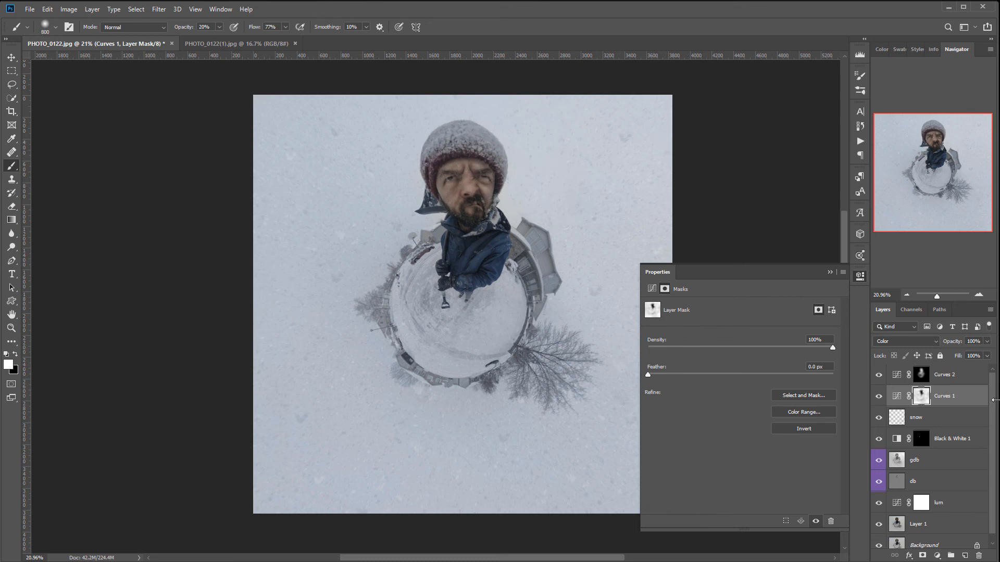
click(980, 380)
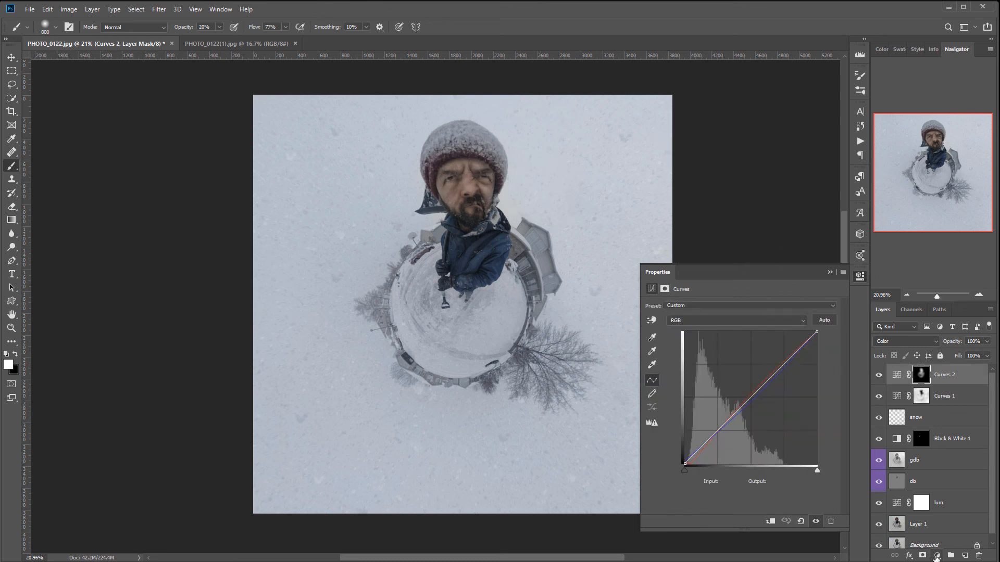
click(937, 556)
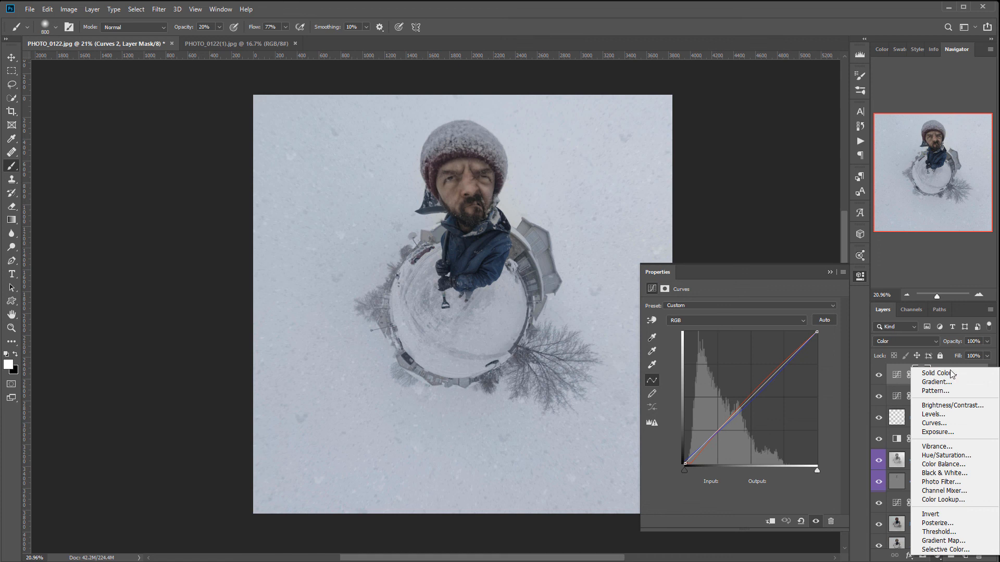
click(861, 358)
Rename the Curves 1 layer as blue and the Curves 2 layer as warm
double_click(940, 396)
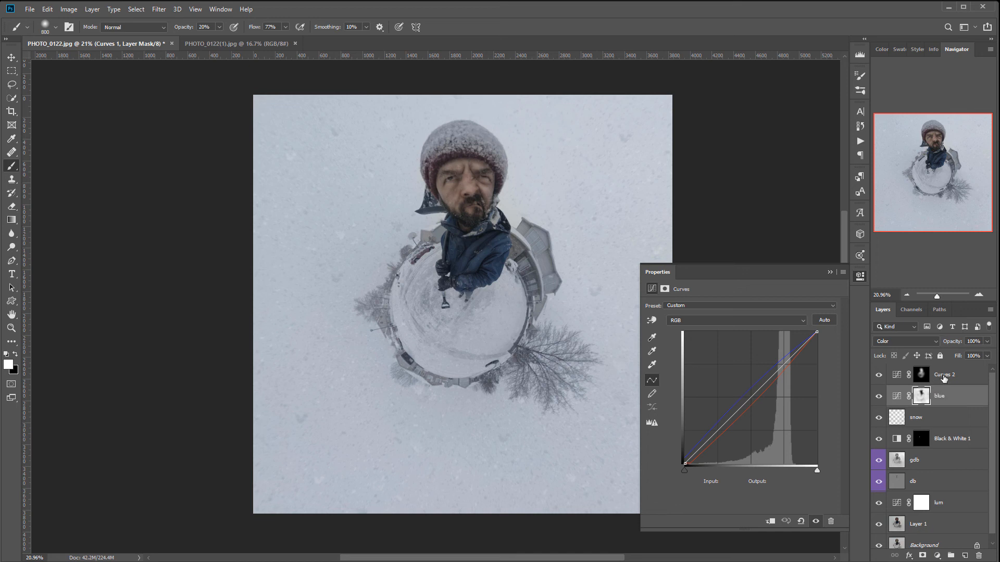
double_click(943, 375)
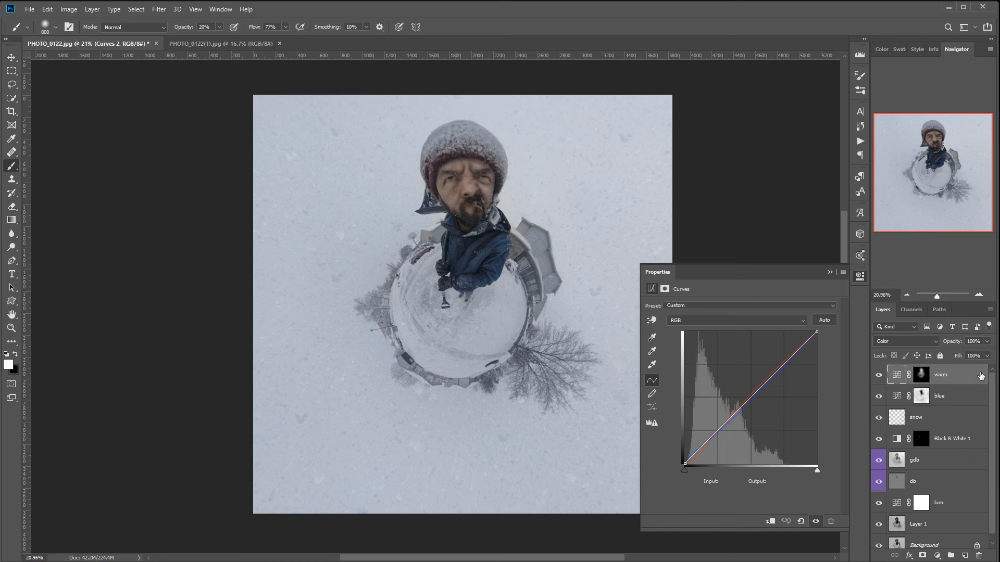
Add another Curves adjustment layer above warm, name it lum and set its blend mode to Luminosity
click(938, 556)
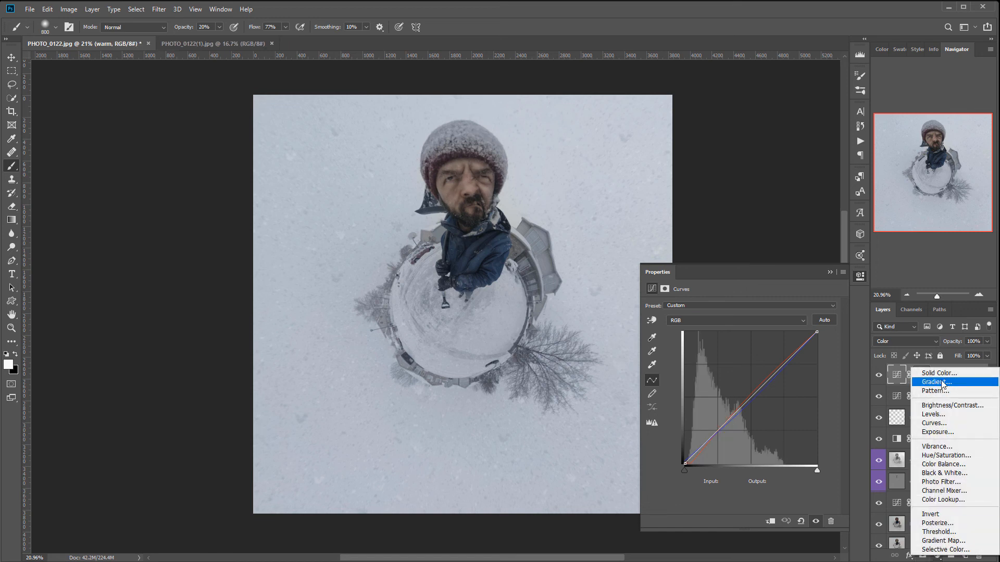
click(936, 424)
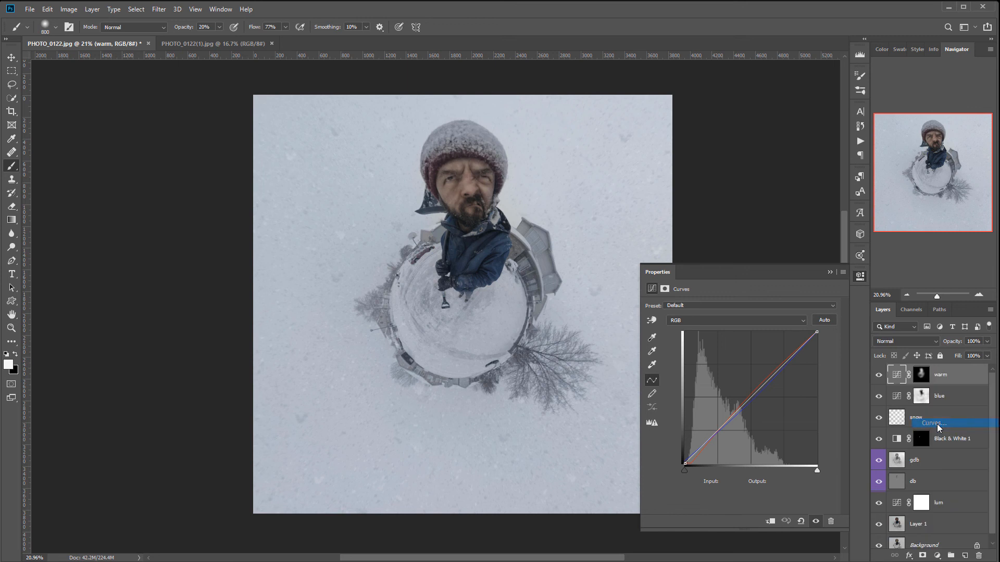
double_click(951, 378)
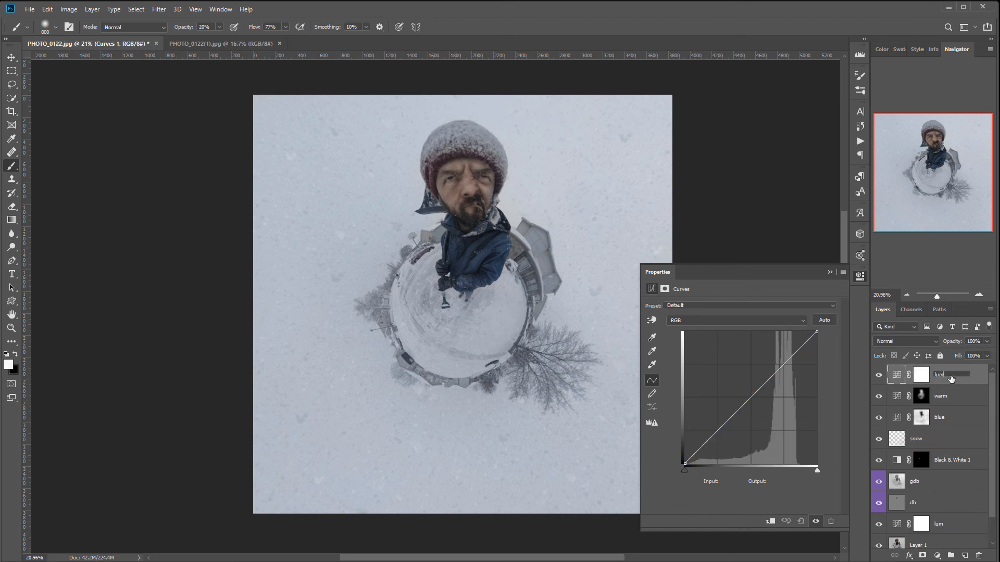
text(lum)
key(Return)
click(935, 342)
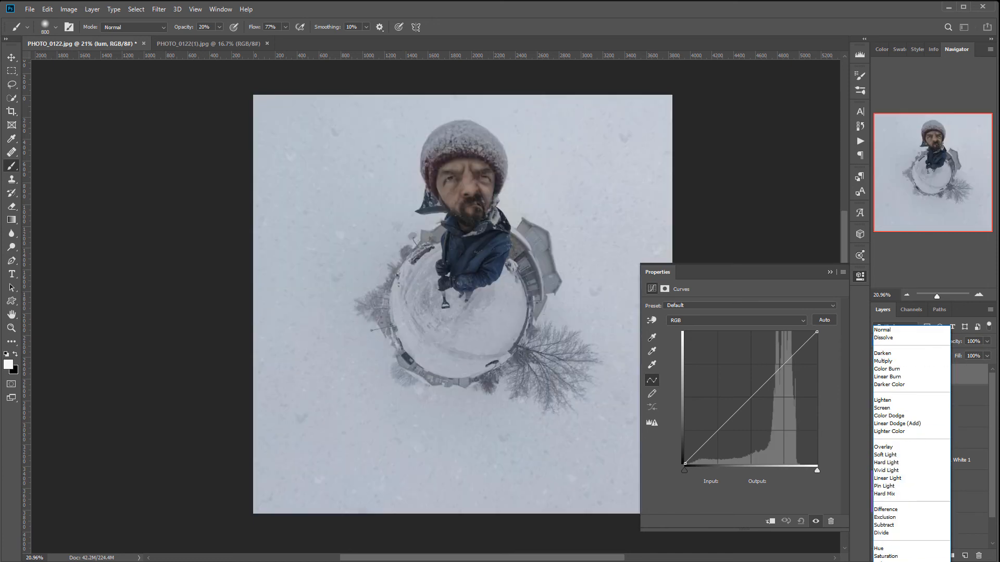
click(891, 551)
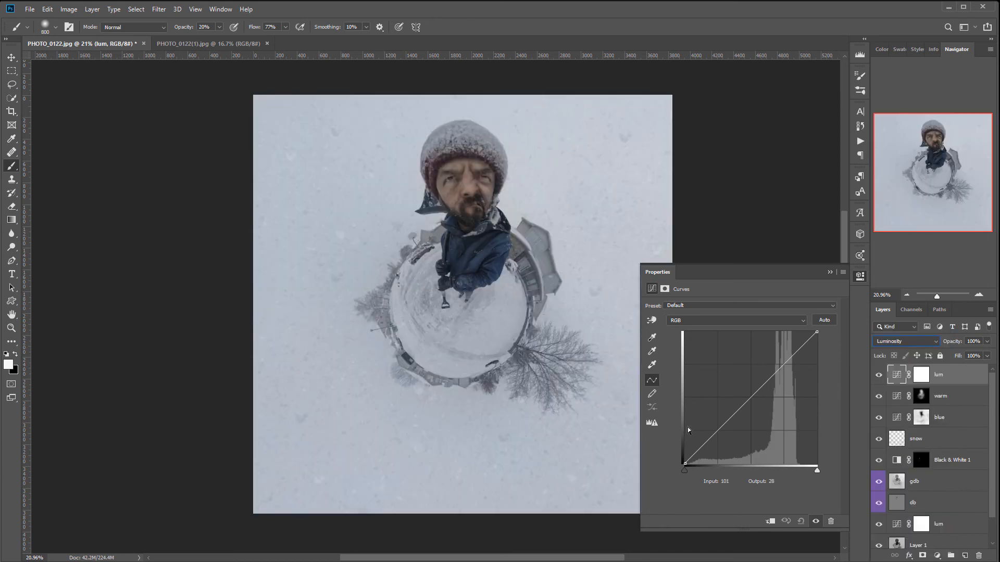
In the lum layer's RGB curve, raise the black point to output 15, set highlights from input 202 to output 207, and adjust the midtones
drag(686, 462, 683, 456)
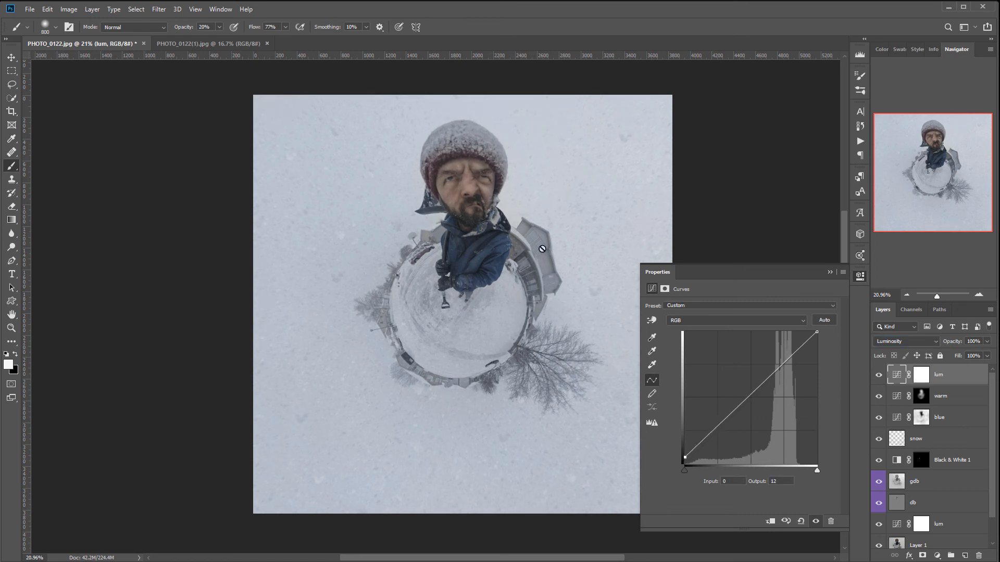
drag(736, 407, 735, 406)
mouse_move(789, 356)
mouse_down()
mouse_move(789, 367)
mouse_move(789, 357)
mouse_up()
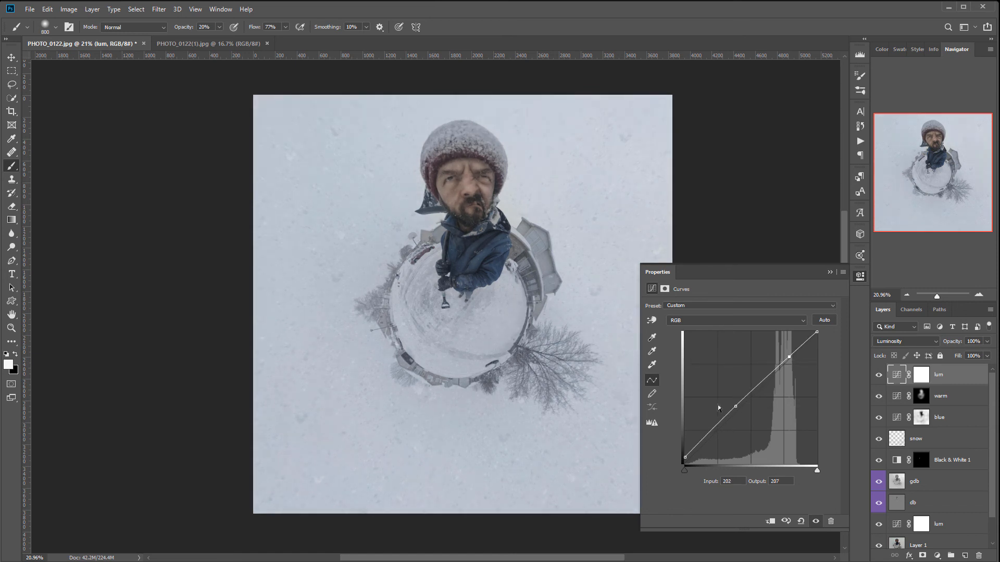
drag(736, 407, 735, 407)
drag(686, 457, 678, 456)
Add a Vibrance adjustment layer and increase its vibrance and saturation
click(936, 557)
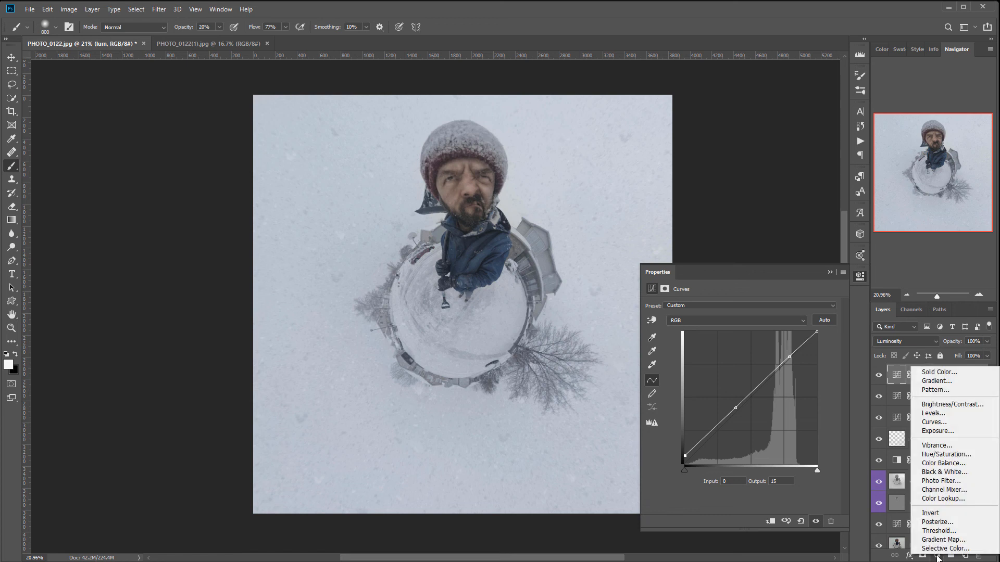
click(880, 444)
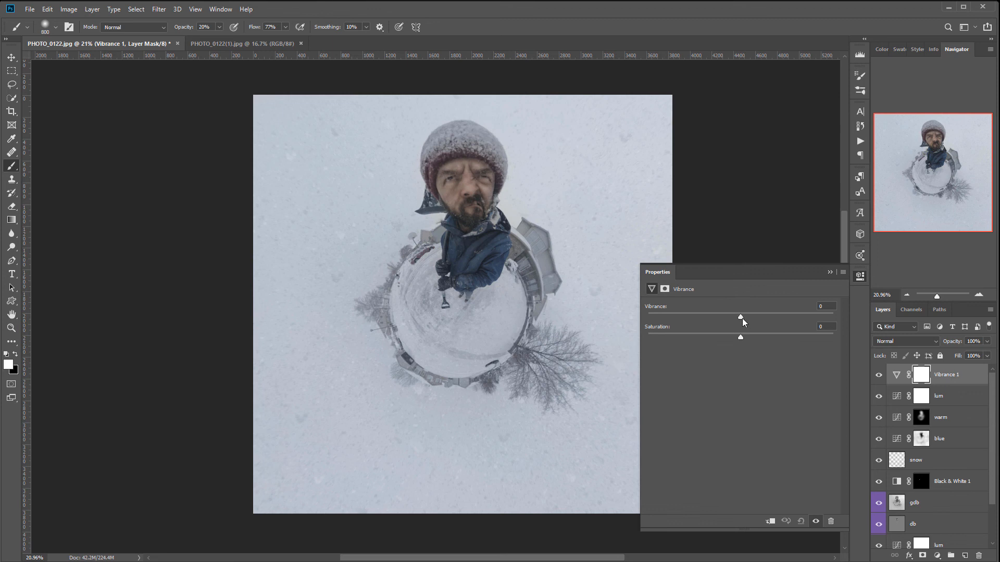
drag(740, 317, 776, 317)
drag(765, 337, 766, 337)
Paint over the face on the Vibrance 1 layer mask with a soft black brush at 10% opacity to reduce the effect there
click(921, 375)
scroll(469, 198, up, 5)
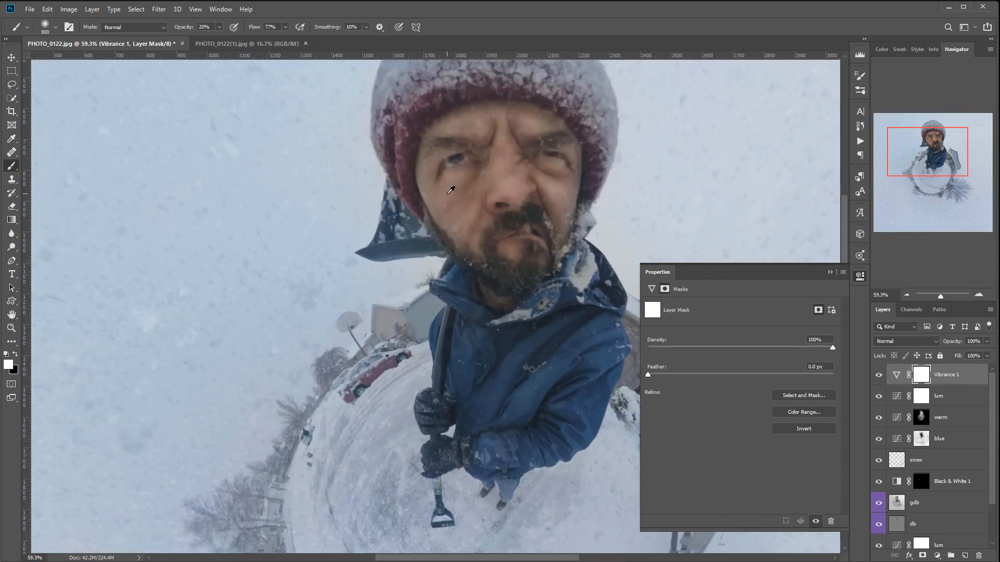
mouse_move(509, 215)
mouse_down()
mouse_move(471, 251)
mouse_move(410, 263)
mouse_up()
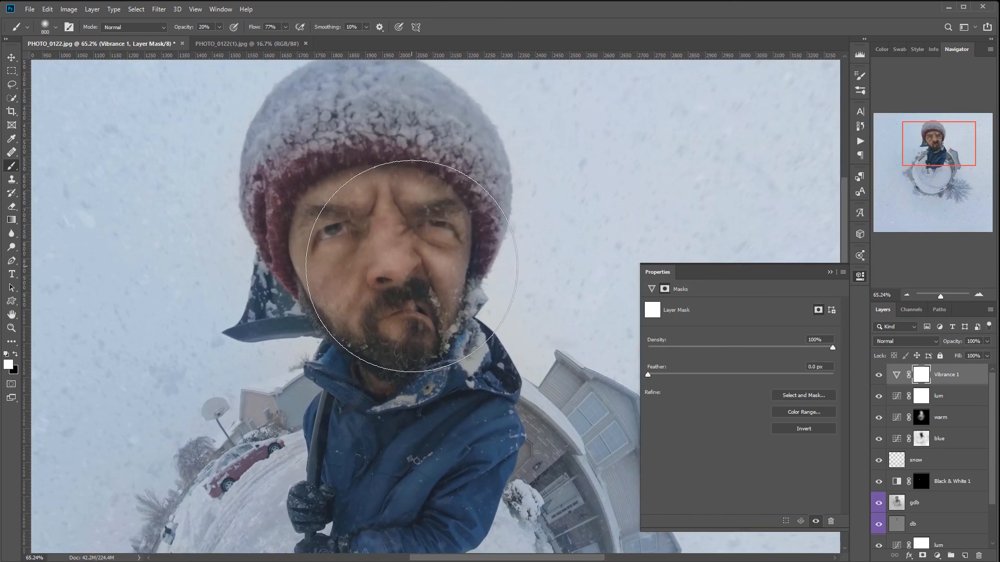
key(bracketright)
key(bracketright)
key(bracketright)
key(bracketright)
key(bracketright)
key(bracketright)
key(bracketright)
key(bracketright)
key(bracketright)
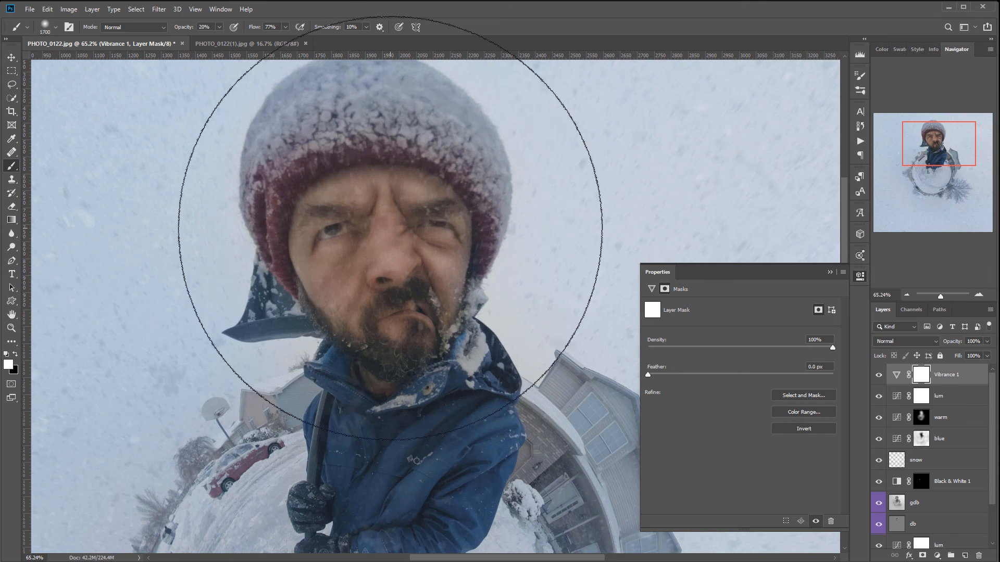
key(bracketleft)
key(bracketleft)
key(bracketleft)
key(bracketleft)
key(bracketleft)
key(bracketleft)
key(bracketleft)
key(bracketleft)
key(bracketleft)
key(bracketleft)
key(bracketleft)
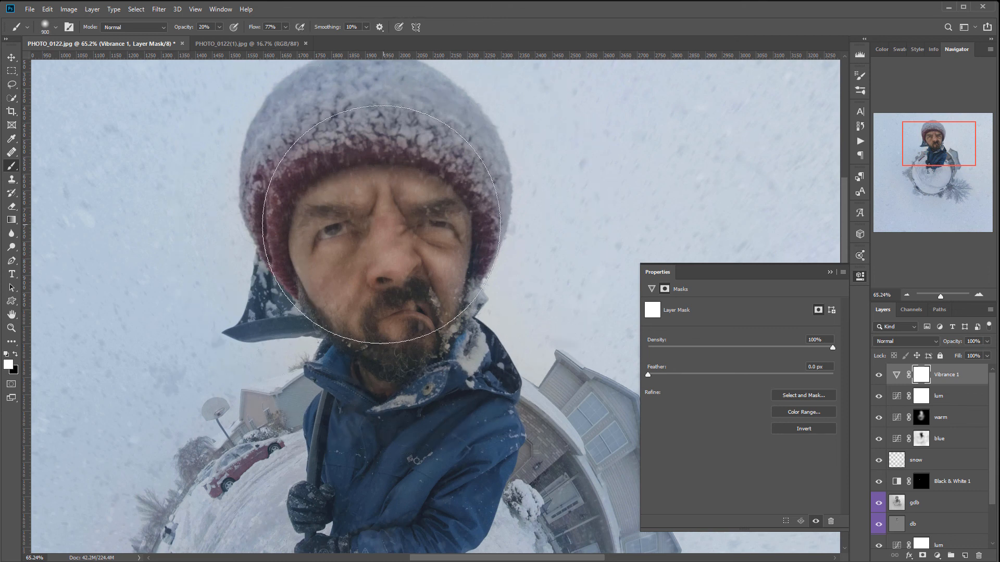
key(x)
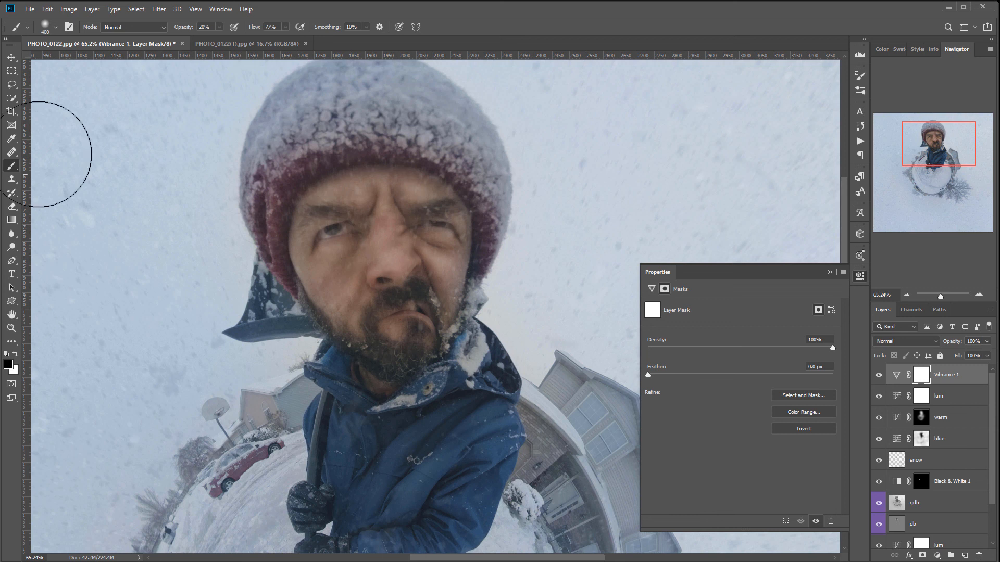
key(1)
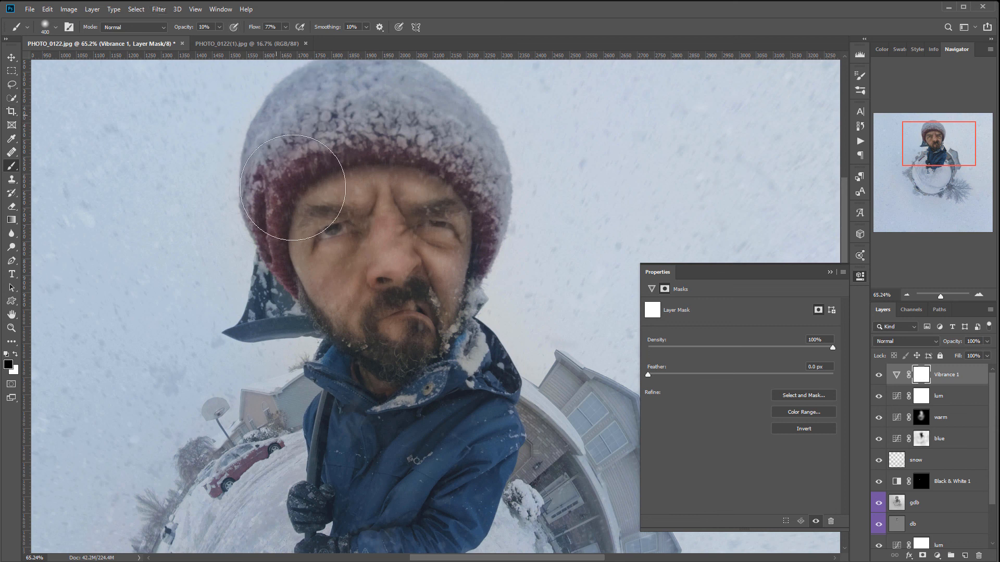
mouse_move(402, 312)
mouse_down()
mouse_move(367, 241)
mouse_move(360, 281)
mouse_move(408, 335)
mouse_move(410, 286)
mouse_move(401, 320)
mouse_move(429, 221)
mouse_move(441, 236)
mouse_move(437, 269)
mouse_move(413, 187)
mouse_move(368, 185)
mouse_move(387, 173)
mouse_move(379, 217)
mouse_move(393, 179)
mouse_move(428, 246)
mouse_move(391, 210)
mouse_move(337, 264)
mouse_move(321, 251)
mouse_move(341, 244)
mouse_move(342, 301)
mouse_move(353, 304)
mouse_move(434, 260)
mouse_move(452, 275)
mouse_move(385, 204)
mouse_move(451, 258)
mouse_move(397, 174)
mouse_move(392, 190)
mouse_move(448, 213)
mouse_move(437, 231)
mouse_move(350, 195)
mouse_move(376, 187)
mouse_move(357, 250)
mouse_move(424, 261)
mouse_move(387, 263)
mouse_move(364, 287)
mouse_move(411, 288)
mouse_move(434, 316)
mouse_move(356, 321)
mouse_move(364, 328)
mouse_move(445, 250)
mouse_move(484, 268)
mouse_move(466, 273)
mouse_move(345, 214)
mouse_move(293, 220)
mouse_move(306, 276)
mouse_move(329, 286)
mouse_move(320, 283)
mouse_move(351, 265)
mouse_move(372, 266)
mouse_move(372, 187)
mouse_move(360, 225)
mouse_move(376, 177)
mouse_move(393, 188)
mouse_move(384, 191)
mouse_move(383, 233)
mouse_move(418, 235)
mouse_move(444, 256)
mouse_move(471, 241)
mouse_move(380, 306)
mouse_move(383, 335)
mouse_move(403, 337)
mouse_move(411, 262)
mouse_move(324, 161)
mouse_move(287, 214)
mouse_move(441, 202)
mouse_move(460, 346)
mouse_move(546, 396)
mouse_move(315, 437)
mouse_move(284, 394)
mouse_move(232, 471)
mouse_move(500, 200)
mouse_up()
key(bracketleft)
key(bracketleft)
key(bracketleft)
key(bracketleft)
Add a Curves adjustment layer above Vibrance 1, name it red nose and set its blend mode to Color
click(935, 556)
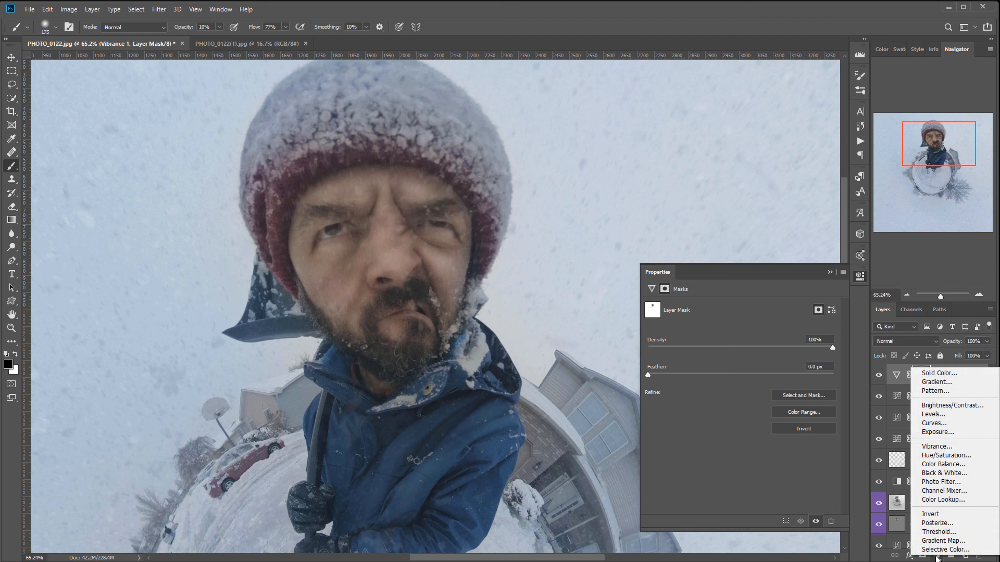
click(960, 425)
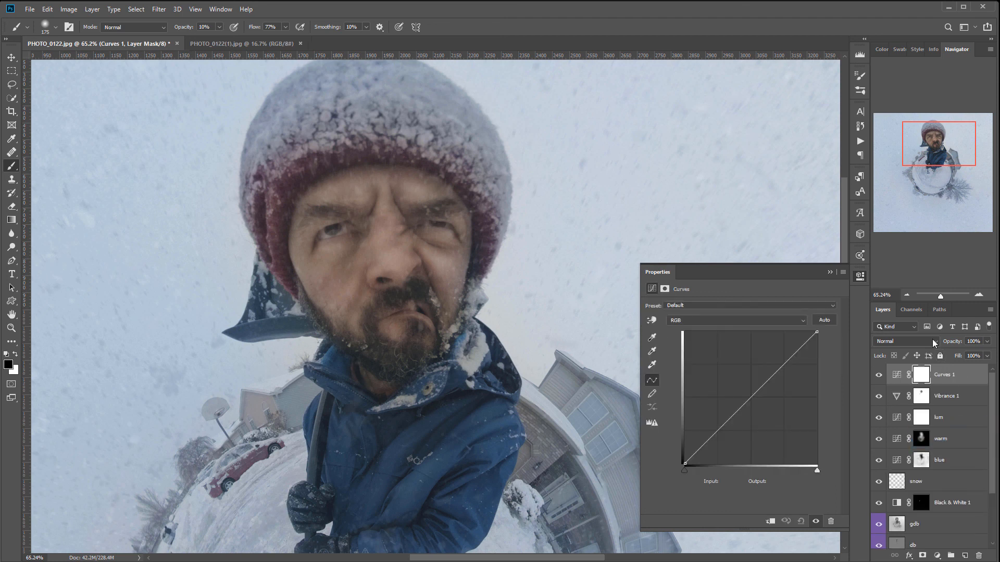
double_click(940, 376)
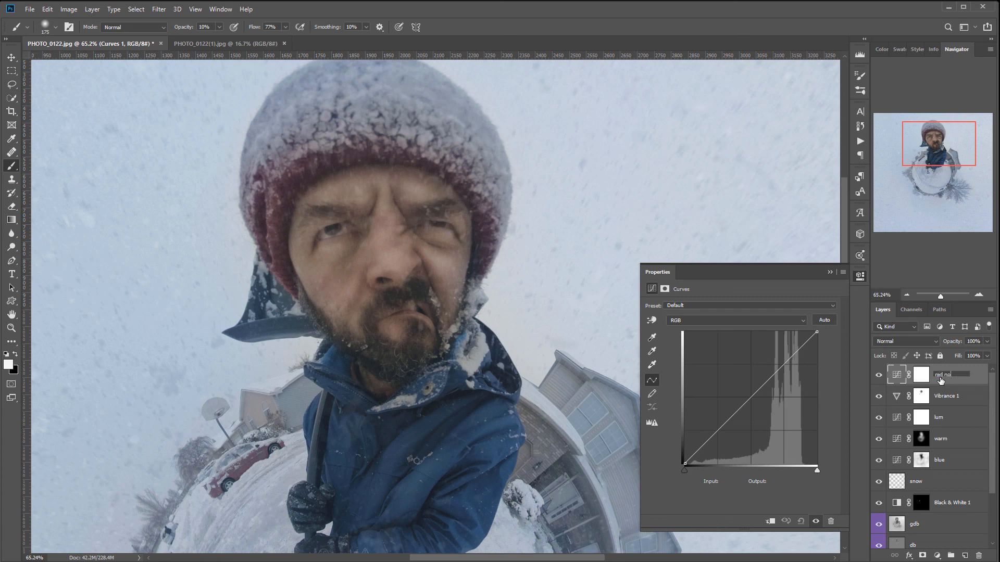
text(e)
key(Return)
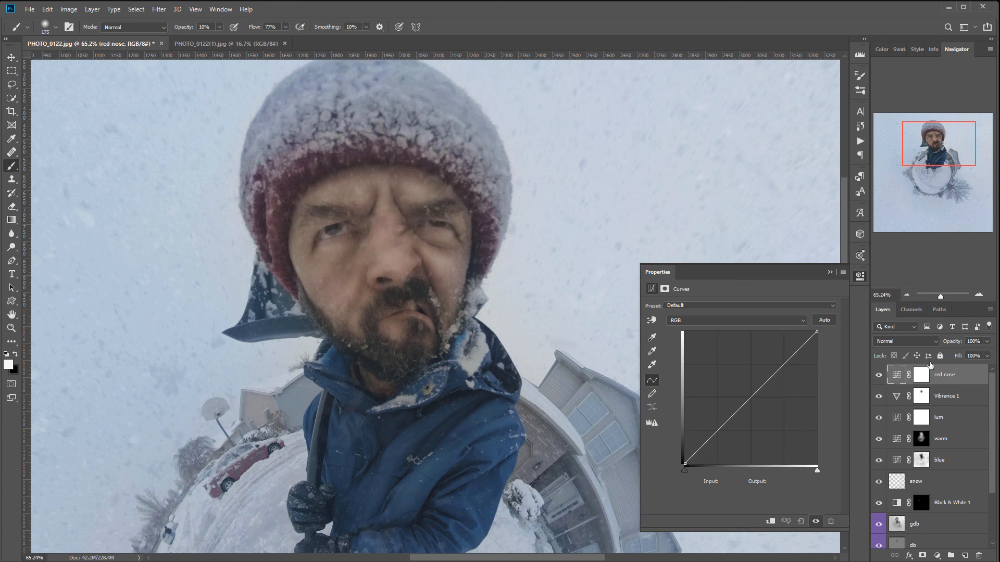
click(927, 343)
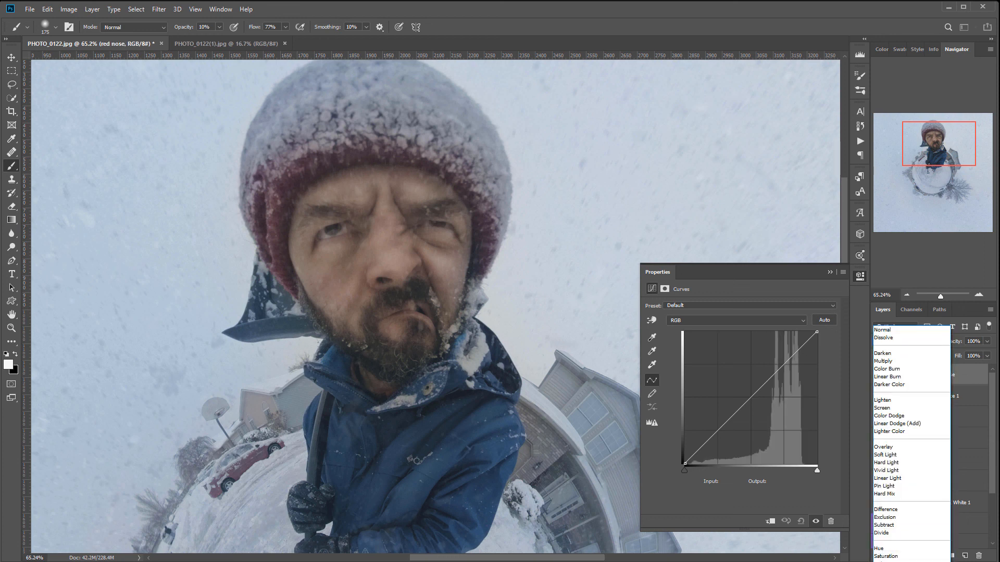
click(895, 547)
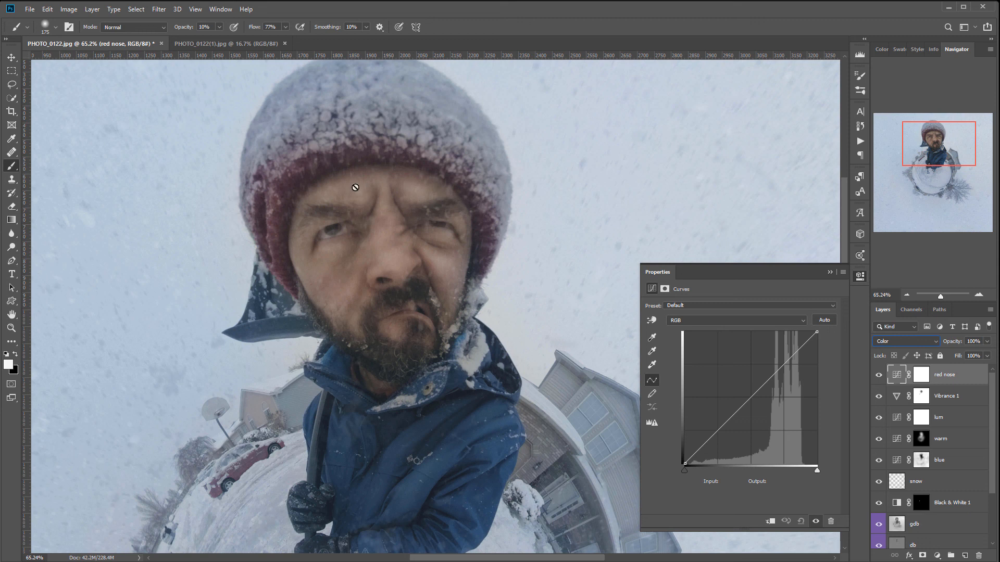
In the red nose curves, raise the red midtones from input 99 to output 120 and lower blue from input 121 to output 104
click(740, 321)
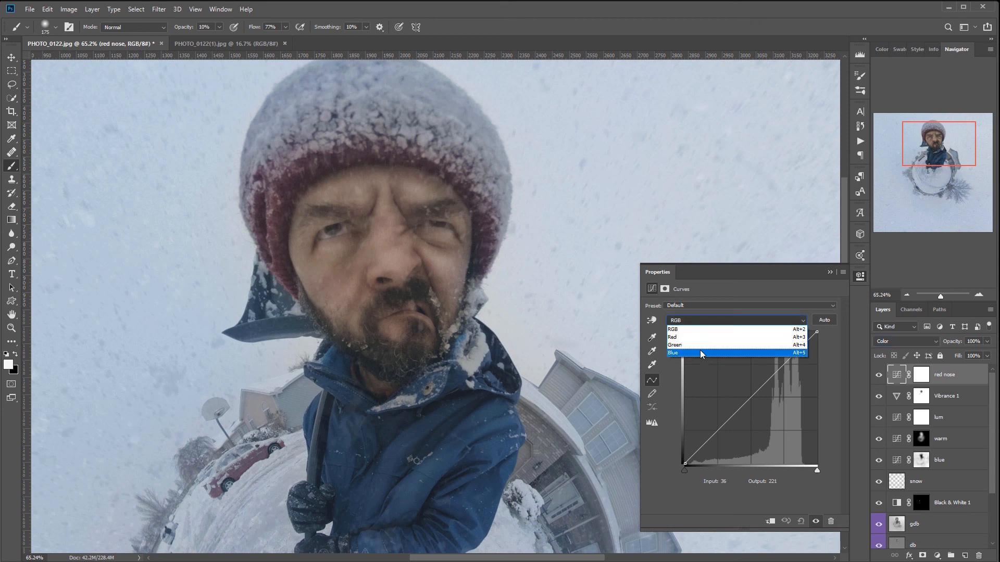
click(704, 336)
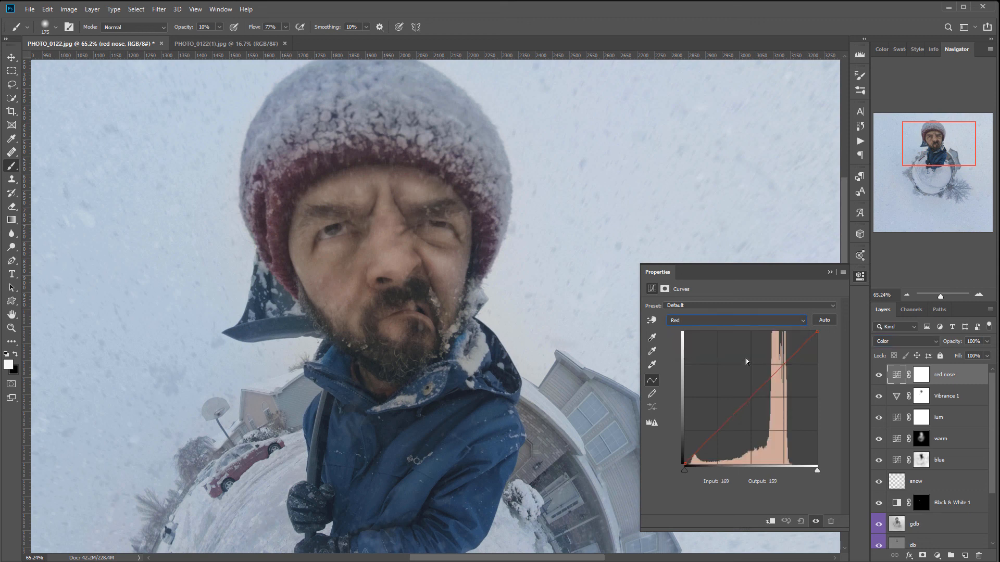
drag(740, 407, 736, 401)
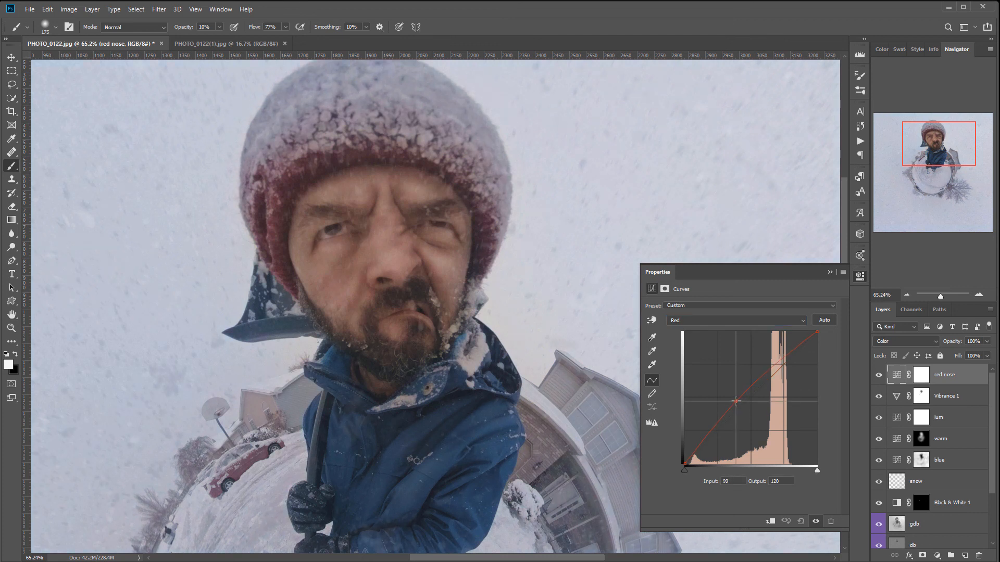
click(716, 320)
click(715, 355)
drag(746, 405, 747, 410)
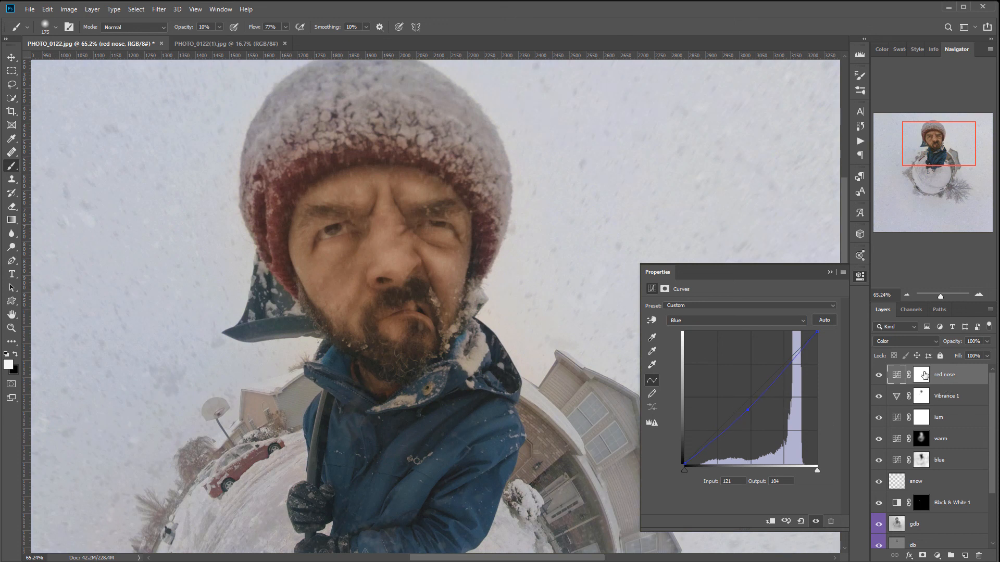
Invert the red nose layer mask to black and paint the nose in white with a 100 px brush at 10% opacity
click(923, 376)
key(ctrl+i)
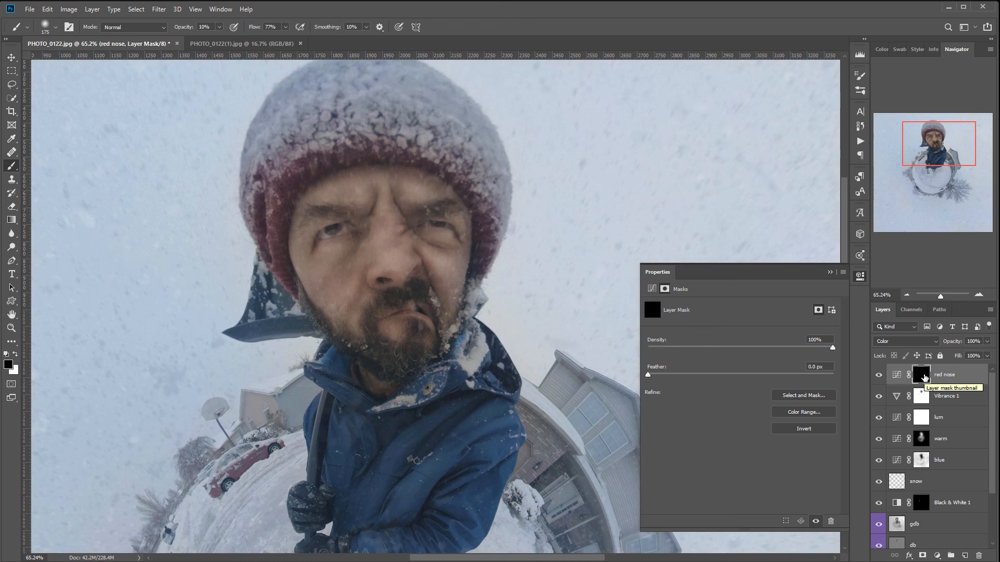
key(x)
key(bracketleft)
key(bracketleft)
key(bracketleft)
mouse_move(372, 267)
mouse_down()
mouse_move(390, 240)
mouse_move(408, 253)
mouse_move(395, 257)
mouse_move(415, 247)
mouse_move(397, 243)
mouse_move(417, 262)
mouse_move(396, 259)
mouse_up()
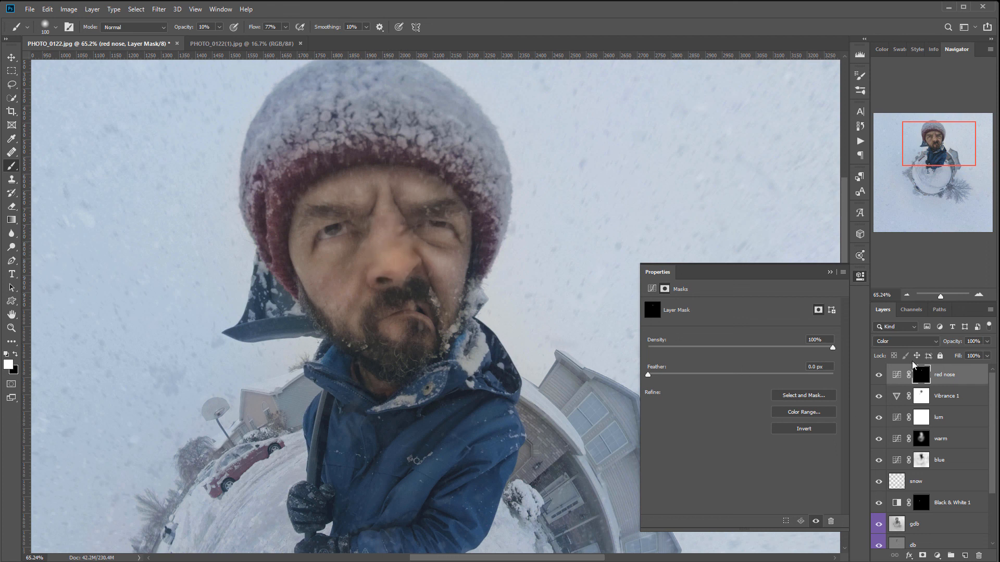
Raise the midtone point of the red nose layer's blue curve to output 123 at input 121
click(901, 375)
click(721, 320)
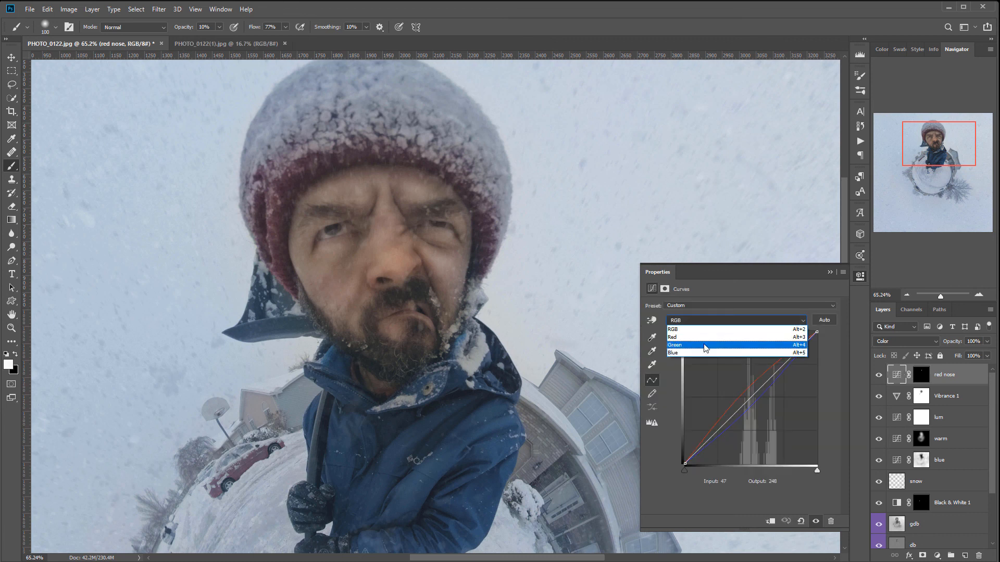
click(698, 337)
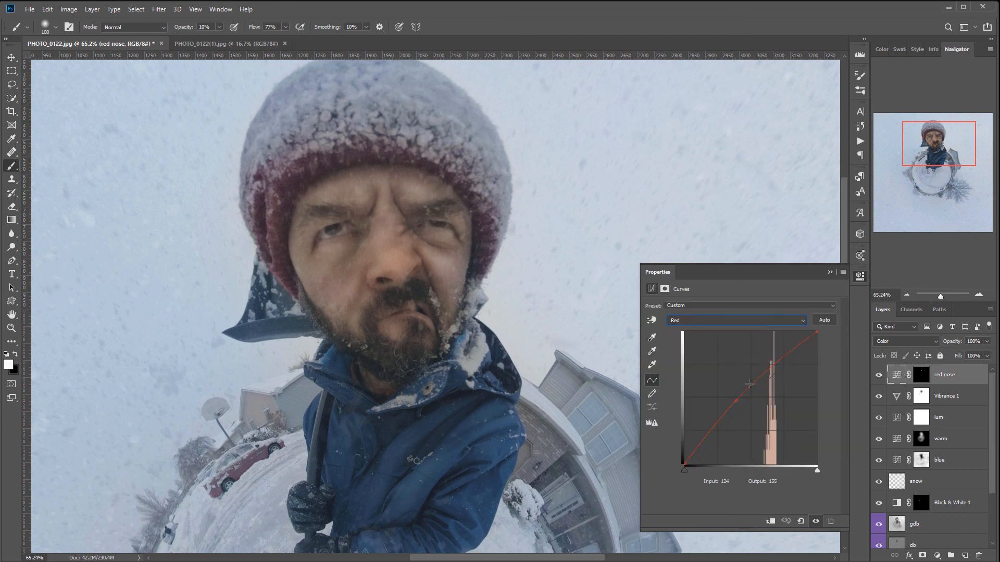
click(685, 326)
click(685, 354)
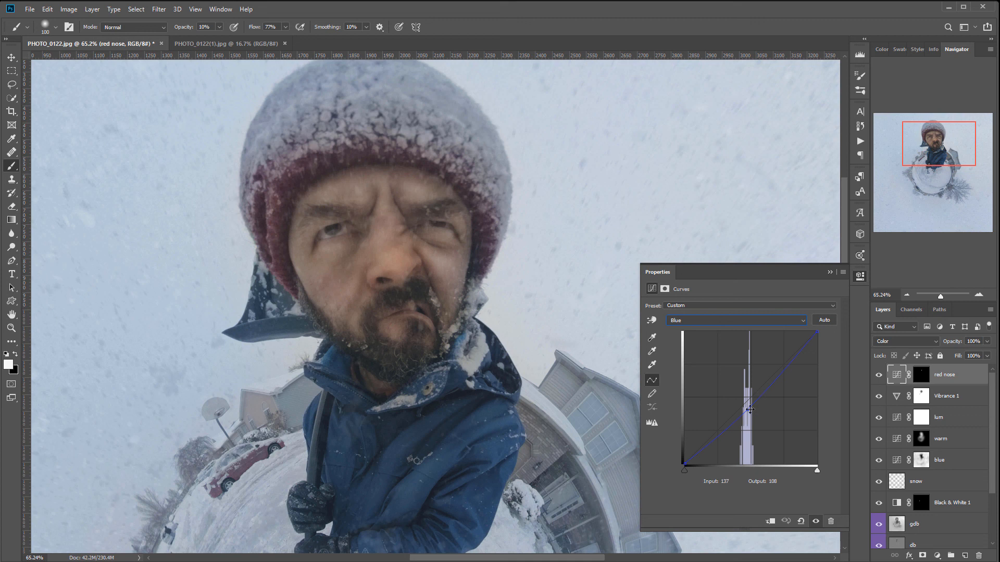
drag(745, 410, 746, 400)
Lower the red nose layer's green curve at input 125 to output 114 and raise its red point to input 96, output 129
click(699, 320)
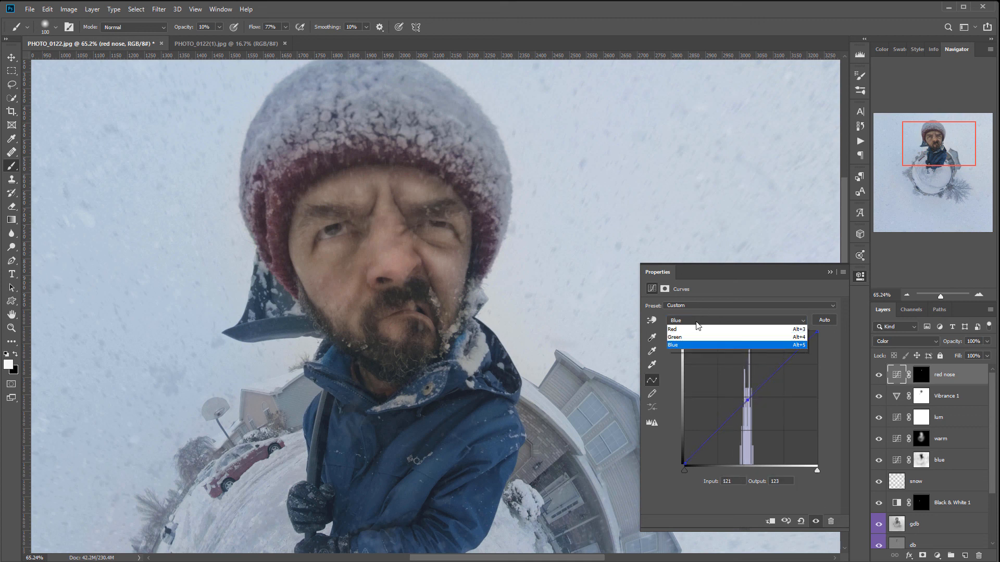
click(700, 345)
drag(746, 402, 750, 404)
click(698, 320)
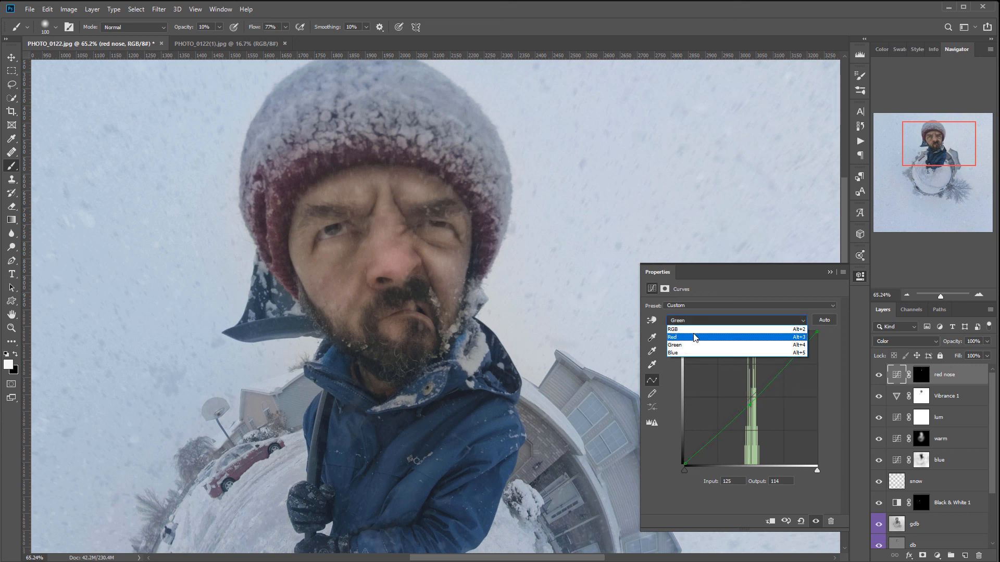
click(698, 333)
drag(736, 401, 734, 397)
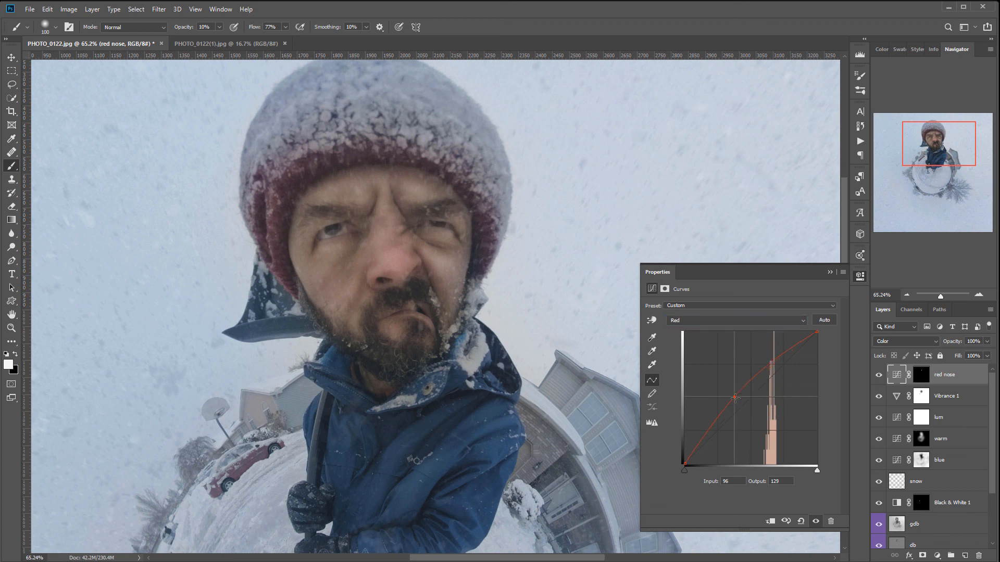
click(863, 280)
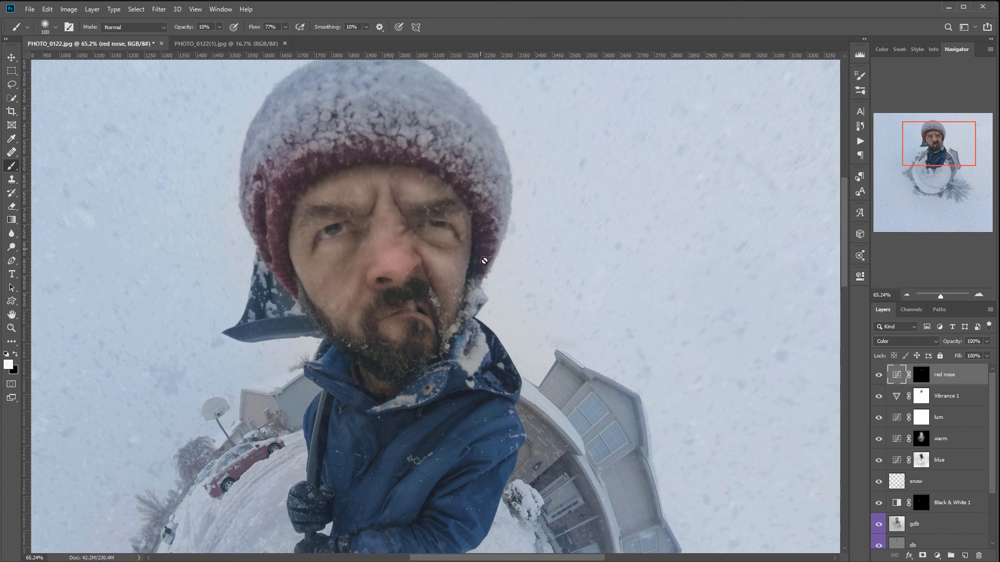
Paint white on the red nose layer mask over the cheek, nose and lips, reducing the brush to 60 px for the smaller areas
click(921, 374)
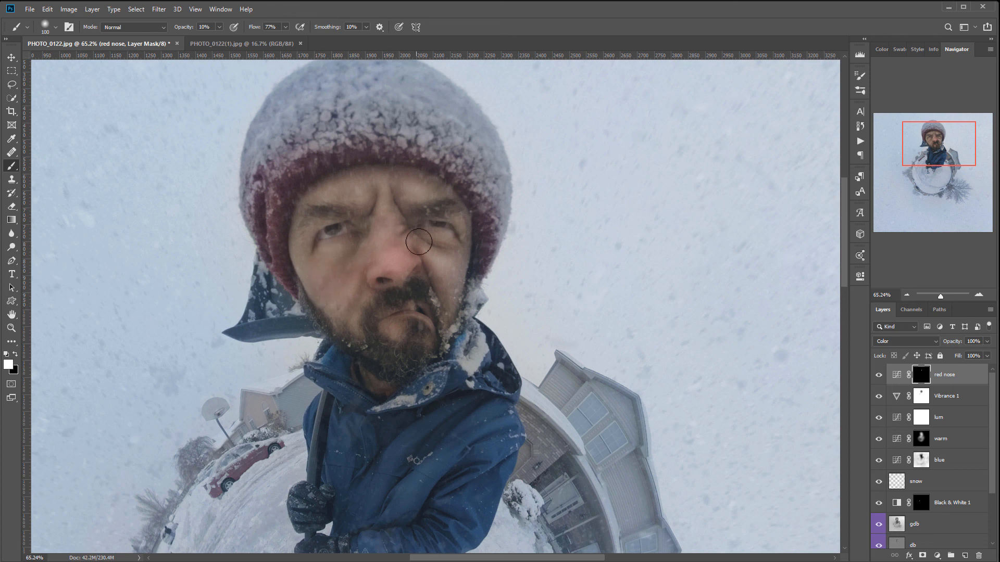
mouse_move(444, 273)
mouse_down()
mouse_move(418, 245)
mouse_move(456, 271)
mouse_up()
mouse_move(393, 205)
mouse_down()
mouse_move(383, 218)
mouse_move(391, 259)
mouse_move(403, 264)
mouse_move(357, 268)
mouse_move(397, 261)
mouse_move(425, 270)
mouse_up()
key(bracketleft)
key(bracketleft)
key(bracketleft)
key(bracketleft)
mouse_move(416, 317)
mouse_down()
mouse_move(438, 331)
mouse_move(404, 314)
mouse_move(399, 346)
mouse_up()
mouse_move(365, 286)
mouse_down()
mouse_move(303, 265)
mouse_move(343, 302)
mouse_move(381, 235)
mouse_up()
Reduce the red nose layer's opacity to 57% and switch to the Move tool
click(987, 341)
mouse_move(988, 355)
mouse_down()
mouse_move(942, 355)
mouse_move(971, 354)
mouse_up()
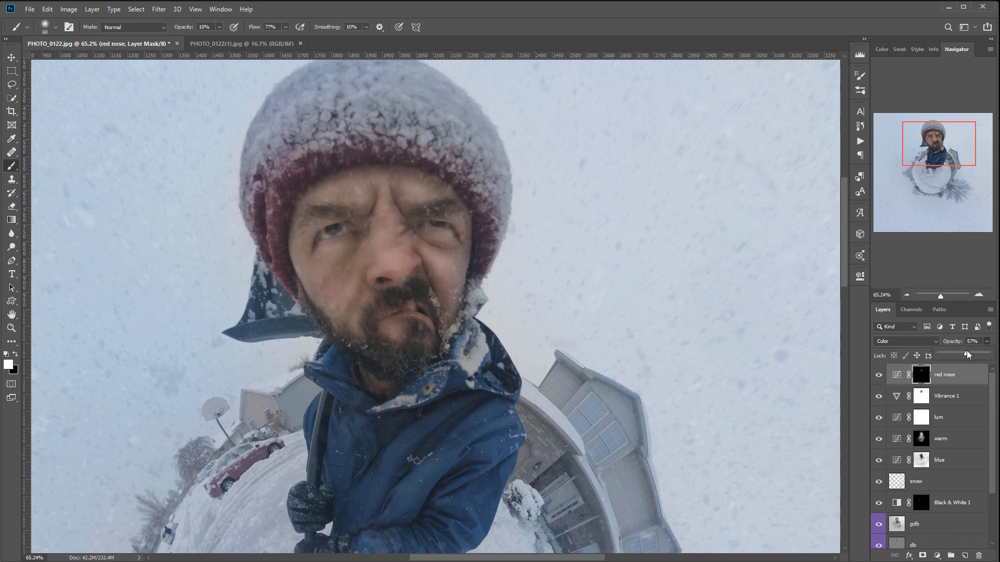
click(10, 58)
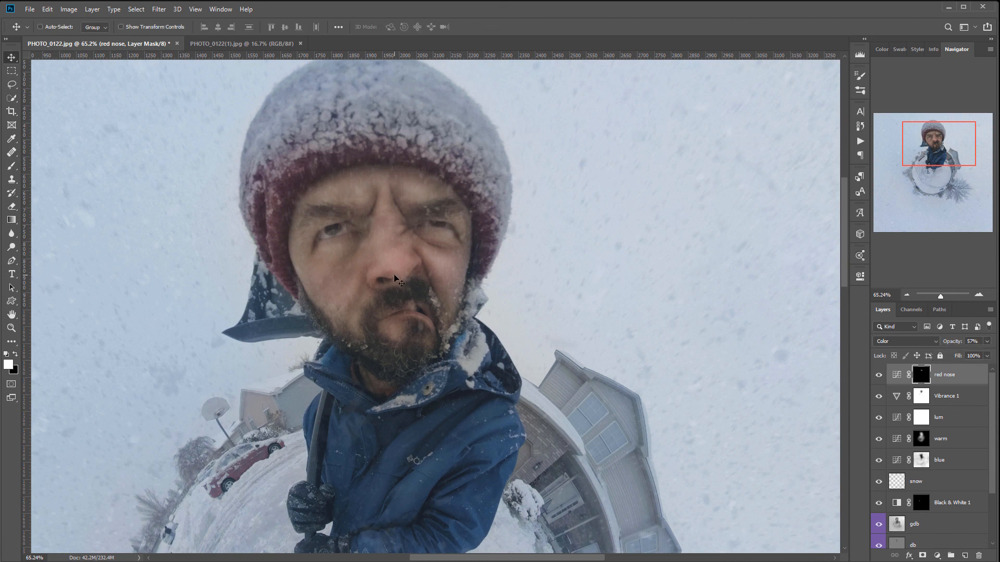
scroll(400, 283, down, 5)
drag(427, 328, 473, 333)
scroll(468, 314, up, 3)
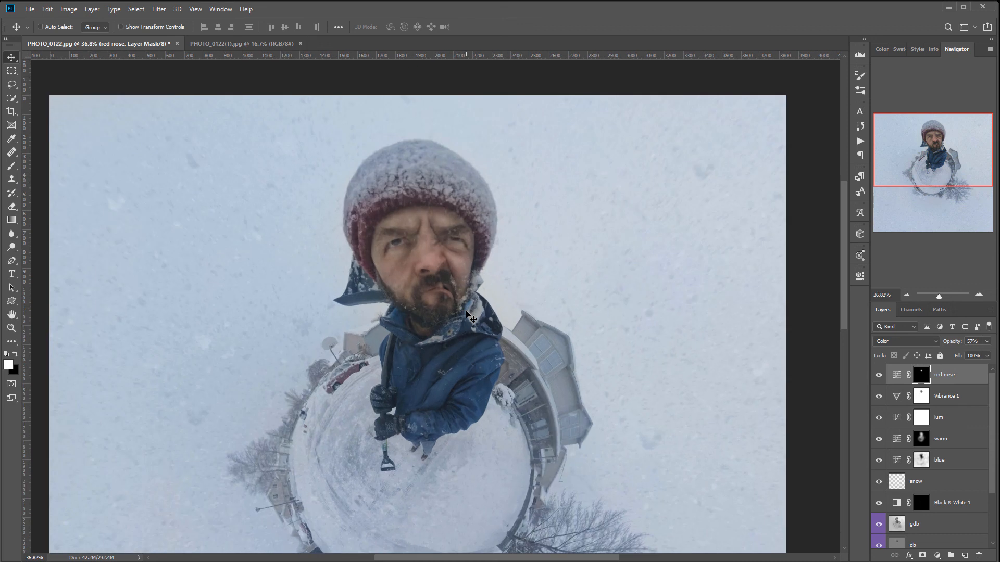
key(ctrl+j)
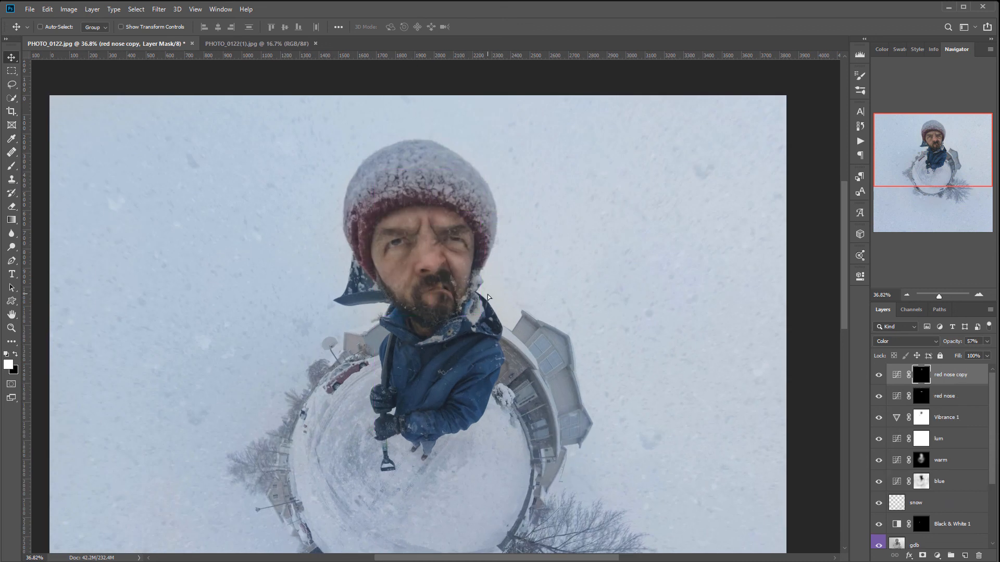
key(ctrl+z)
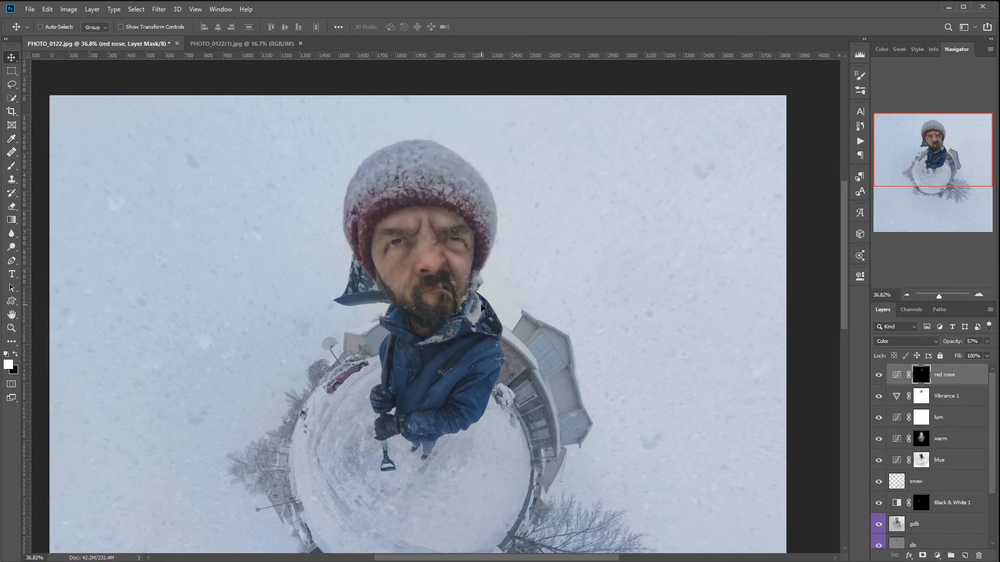
Stamp all visible layers into a new layer above red nose and name it sharp
drag(495, 340, 505, 294)
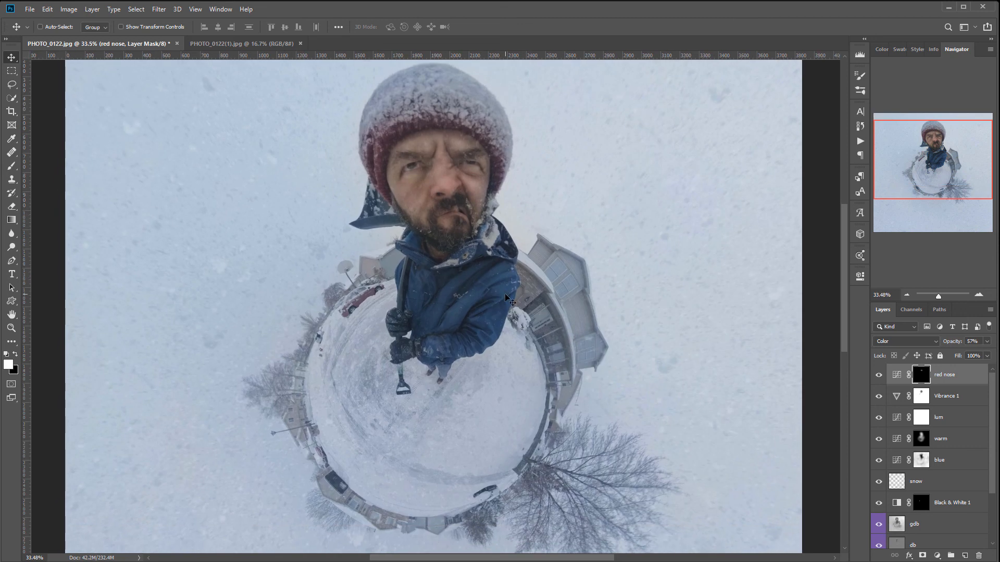
scroll(505, 296, down, 3)
scroll(506, 297, up, 1)
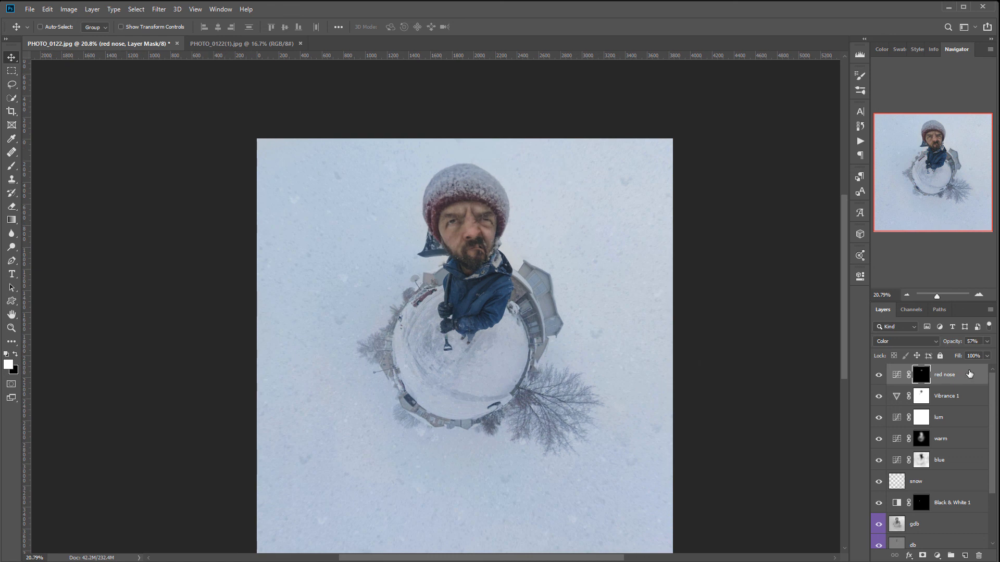
key(ctrl+shift+alt+e)
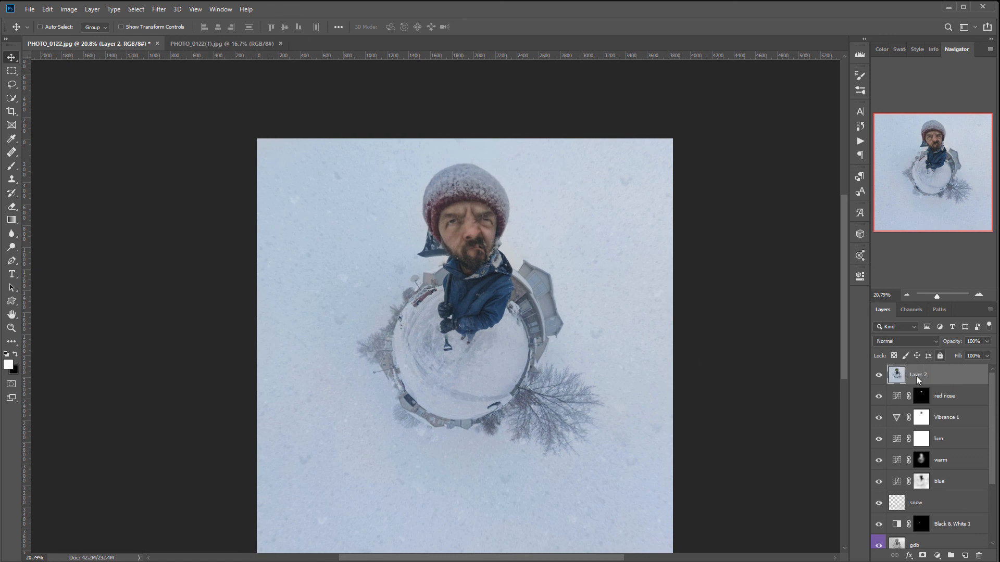
double_click(915, 376)
key(Return)
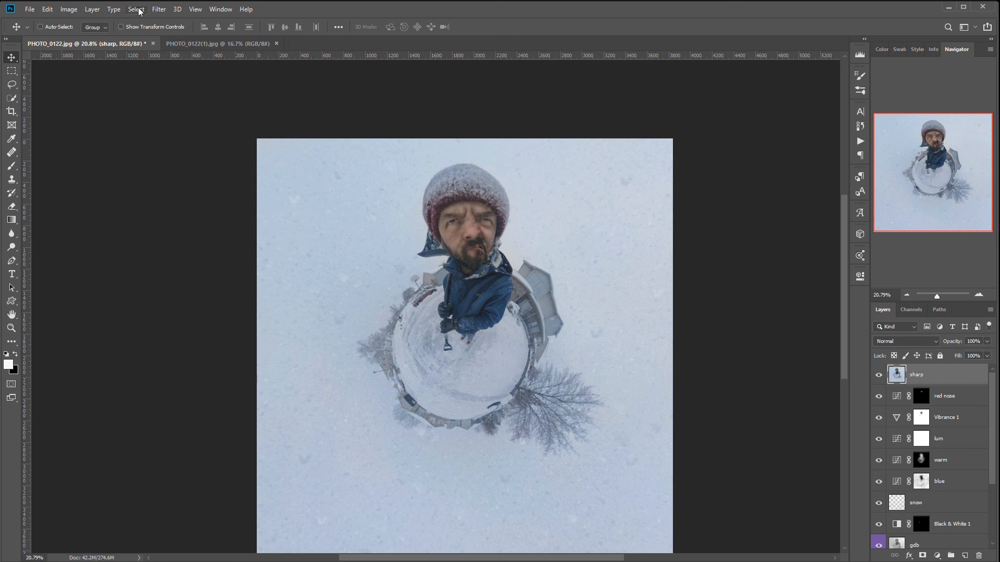
Apply a High Pass filter with a radius of 1 pixel to the sharp layer
click(159, 10)
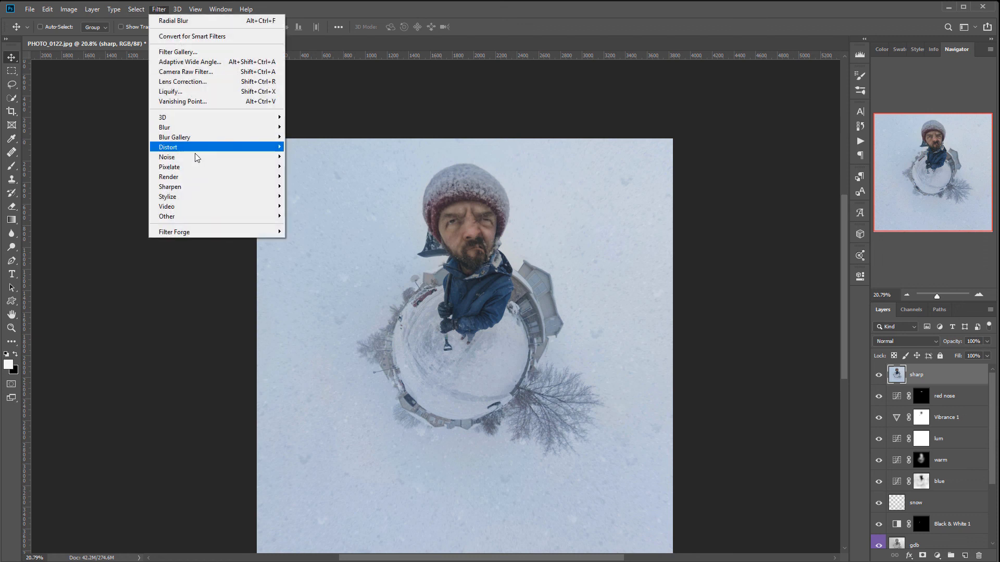
mouse_move(200, 223)
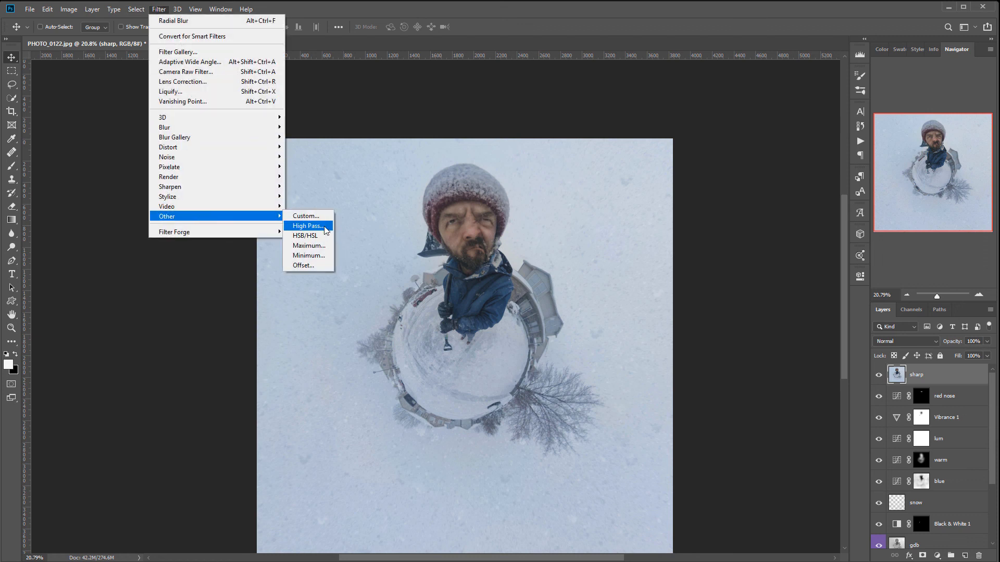
click(310, 225)
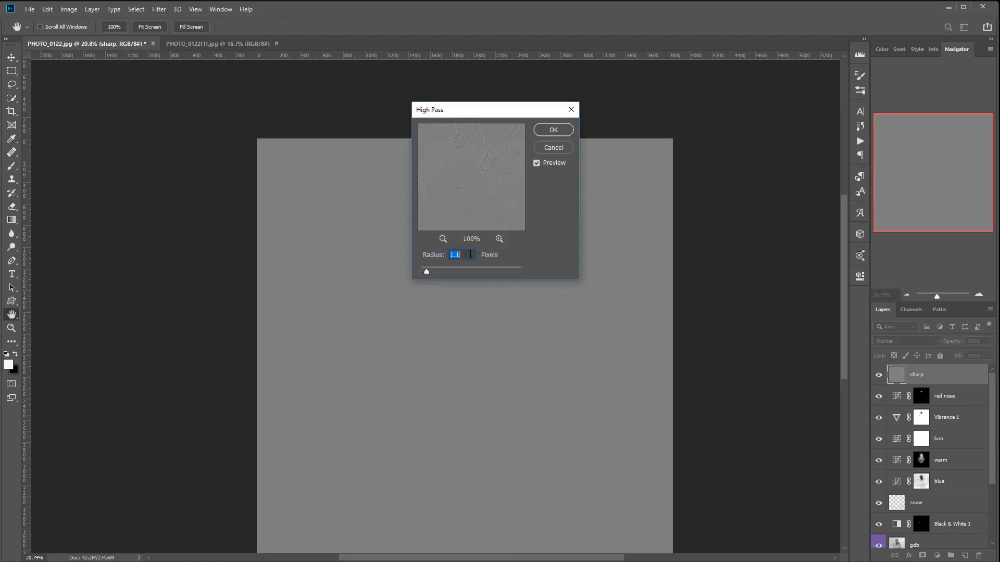
text(1)
click(560, 134)
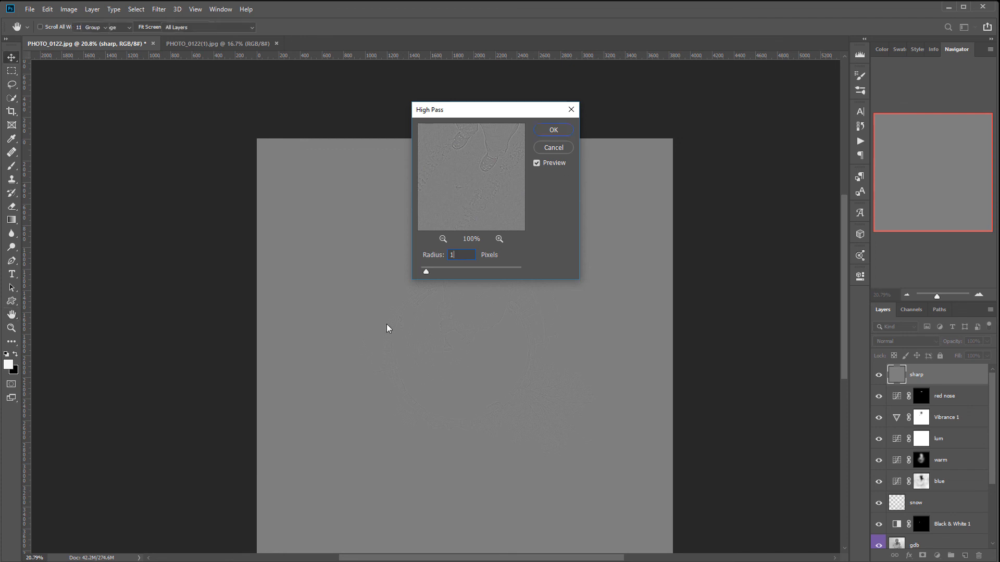
Apply an Unsharp Mask with an increased amount to the sharp layer, keeping radius 1.1 pixels and threshold 0
click(159, 9)
mouse_move(233, 190)
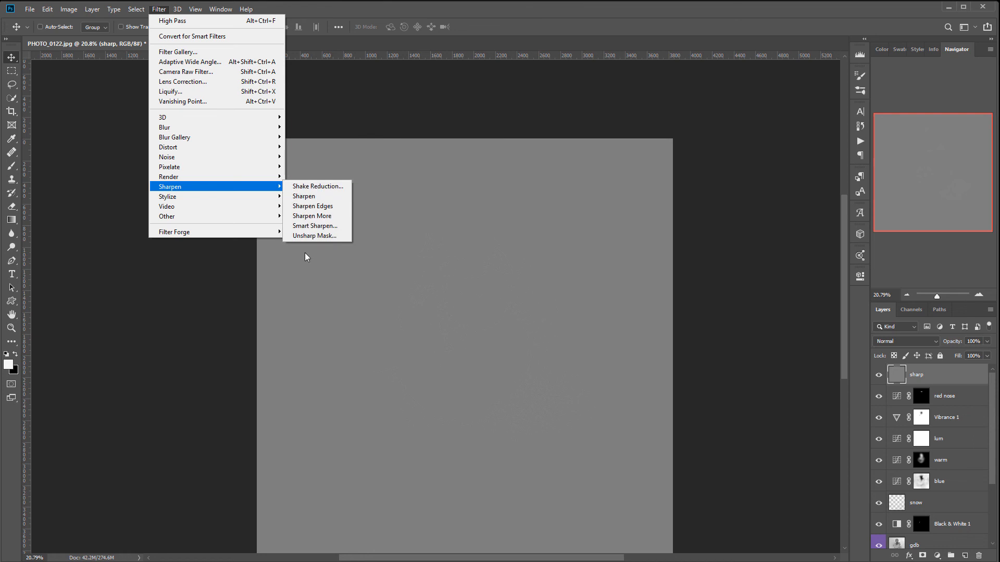
click(312, 236)
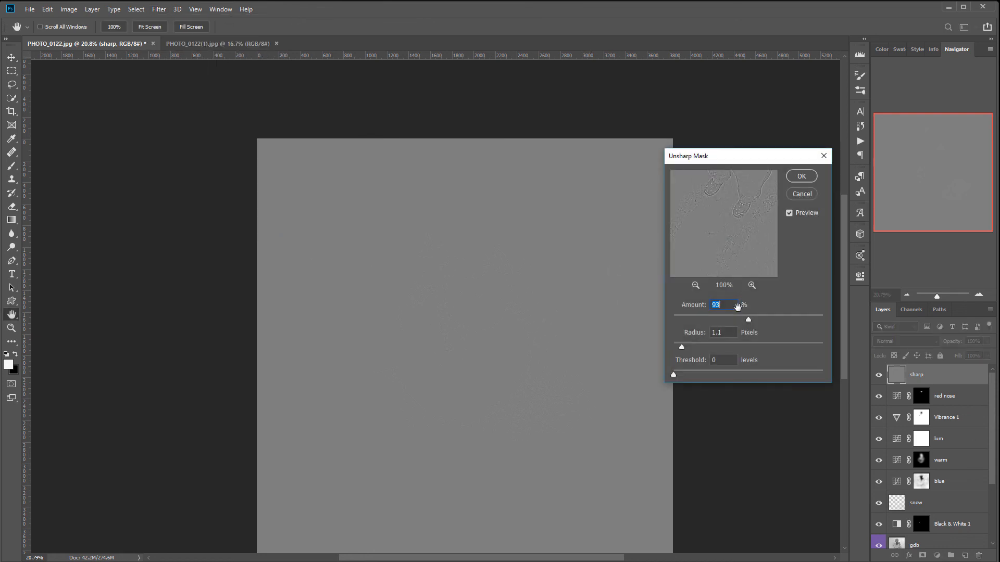
drag(748, 319, 774, 319)
click(801, 176)
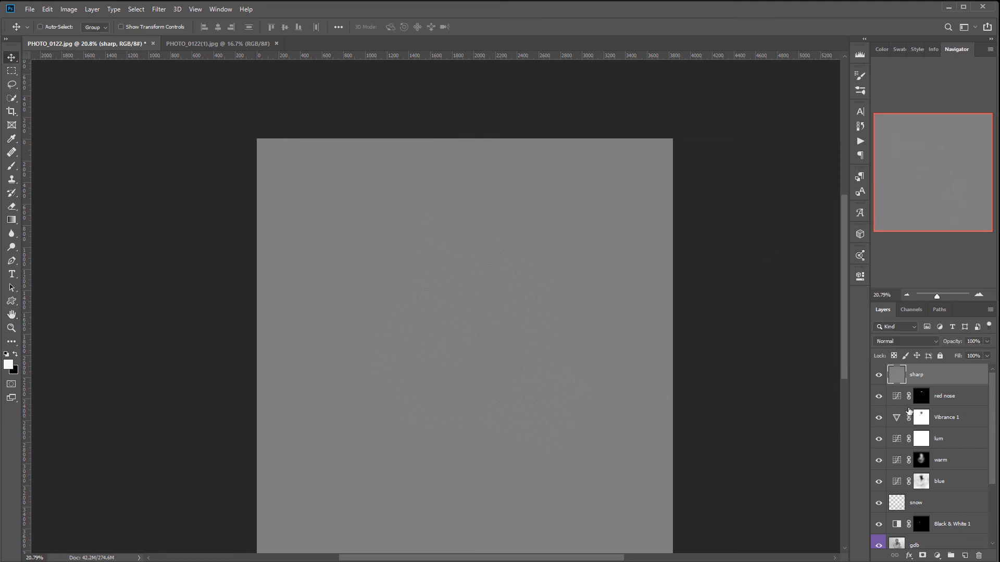
Set the sharp layer's blend mode to Soft Light and compare the image with the layer hidden and shown
click(906, 341)
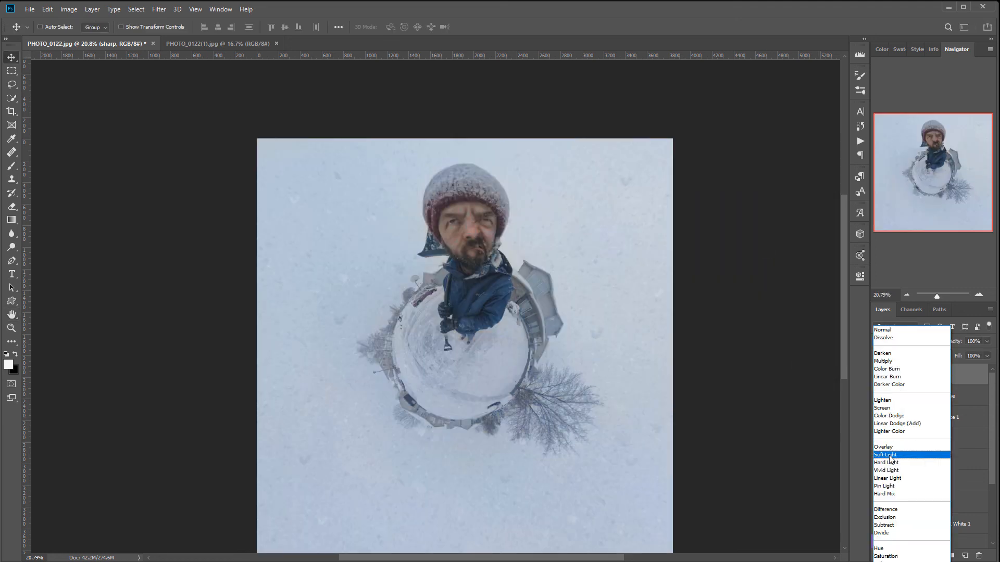
click(891, 456)
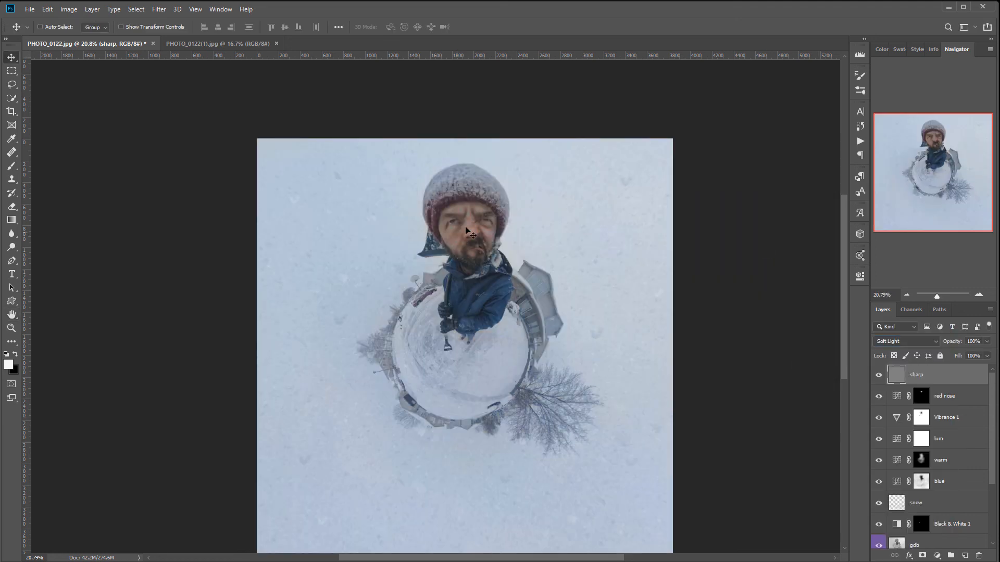
scroll(457, 237, up, 10)
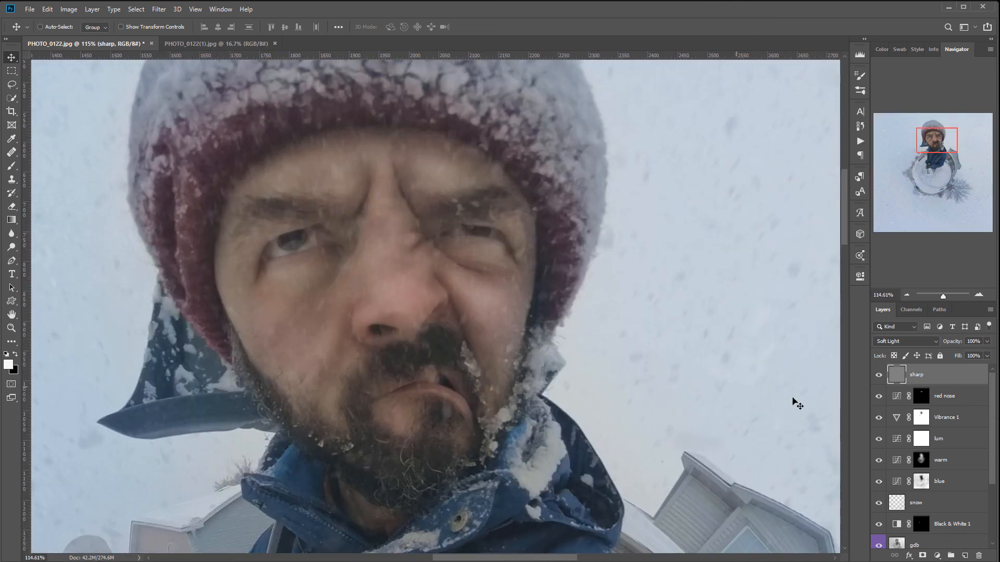
click(879, 375)
click(879, 375)
click(879, 375)
scroll(443, 272, down, 7)
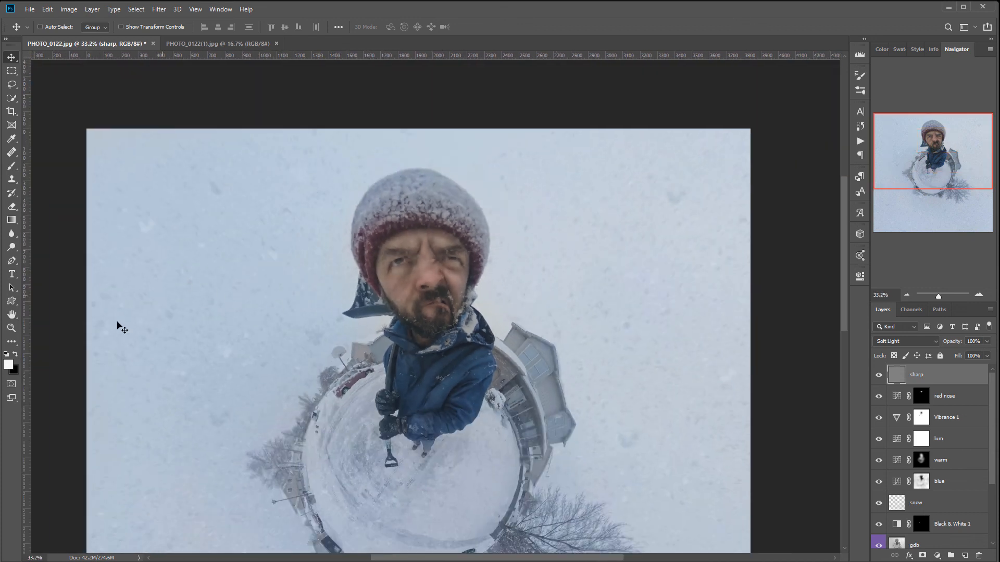
double_click(11, 328)
drag(426, 389, 435, 432)
alt+click(480, 315)
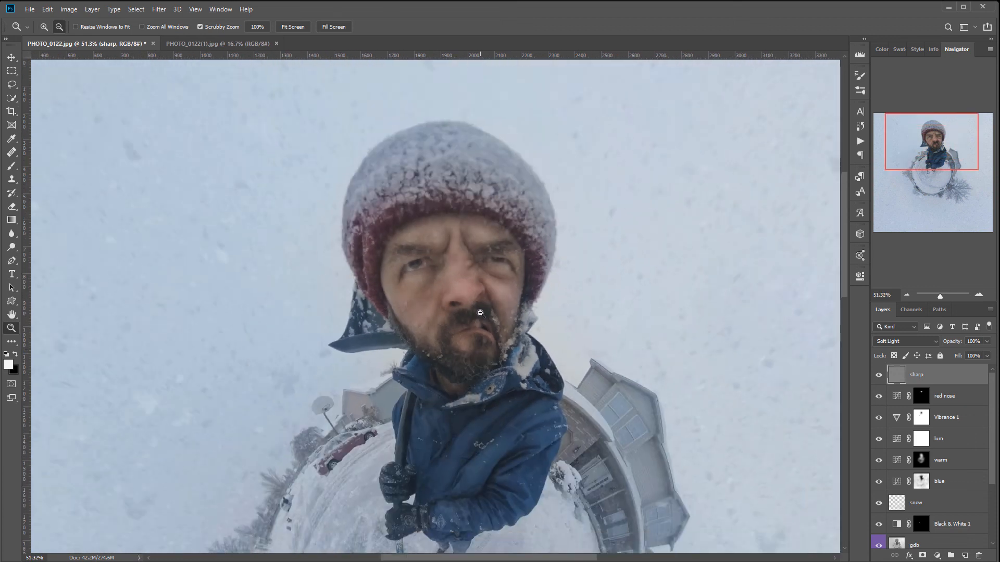
drag(523, 365, 536, 261)
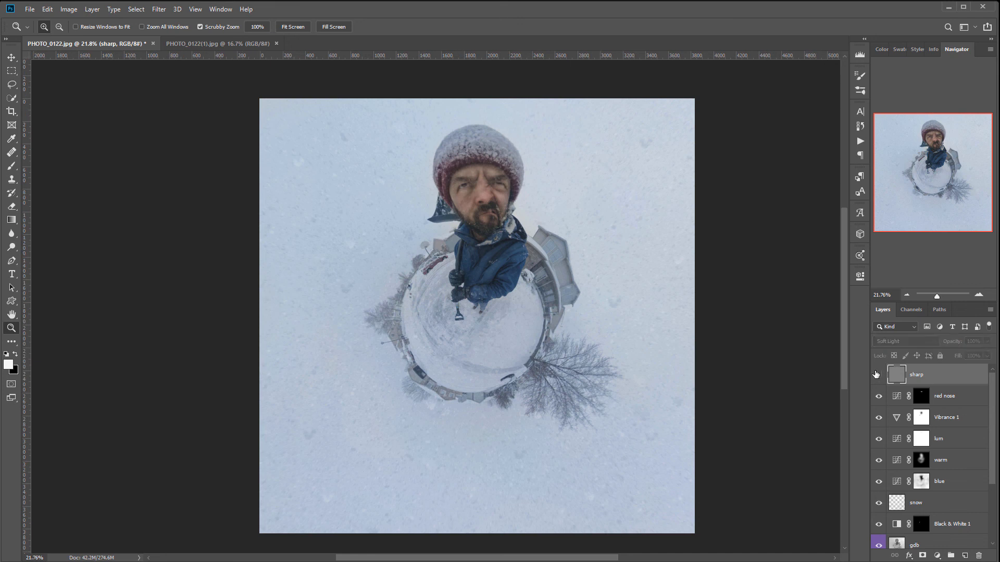
Group all layers from sharp down to Layer 1, leaving out the Background, and name the group mod
scroll(959, 444, down, 3)
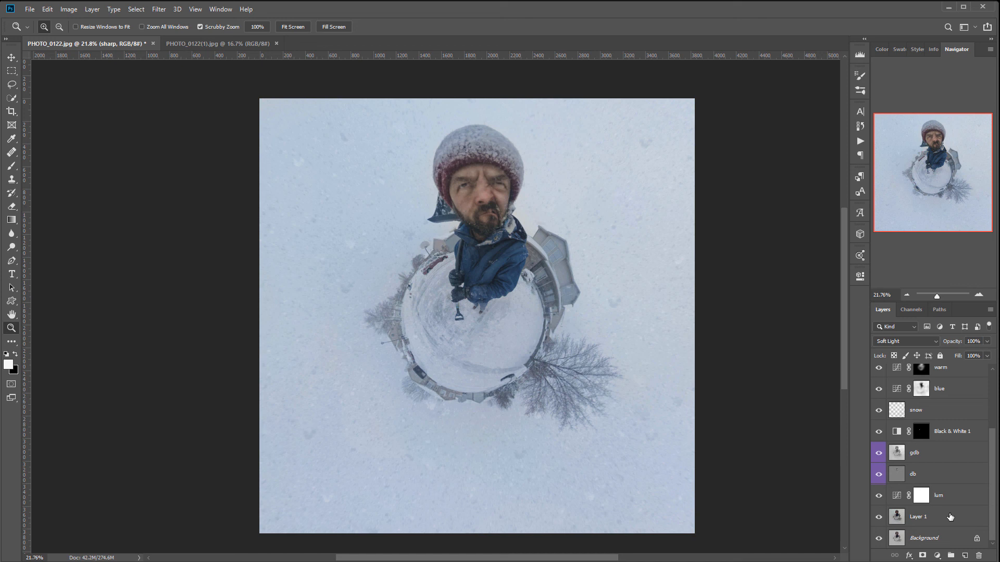
shift+click(949, 517)
key(ctrl+g)
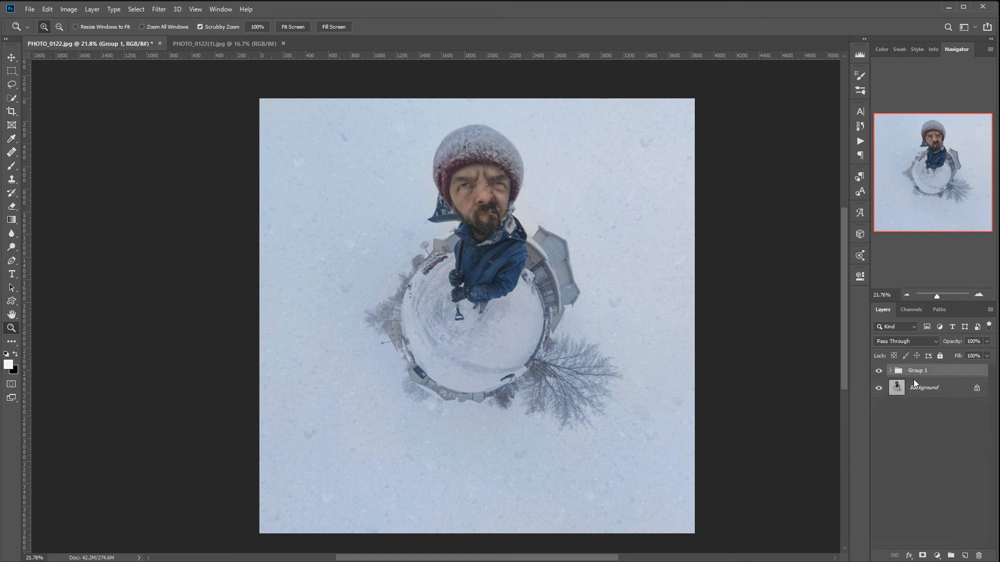
text(mod)
key(Return)
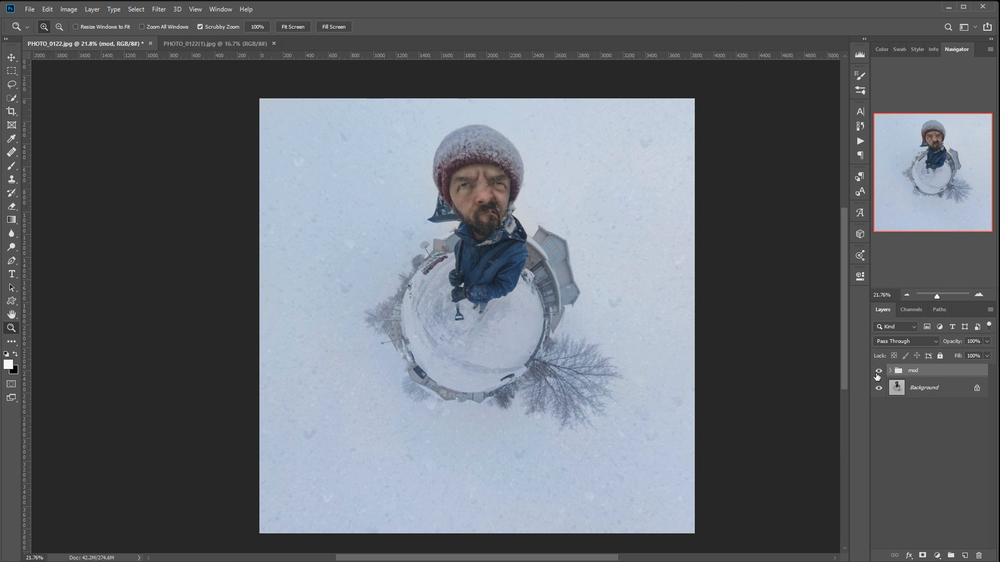
Compare the image before and after the edits by repeatedly hiding and showing the mod group
click(879, 371)
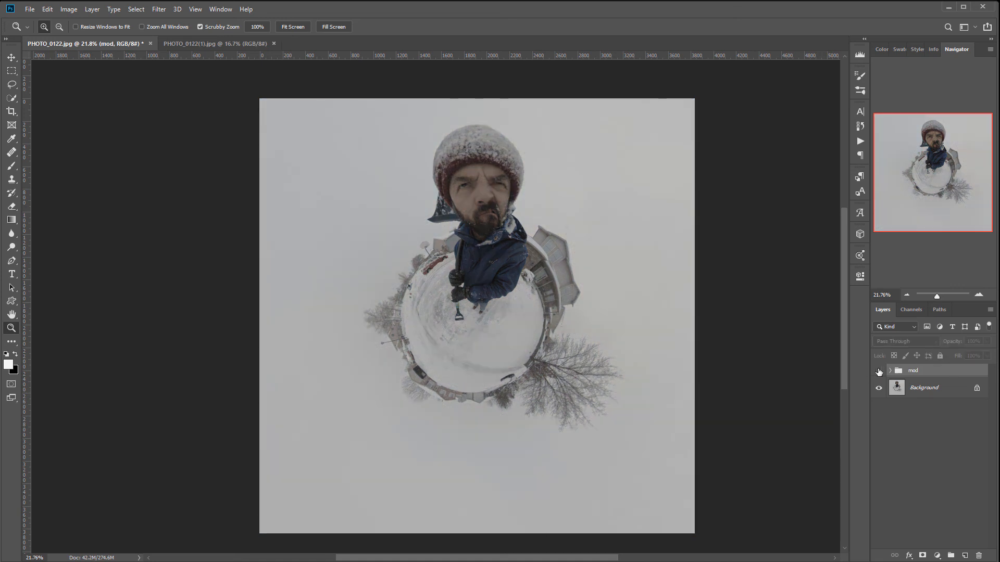
click(878, 370)
click(879, 371)
click(879, 370)
click(879, 371)
click(879, 371)
click(14, 57)
drag(503, 238, 518, 243)
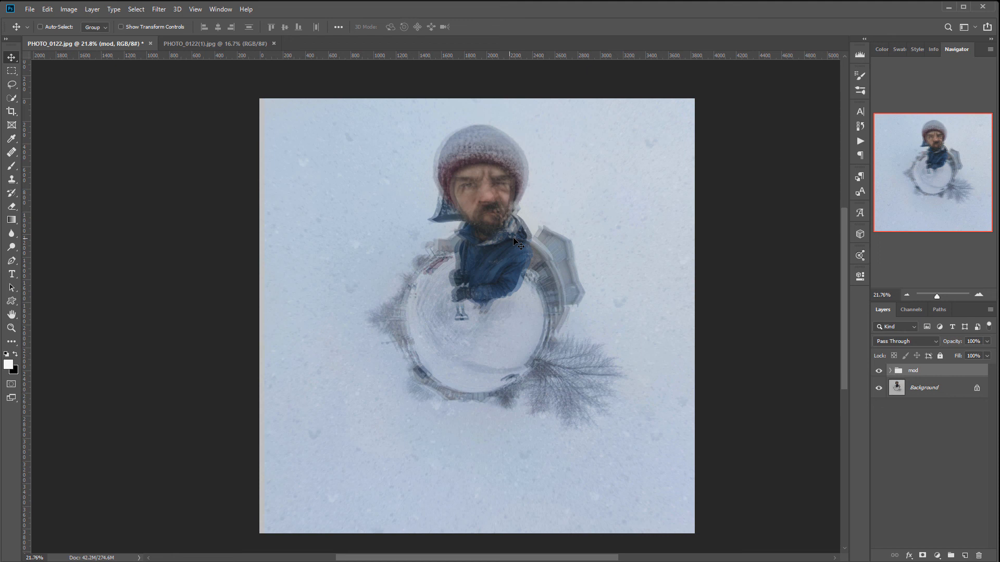
scroll(516, 242, up, 2)
key(ctrl+z)
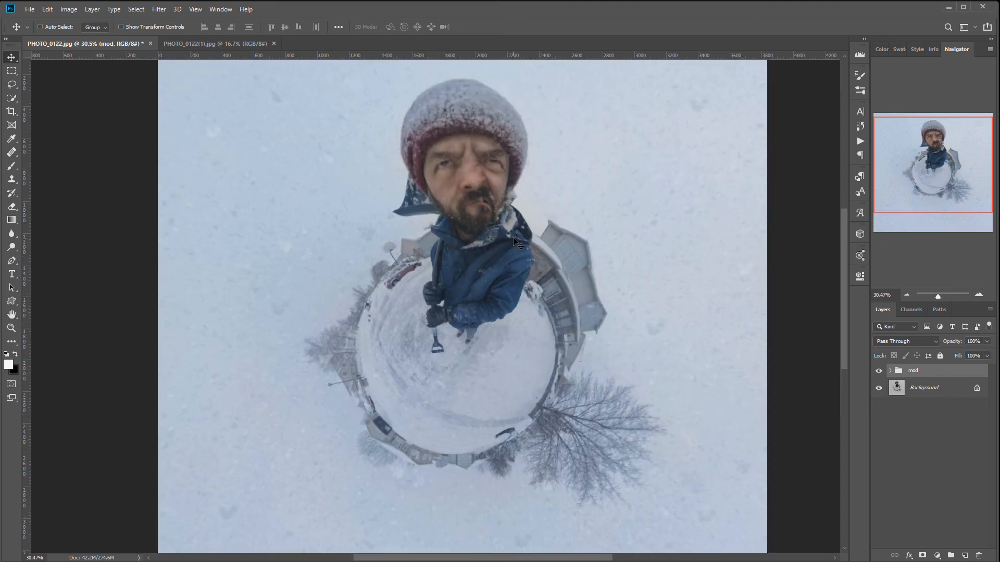
mouse_move(516, 237)
mouse_down()
mouse_move(536, 258)
mouse_move(498, 229)
mouse_up()
key(ctrl+z)
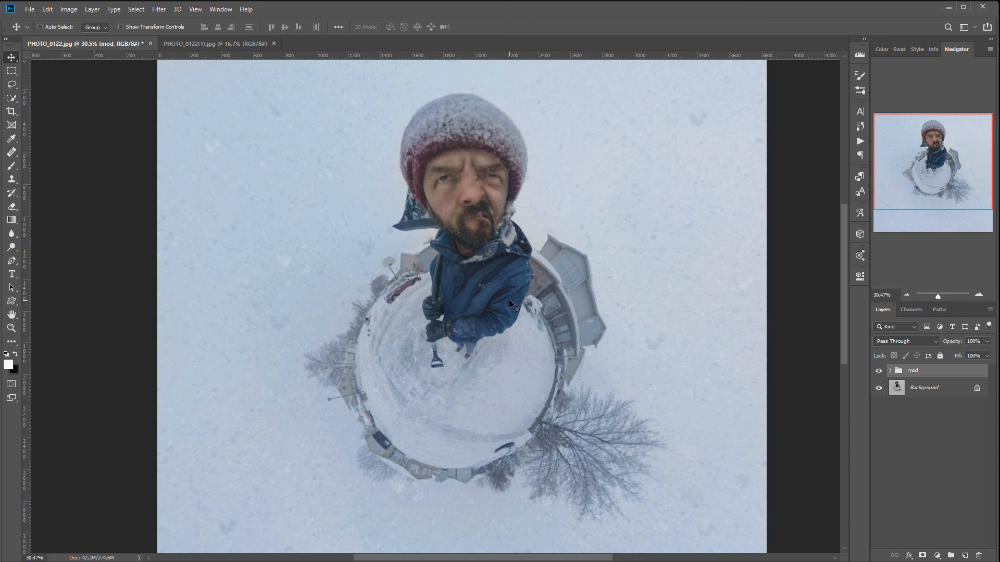
scroll(509, 299, down, 3)
drag(567, 351, 559, 316)
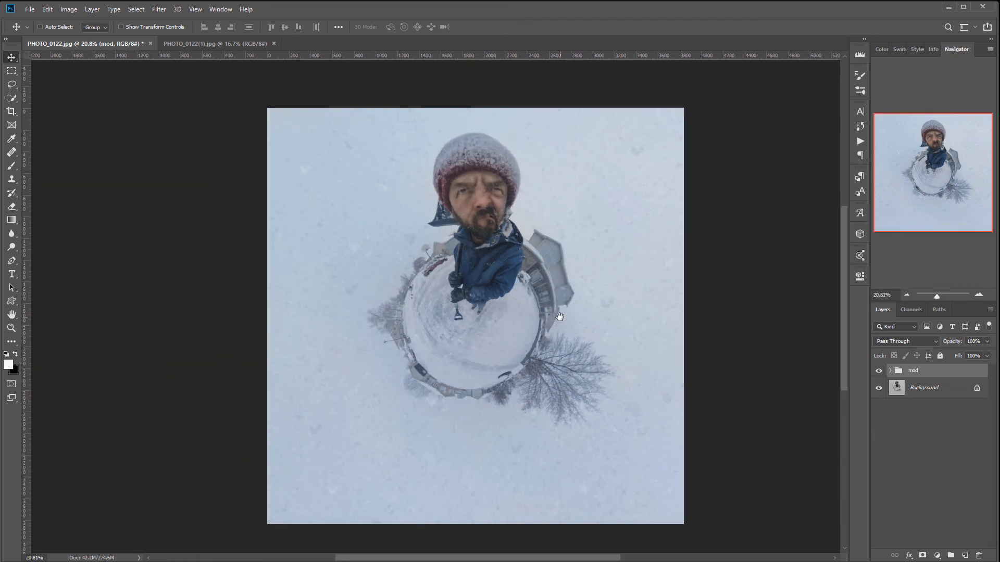